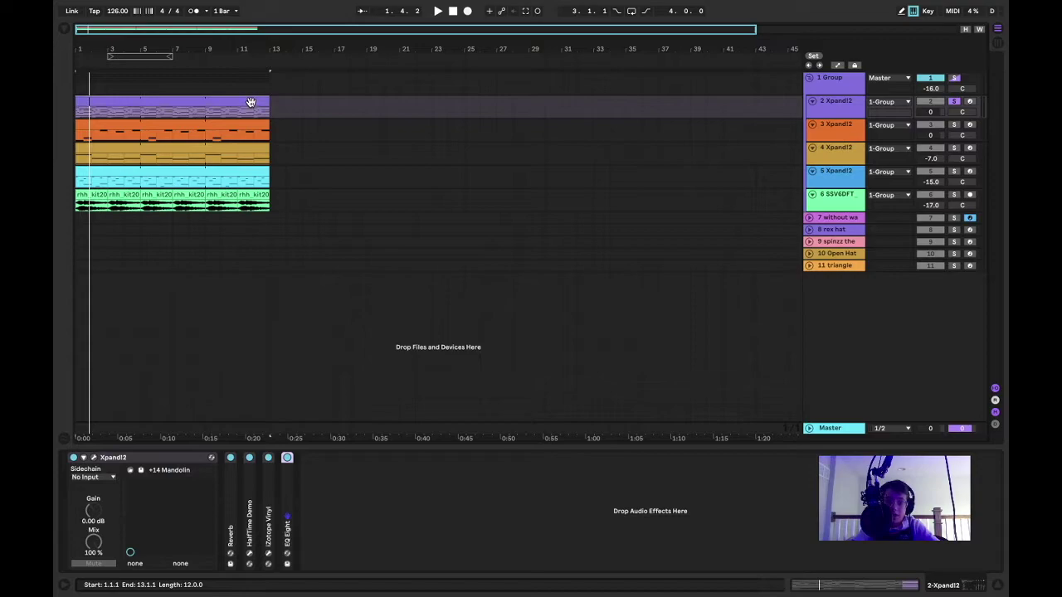
Examine the notes in the purple melody clip, display its track's device chain, and play the soloed melody
double_click(250, 101)
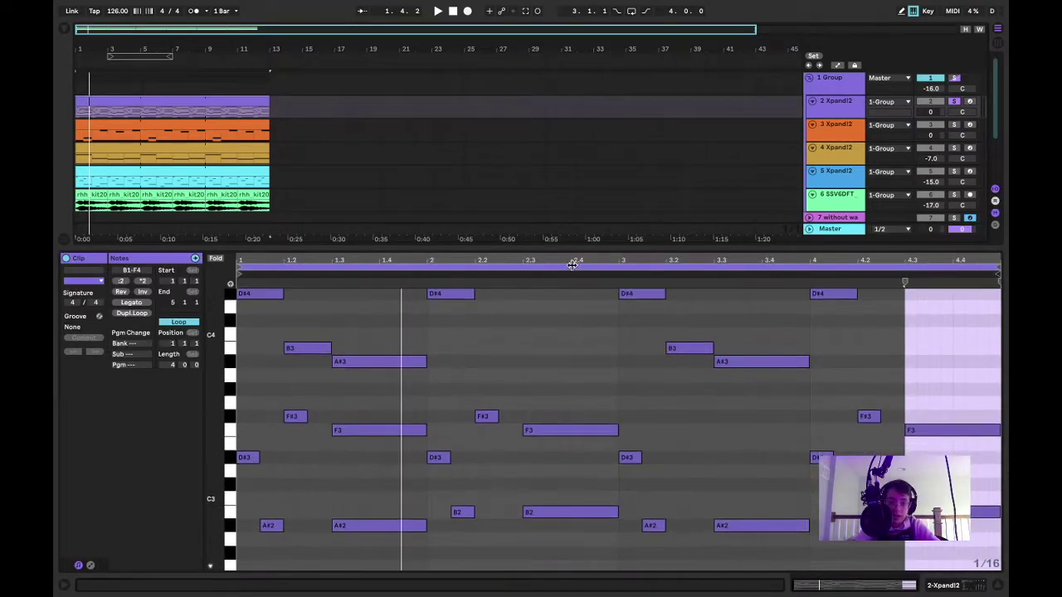
left_click_drag(568, 249, 618, 449)
scroll(599, 149, "up", 1)
left_click(854, 116)
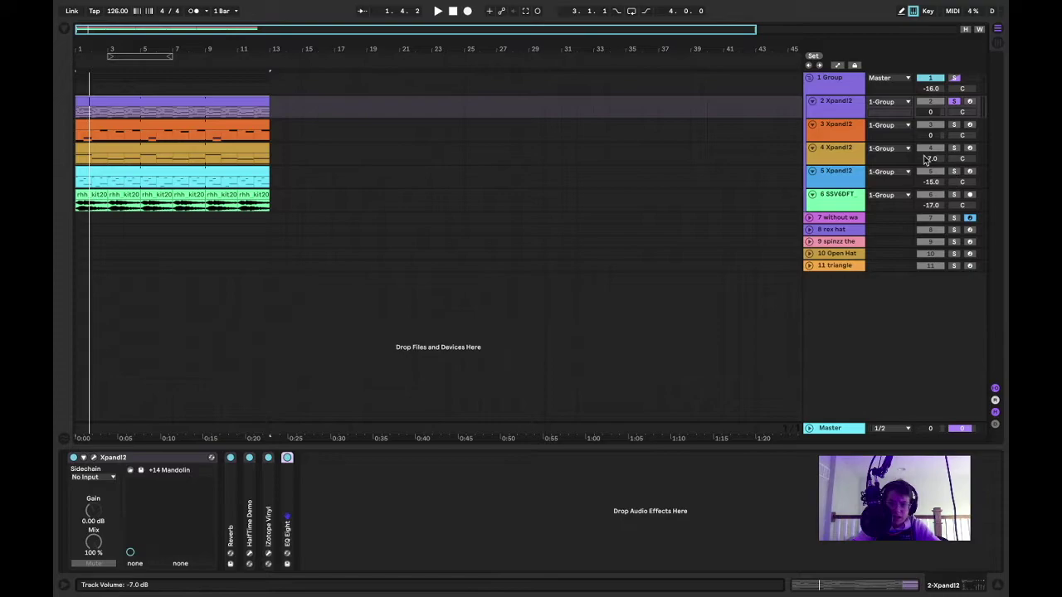
key("space")
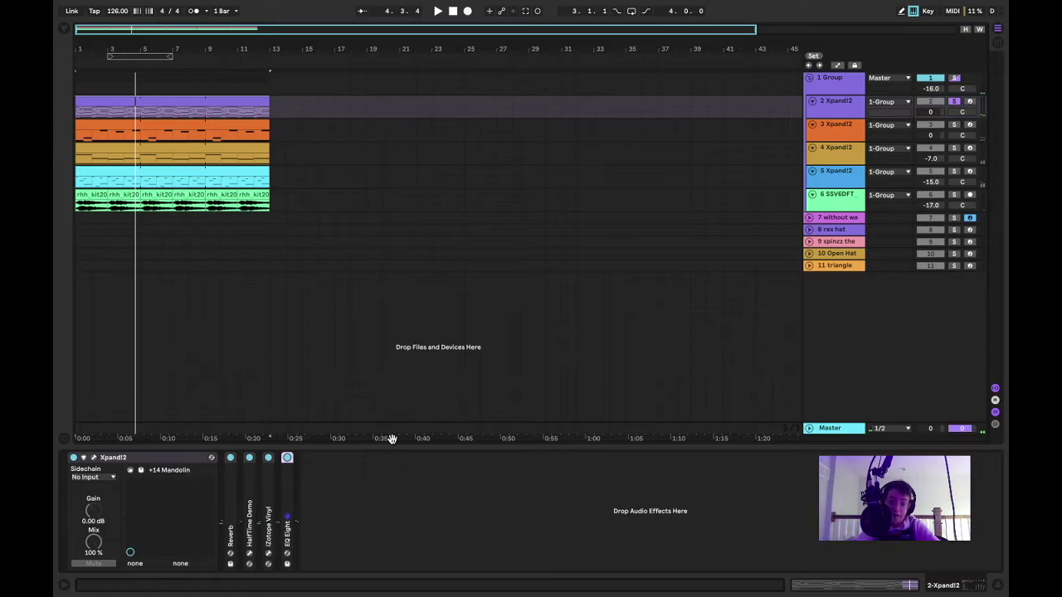
Bypass Reverb, HalfTime Demo, iZotope Vinyl and EQ Eight on the melody track and play the dry Mandolin sound
left_click(230, 458)
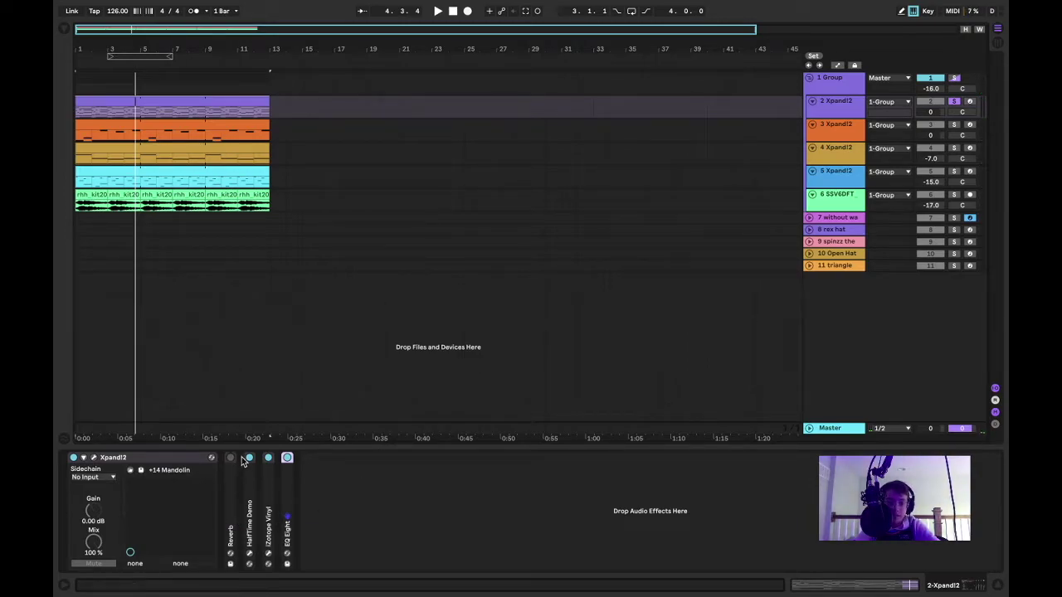
left_click(287, 458)
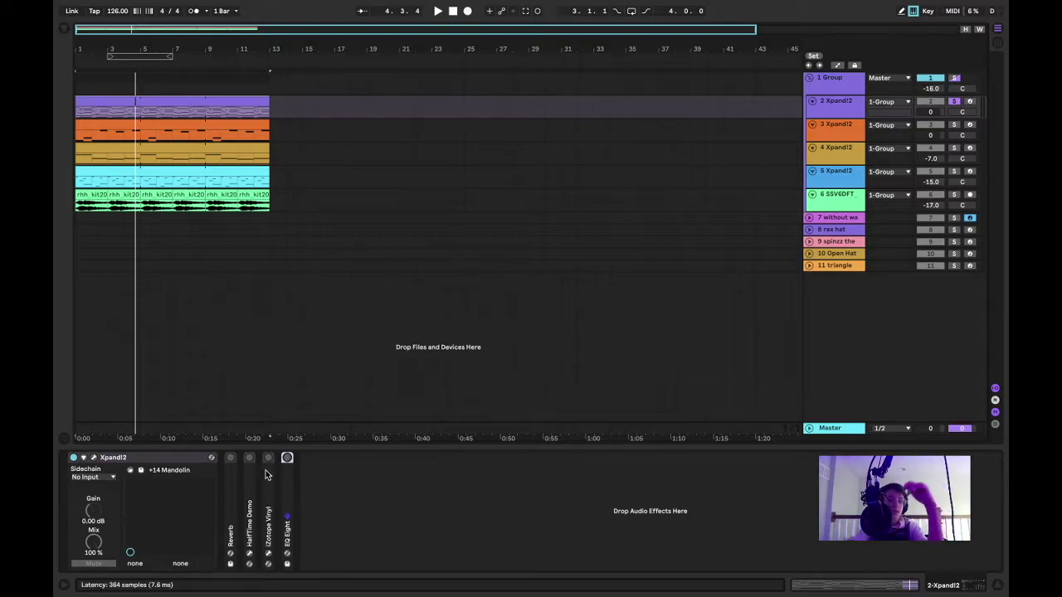
key("space")
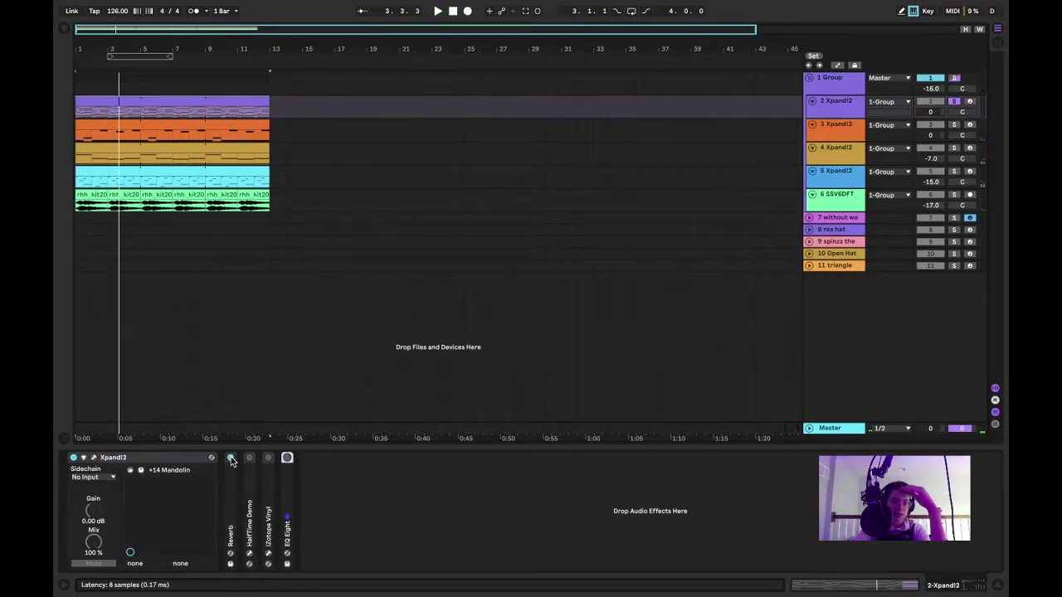
Re-enable the melody track's Reverb, review its expanded settings, collapse it, and audition the sound
double_click(231, 472)
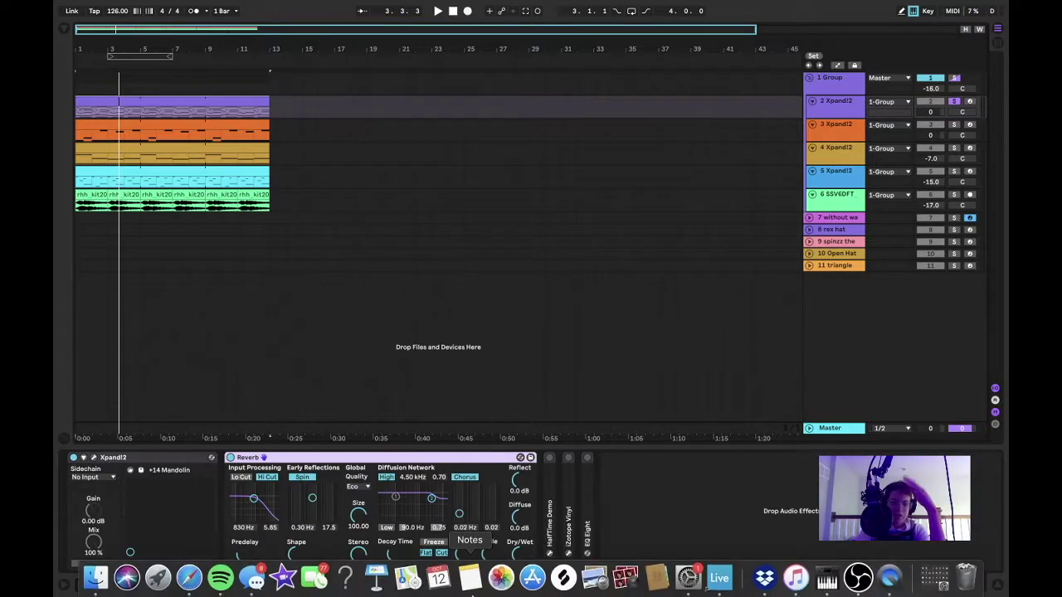
double_click(273, 459)
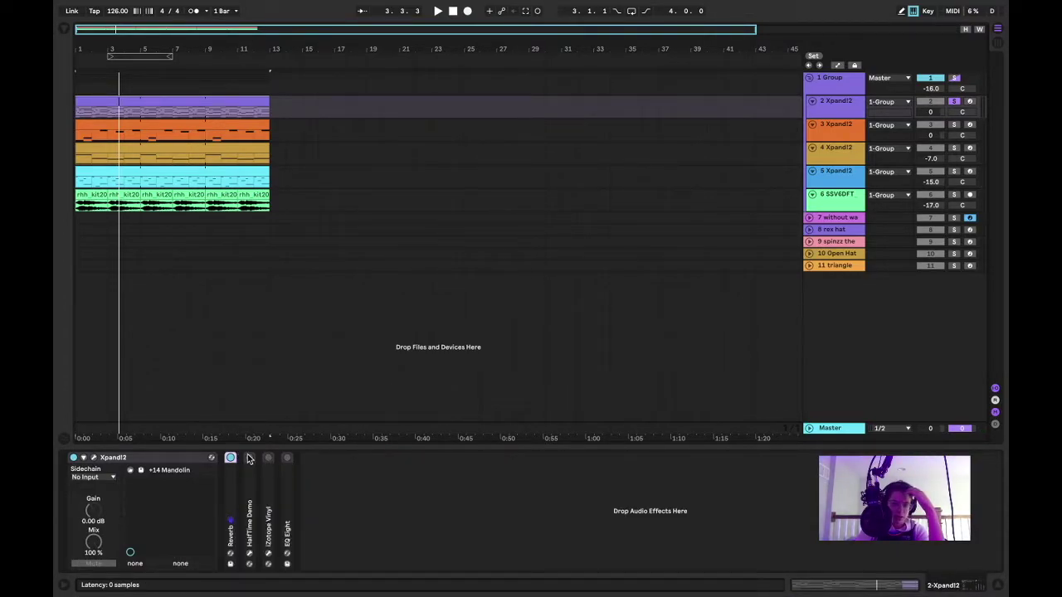
key("space")
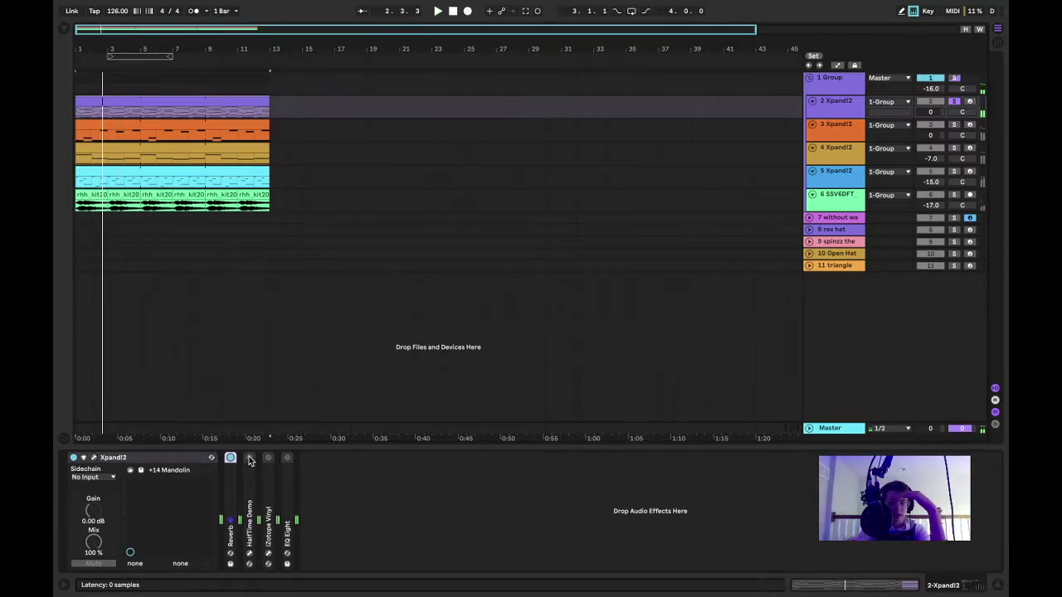
Restart playback of the melody and re-enable HalfTime Demo to hear its effect
key("space")
key("space")
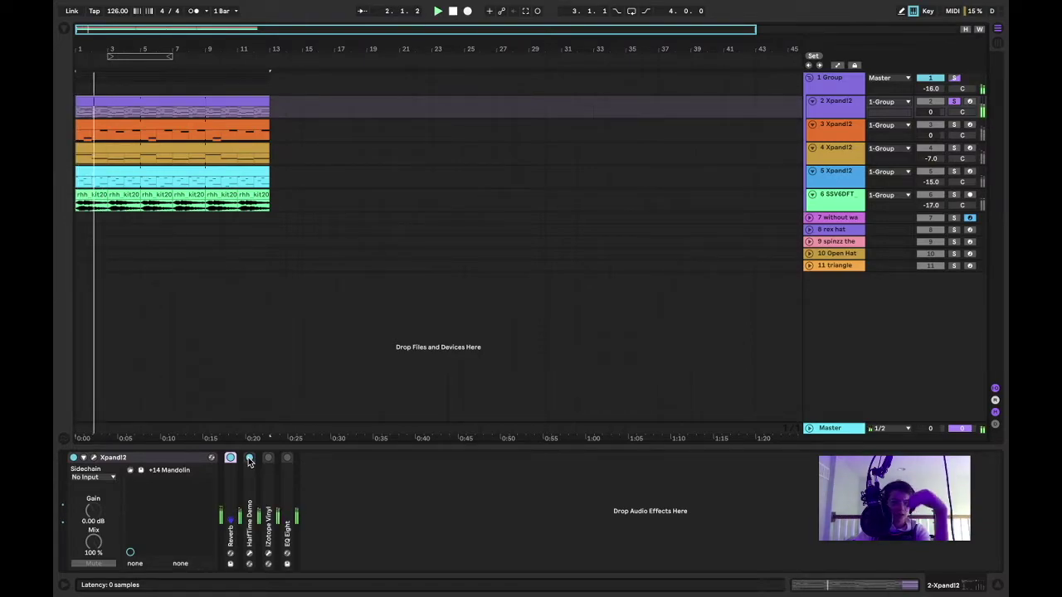
left_click(249, 458)
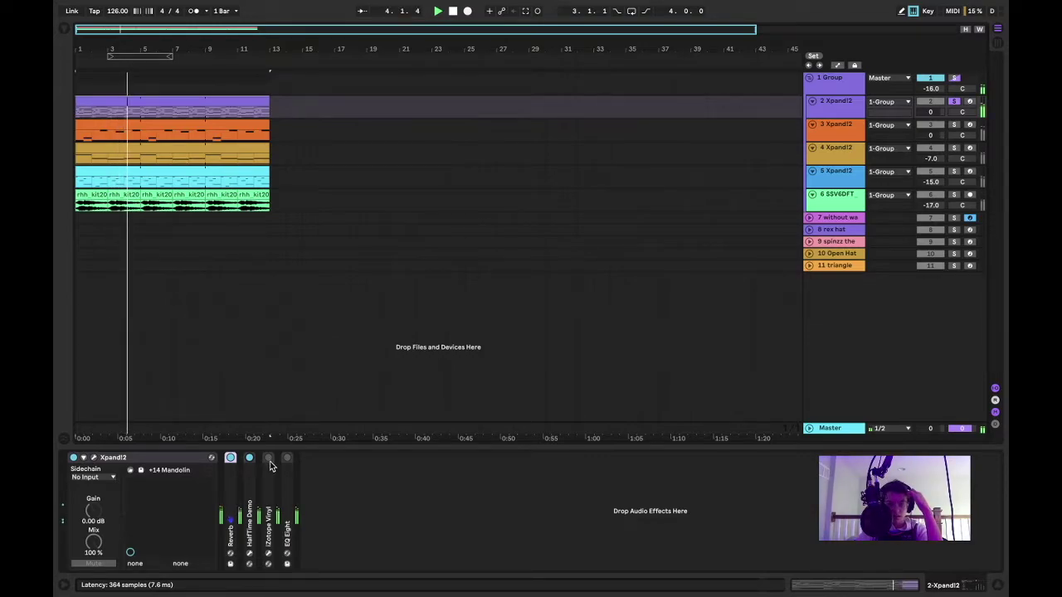
Review the iZotope Vinyl plug-in window, close it, and play the melody with Vinyl re-enabled
double_click(269, 462)
left_click(288, 459)
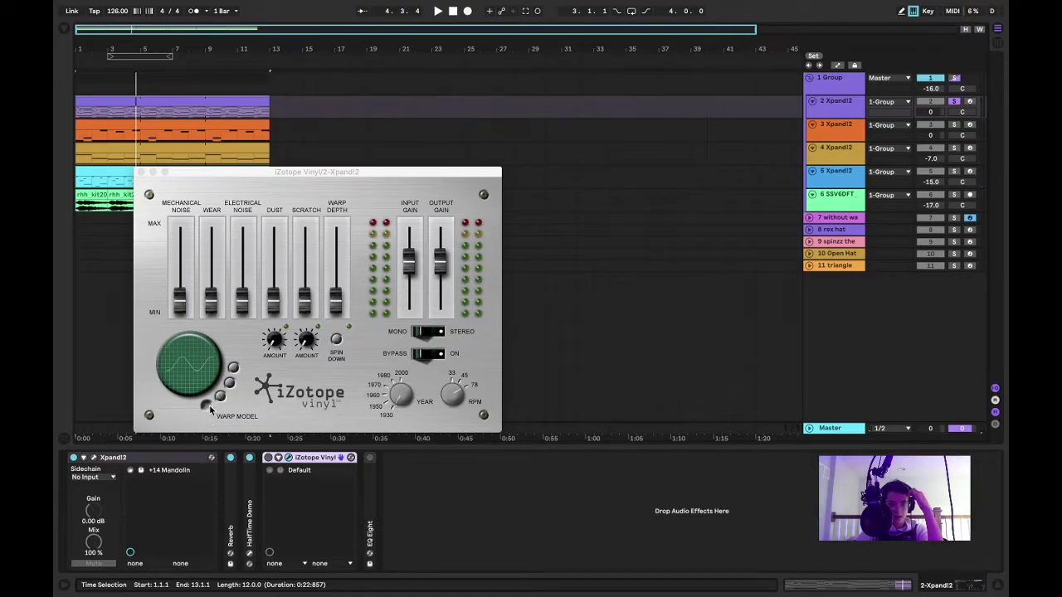
left_click(141, 171)
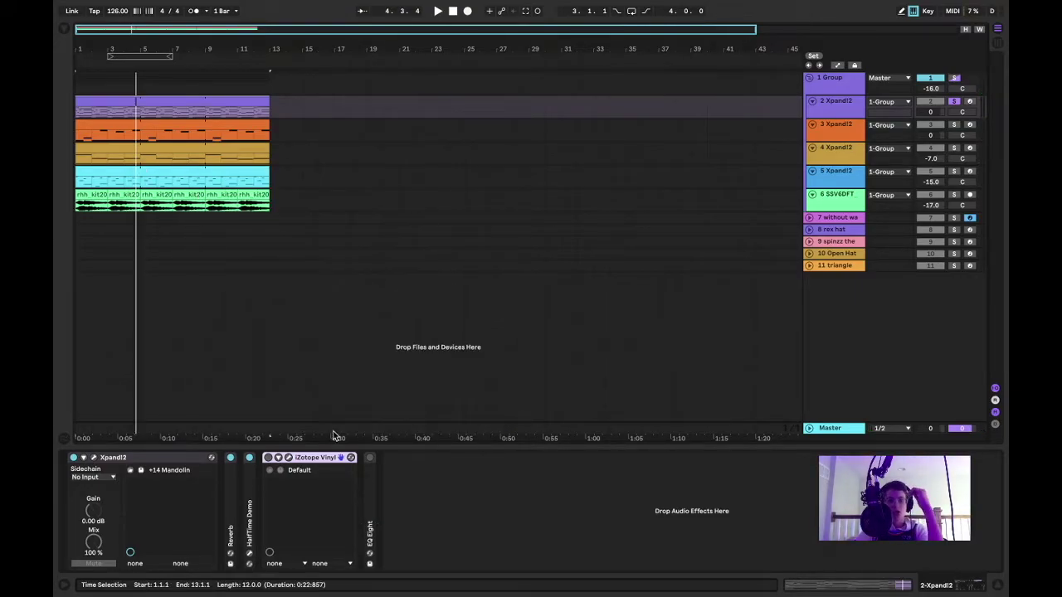
key("space")
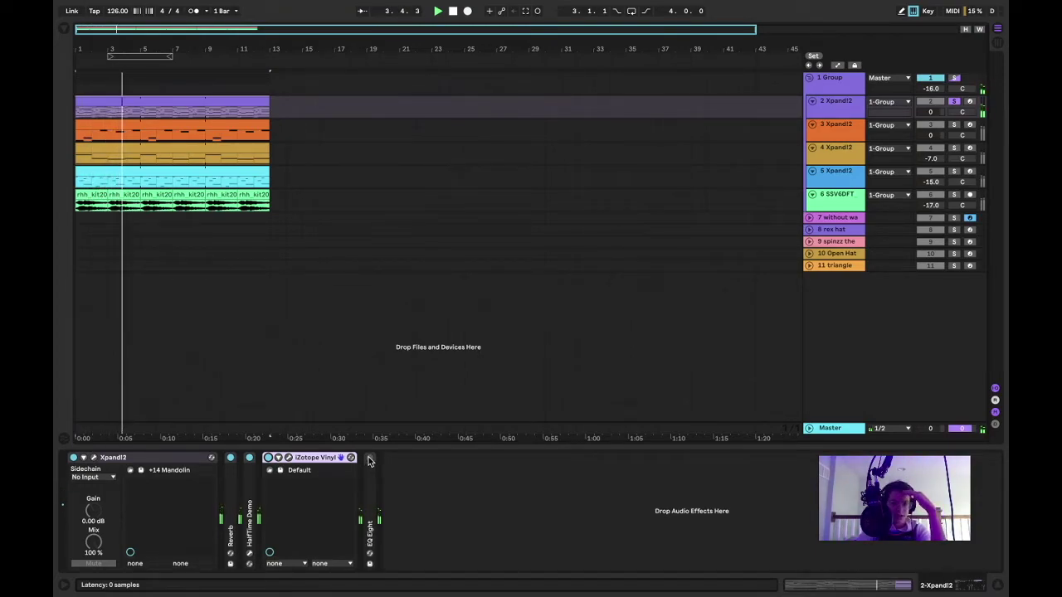
Expand EQ Eight to show its curve, re-enable it, and play the melody through the full effects chain
double_click(373, 495)
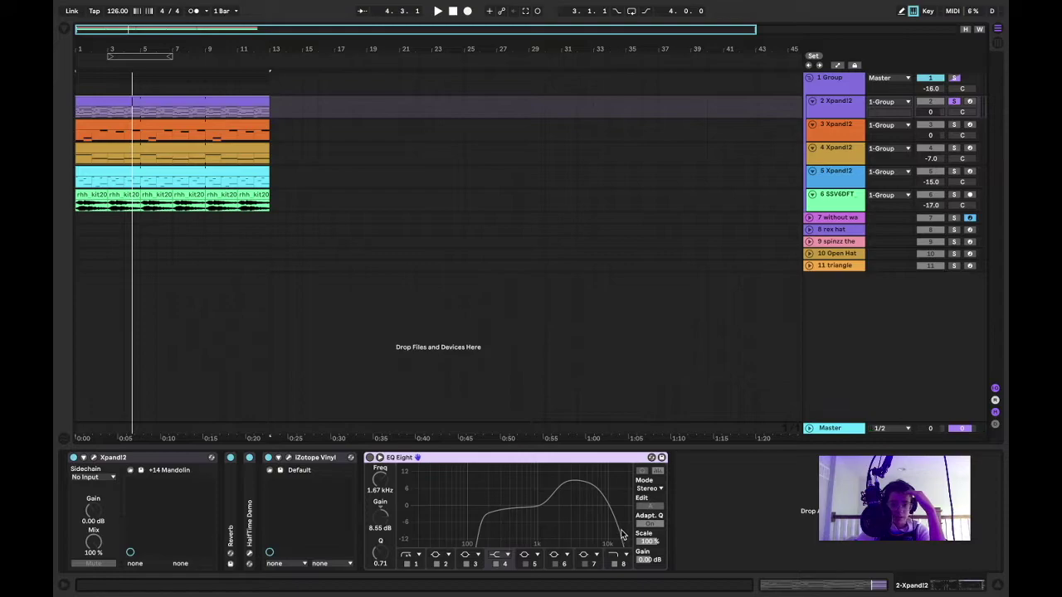
left_click(371, 458)
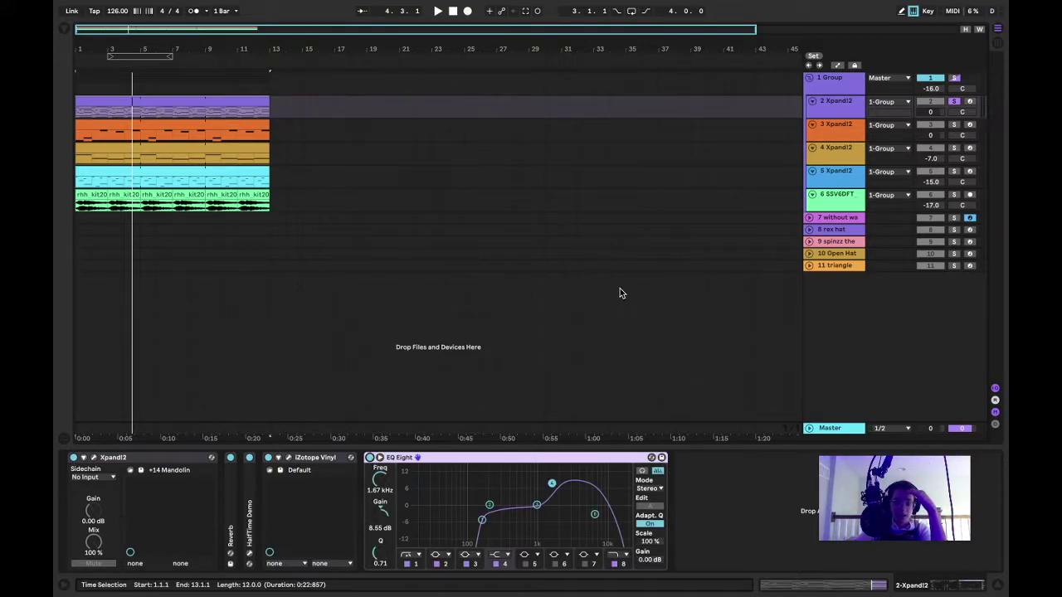
key("space")
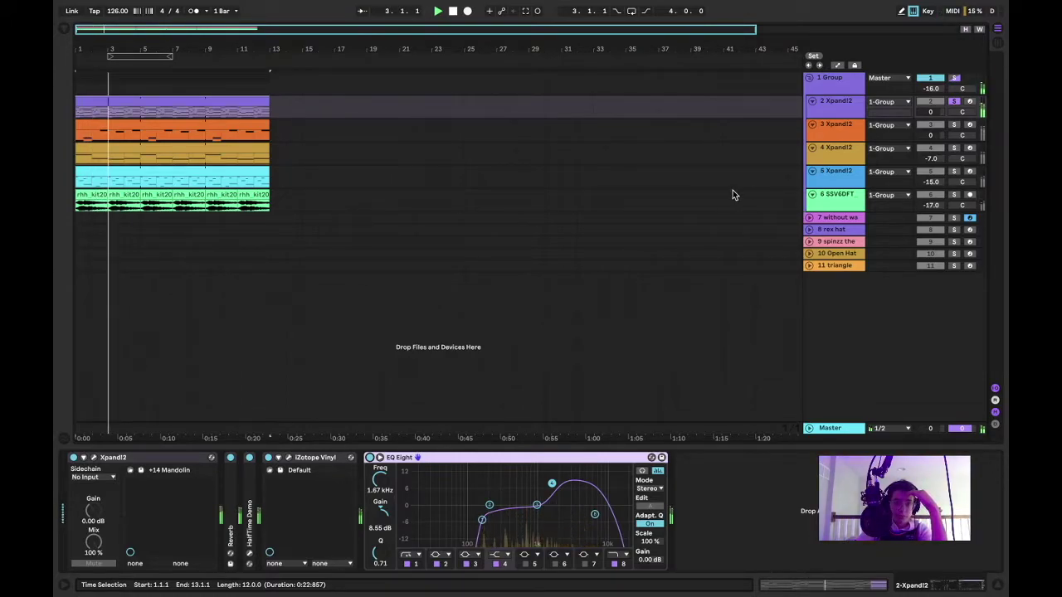
key("space")
Examine the purple melody clip's chord and bass notes in a full-height note editor, then hide the editor
double_click(191, 99)
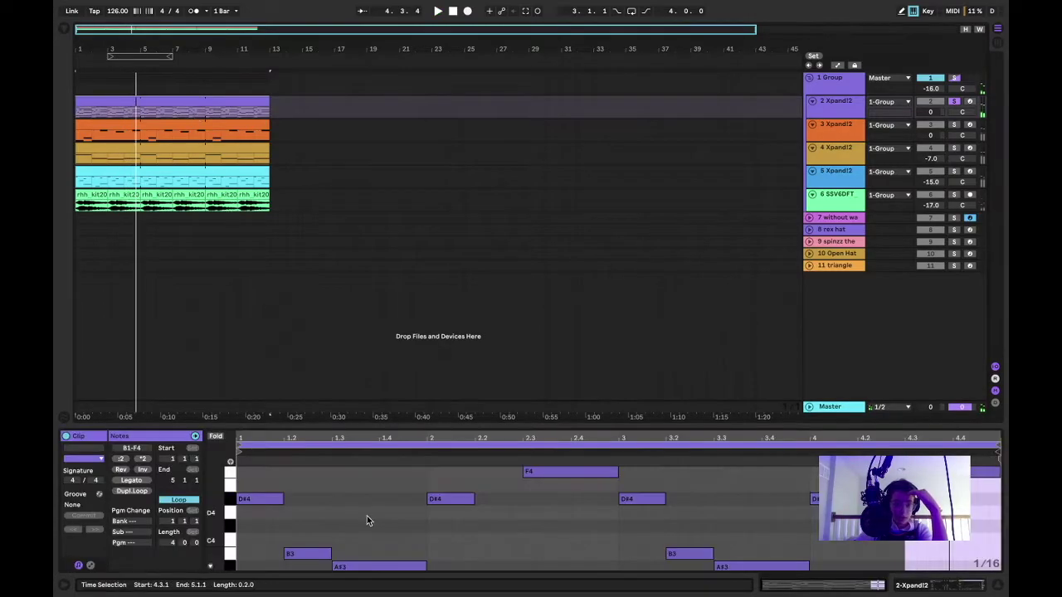
left_click_drag(387, 424, 434, 109)
scroll(434, 137, "down", 2)
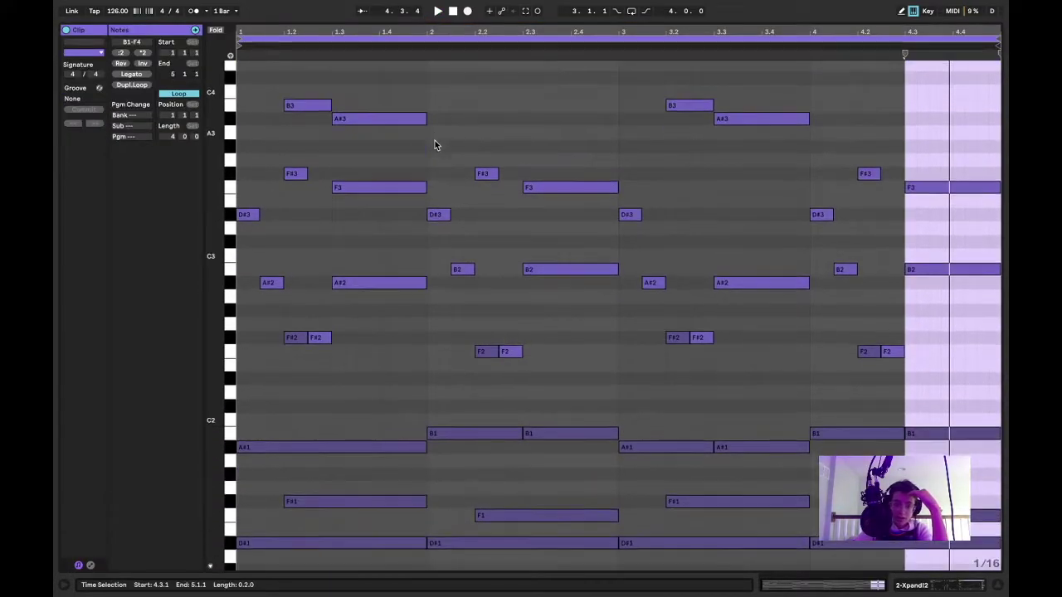
scroll(435, 141, "up", 2)
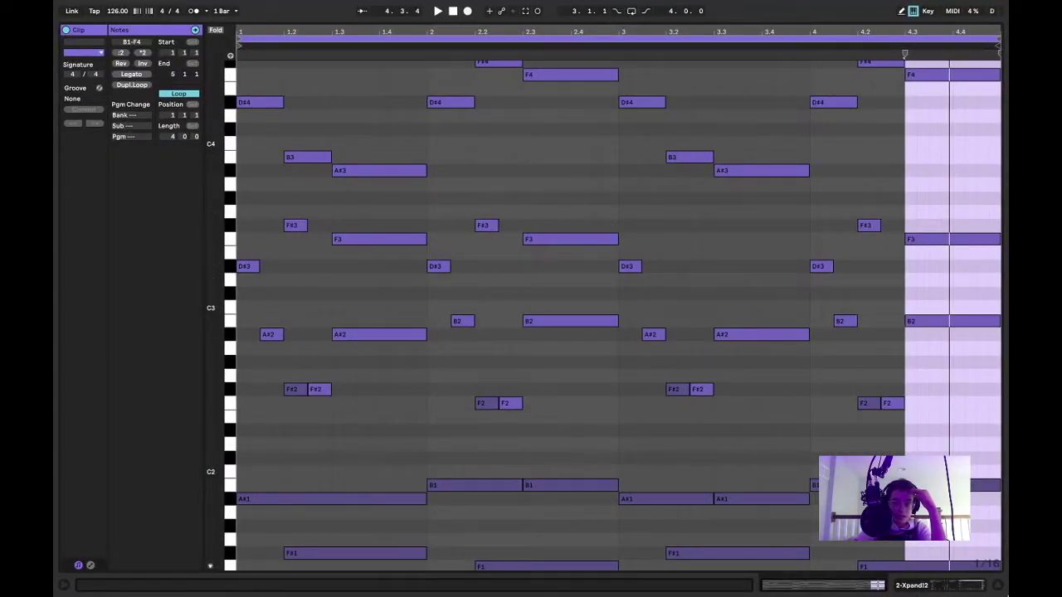
left_click(1001, 586)
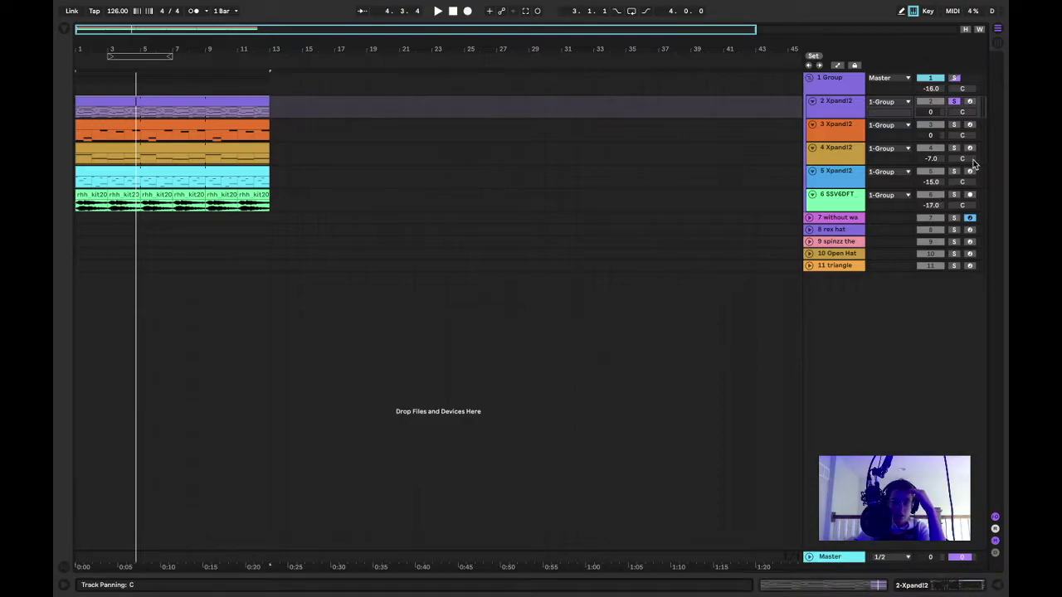
Solo the orange Xpand!2 track and play it while viewing its clip's notes, then hide the note editor
left_click(953, 125)
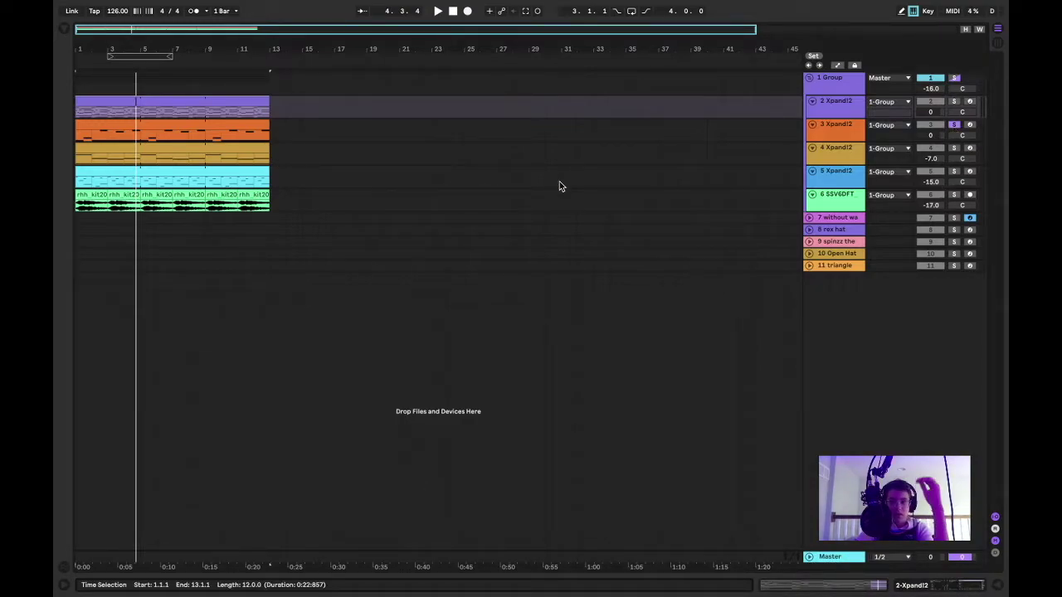
double_click(130, 124)
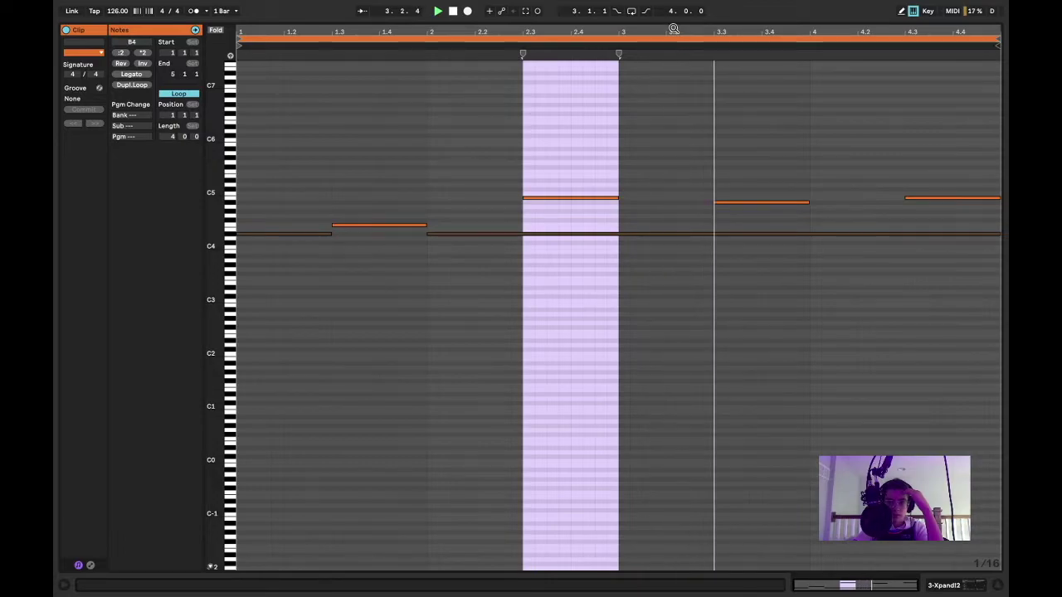
left_click(998, 587)
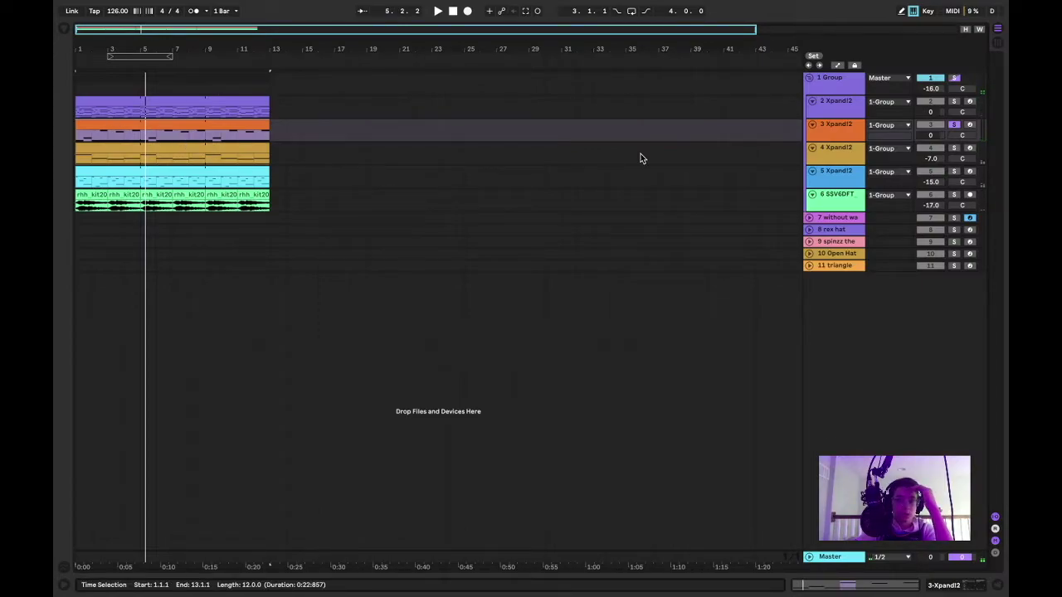
Review the orange track's instrument and effect devices and its clip's notes, then return to the arrangement
double_click(846, 132)
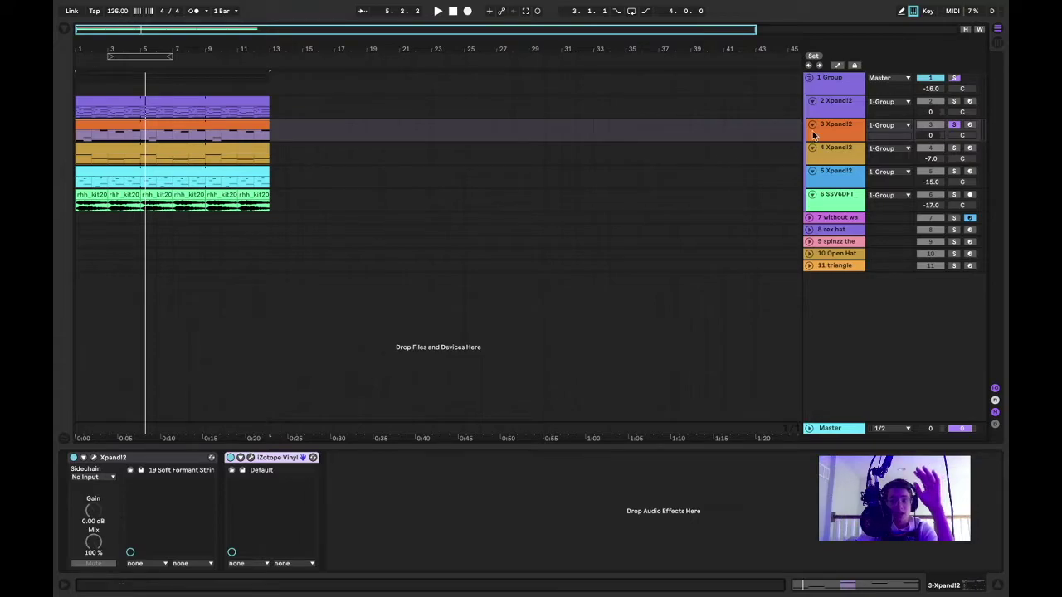
double_click(199, 125)
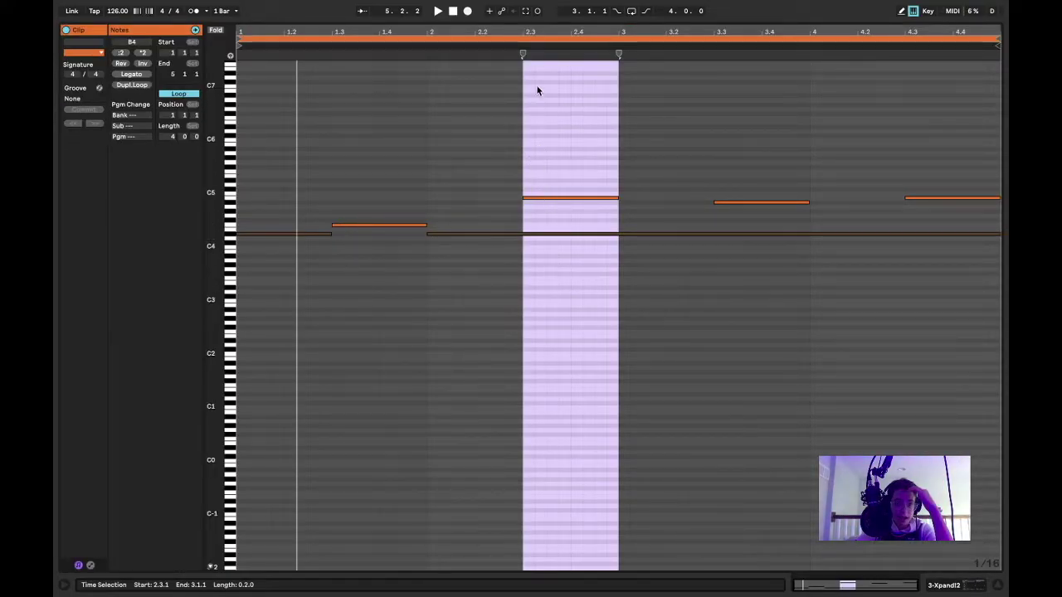
left_click(998, 586)
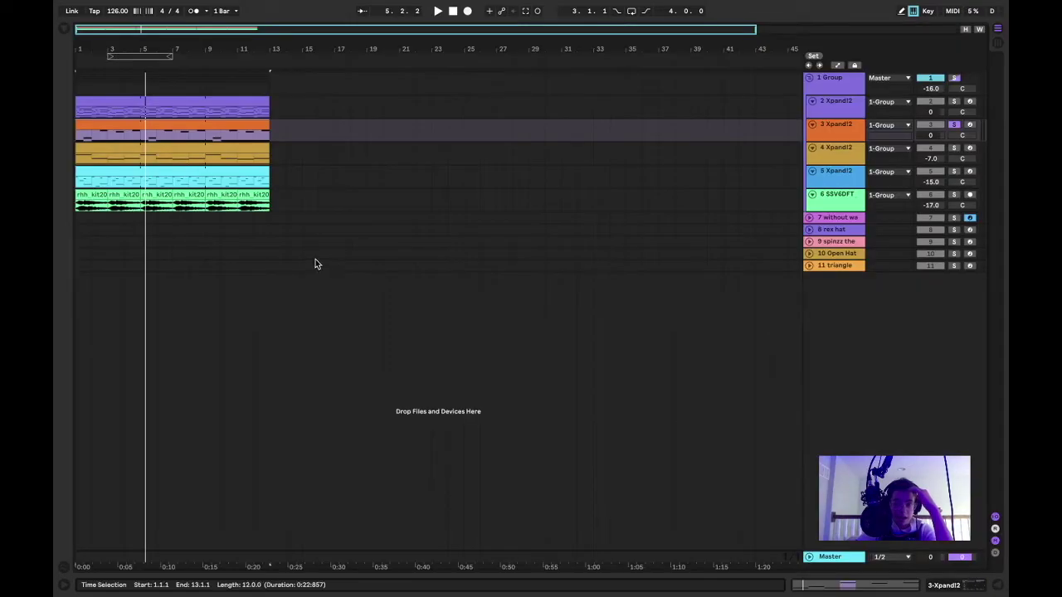
Examine the purple melody clip's notes from the top melody down to the low bass notes, then hide the editor
double_click(166, 97)
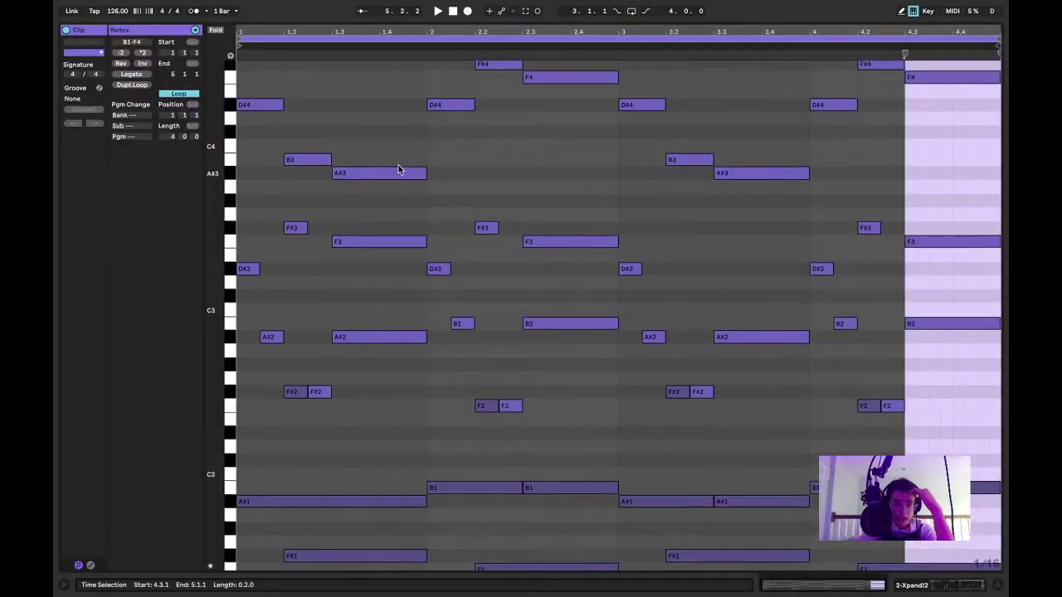
scroll(398, 165, "up", 2)
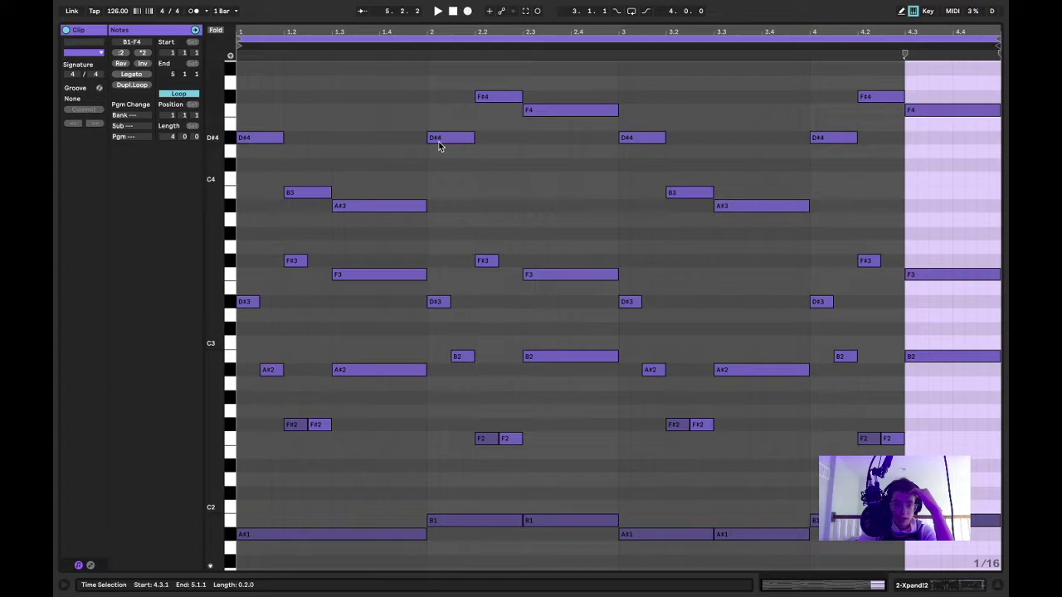
scroll(363, 383, "down", 5)
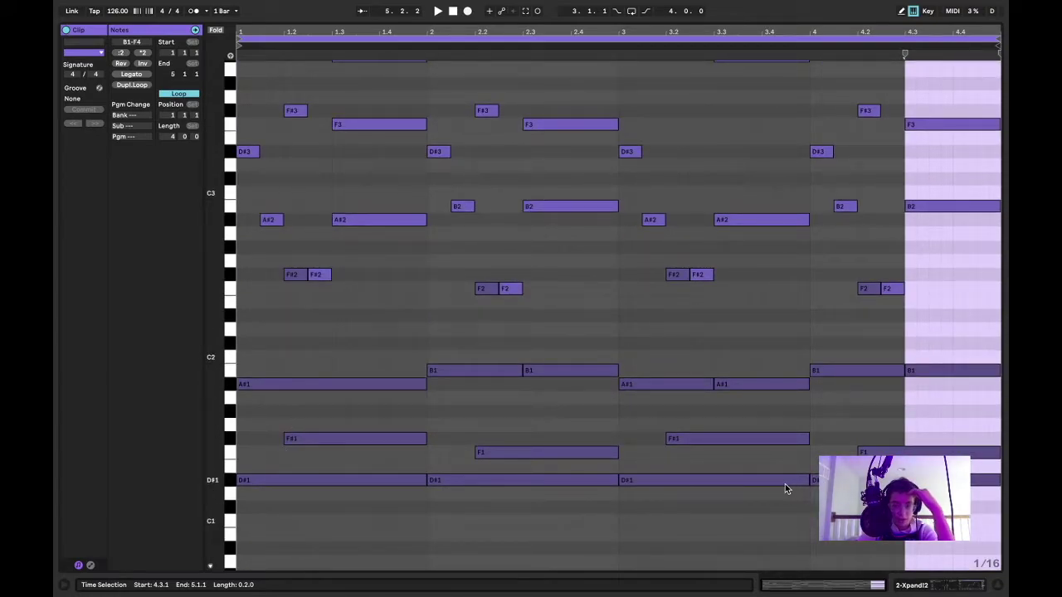
scroll(646, 370, "up", 3)
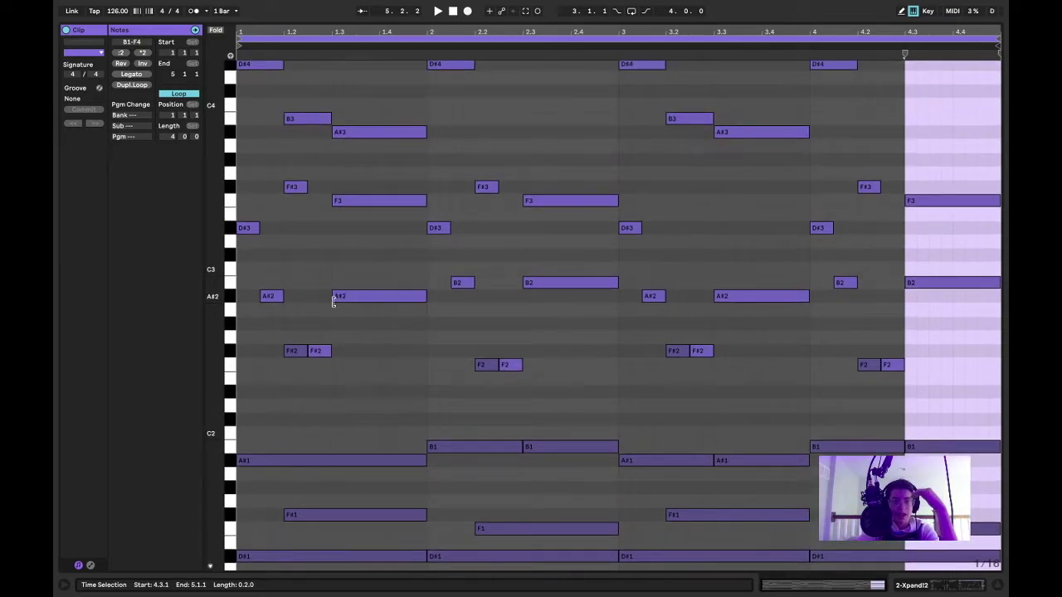
scroll(332, 190, "up", 1)
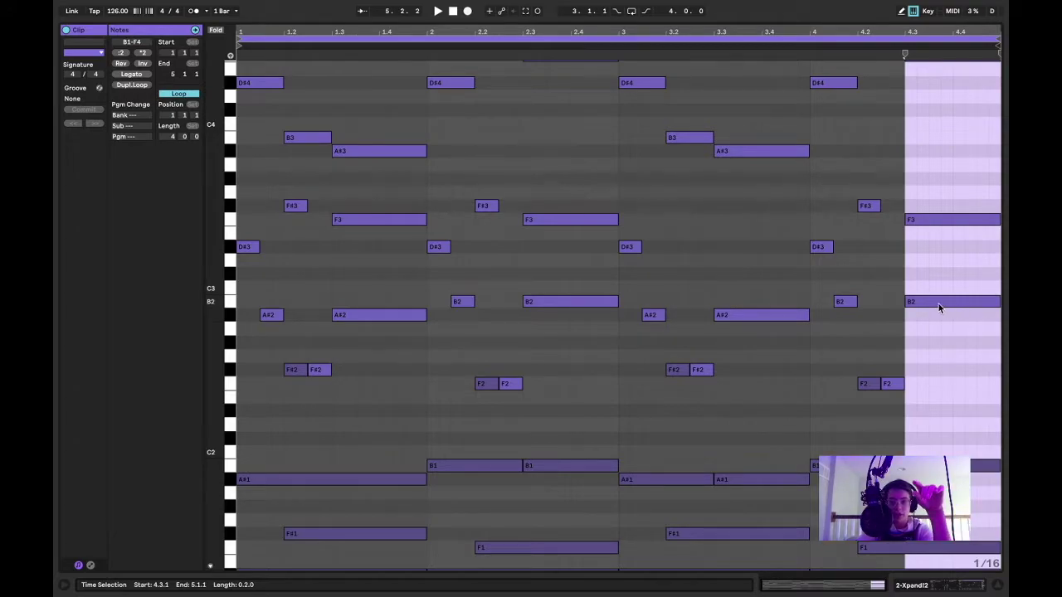
mouse_move(1005, 589)
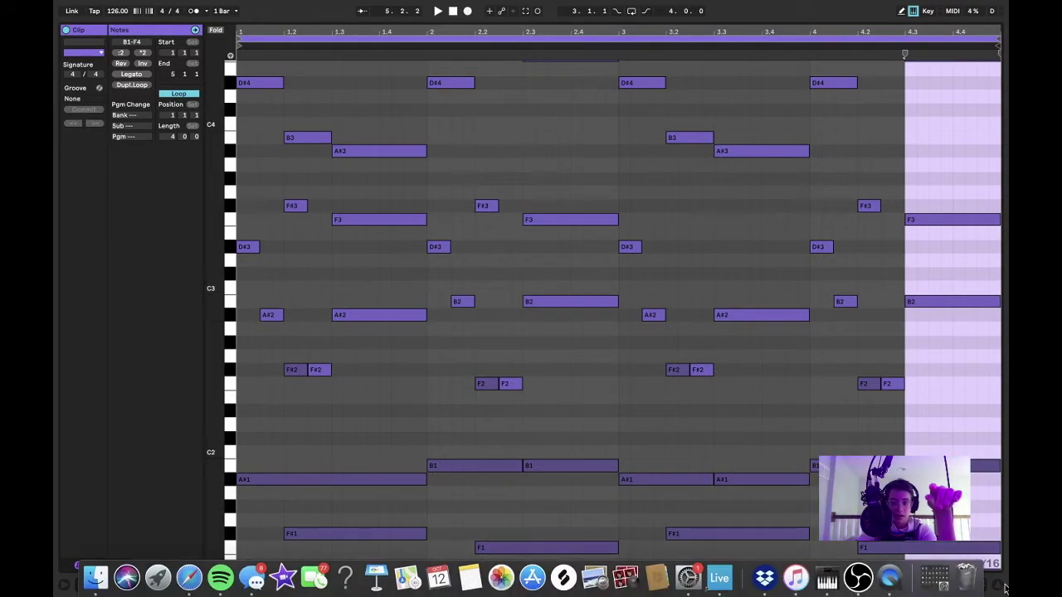
left_click(998, 584)
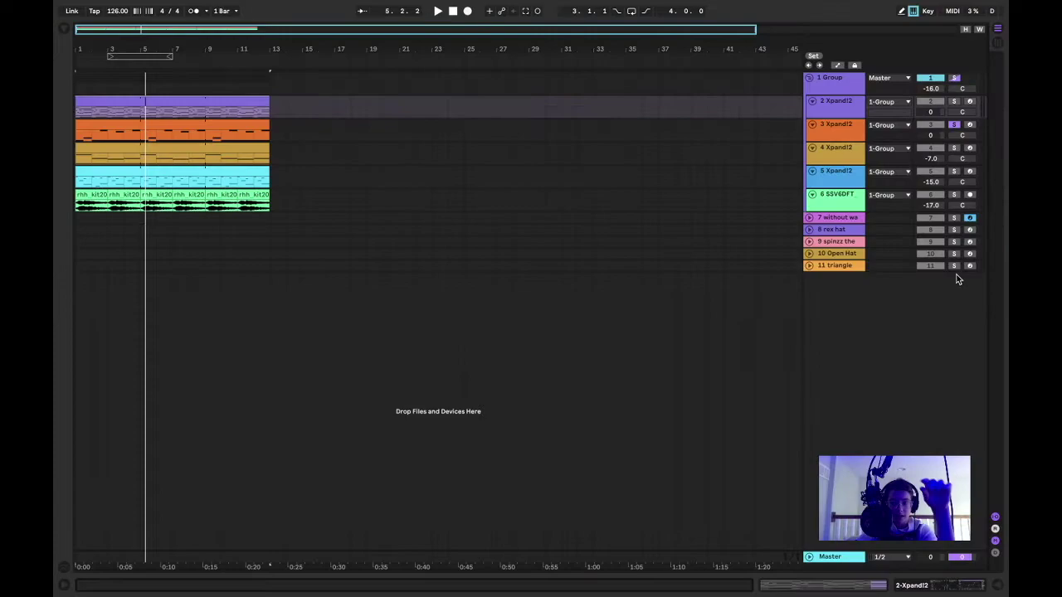
Play the soloed orange track from the beginning, then unsolo it and play it together with the purple and gold tracks
left_click(670, 140)
key("space")
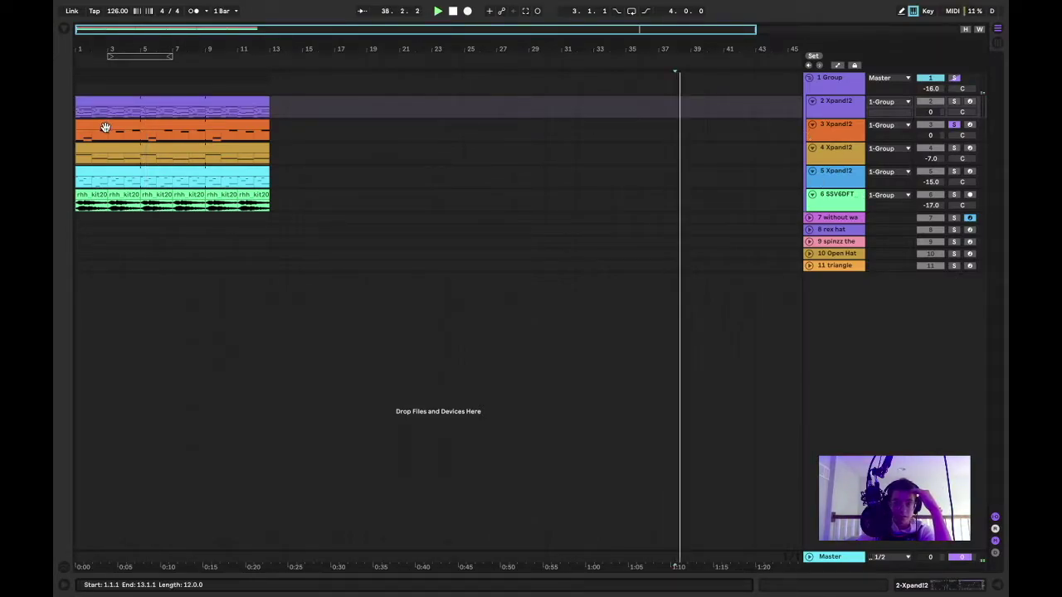
left_click(79, 131)
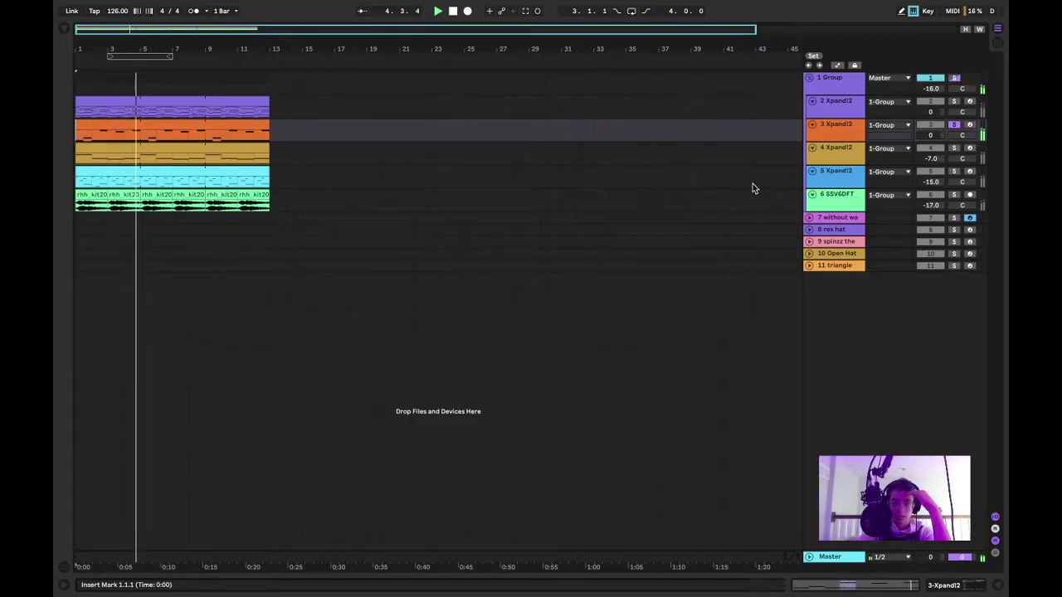
left_click(952, 126)
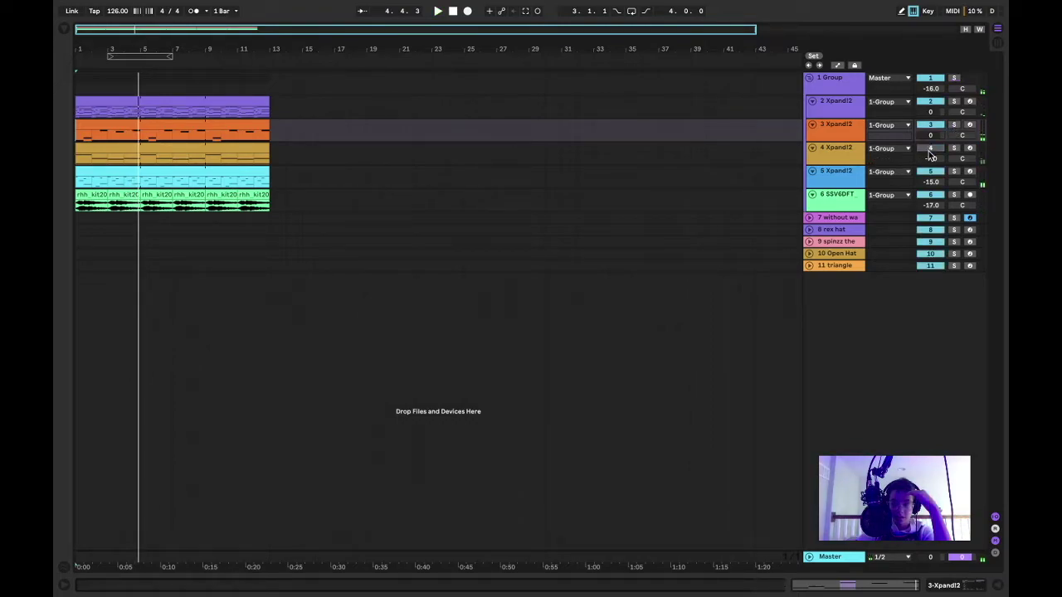
key("space")
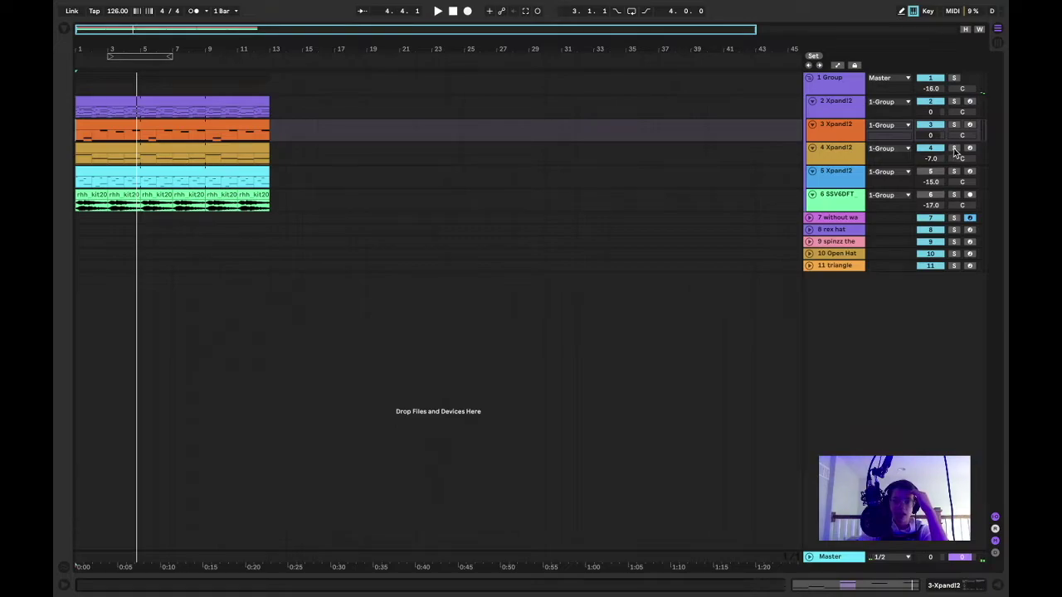
Solo the gold Xpand!2 track, show its instrument and effect devices, and play it from the beginning
left_click(954, 149)
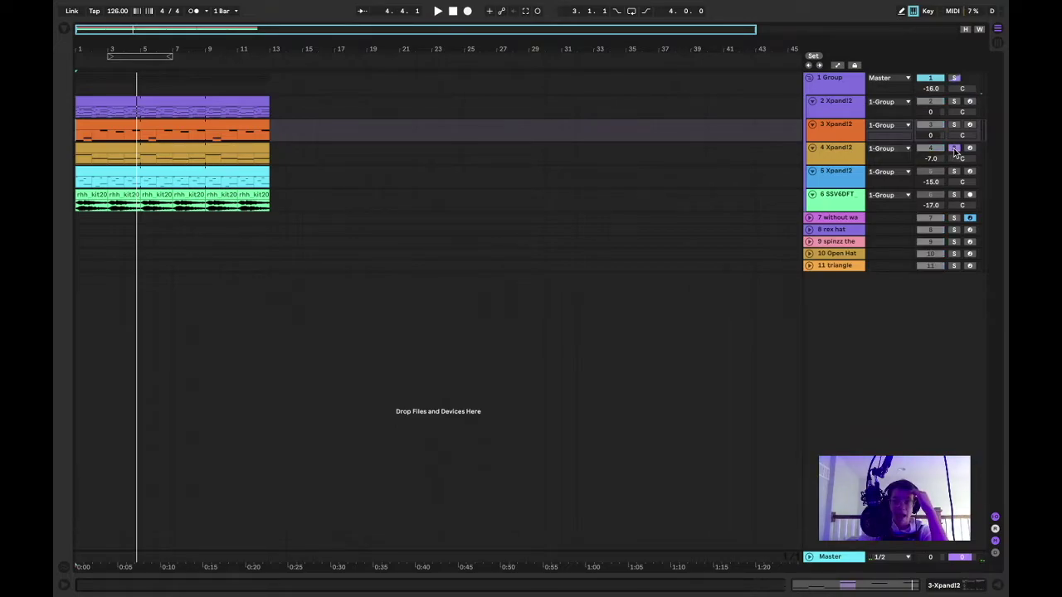
double_click(854, 154)
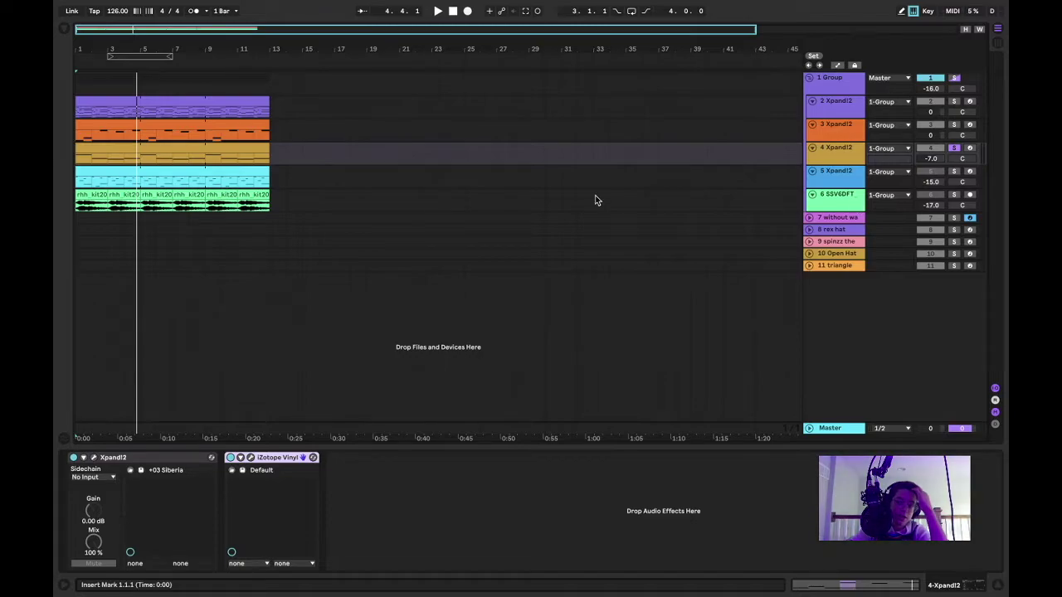
key("space")
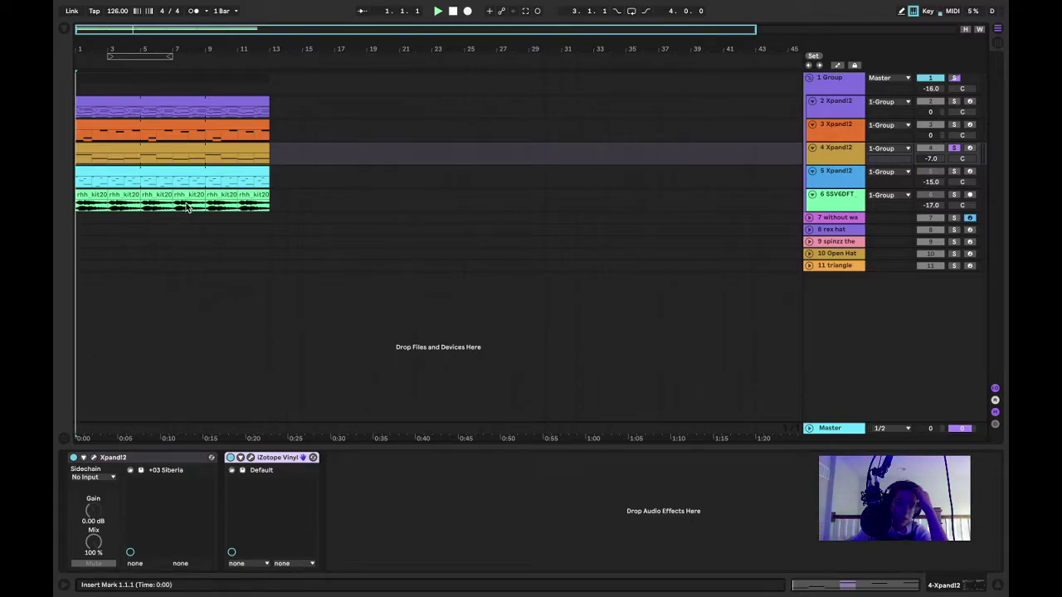
Examine the gold clip's repeated low D#3 notes and the moving upper notes one by one, then hide the note editor
double_click(162, 148)
left_click(232, 287)
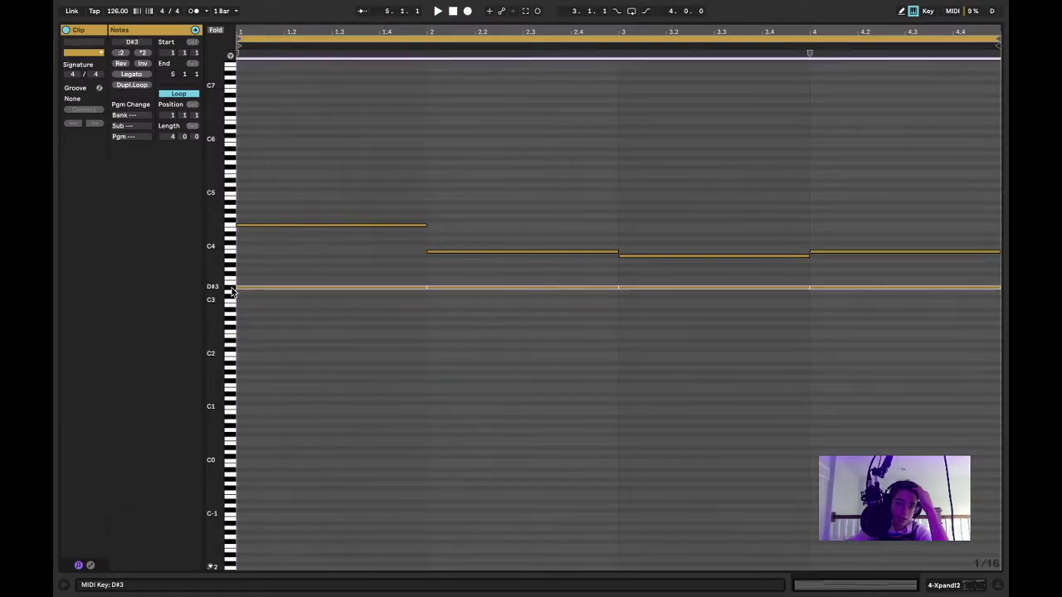
left_click(340, 225)
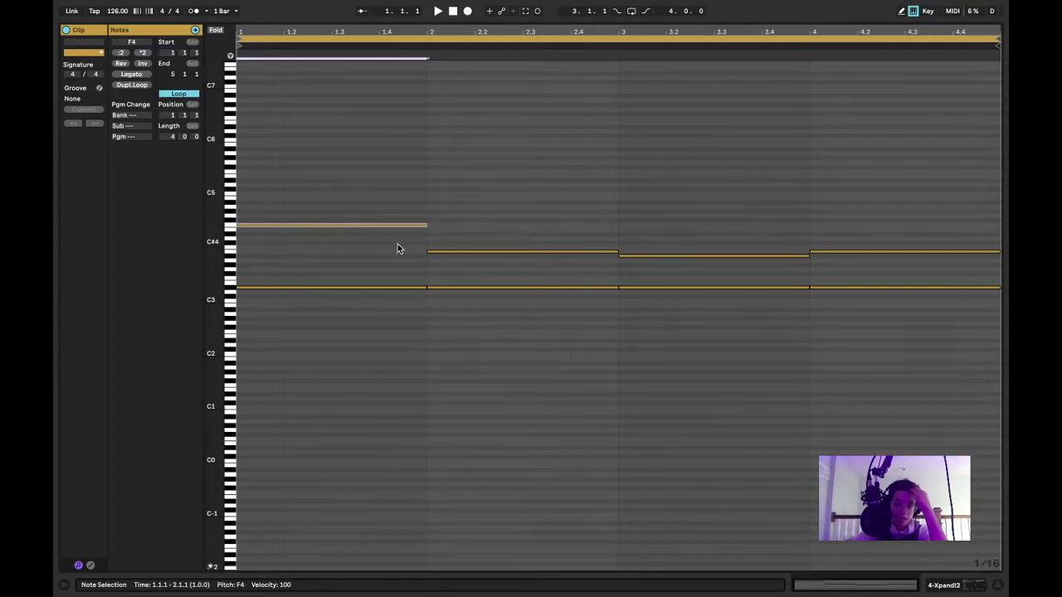
left_click(458, 253)
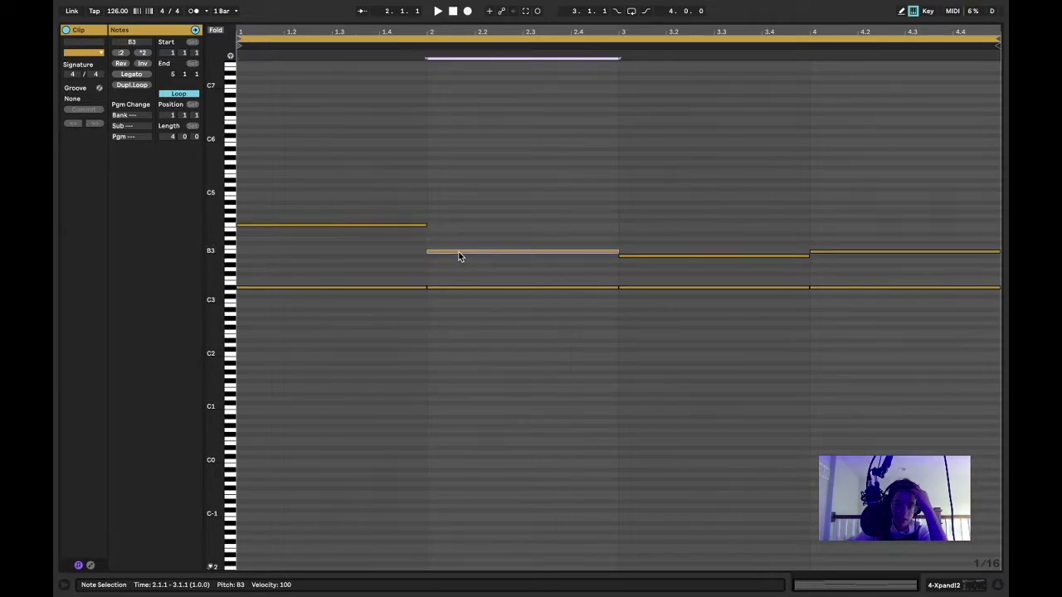
left_click(644, 255)
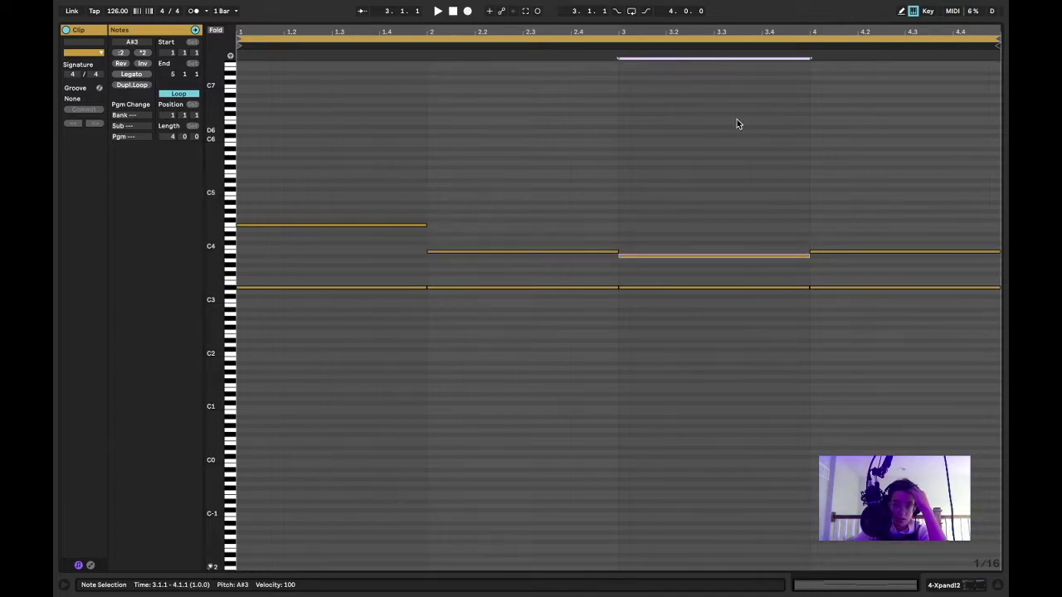
left_click(1001, 585)
Audition the soloed blue Xpand!2 track, examining its clip's notes and its instrument and effect devices
key("space")
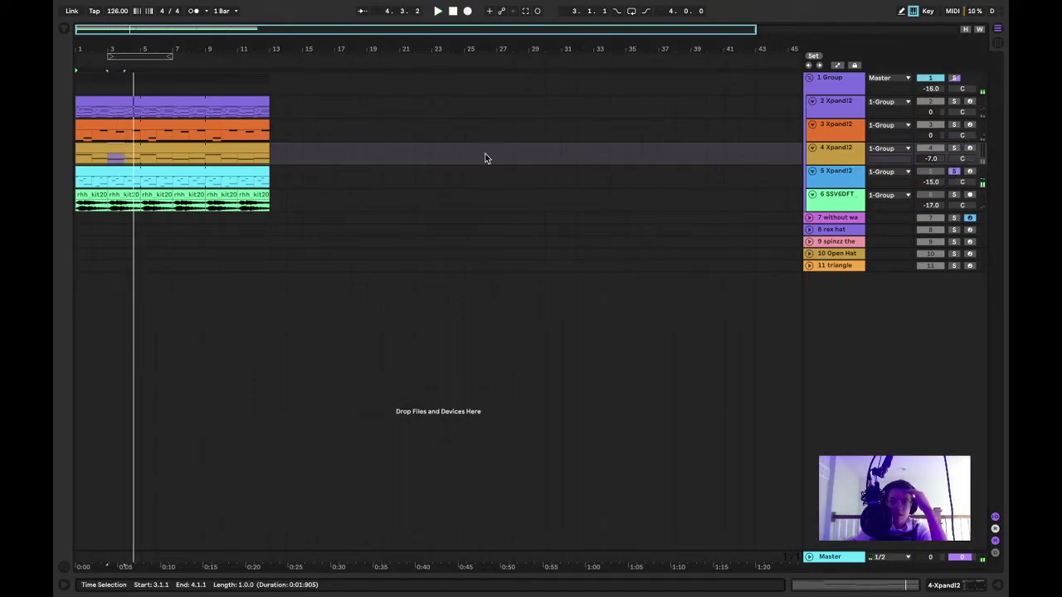
double_click(251, 176)
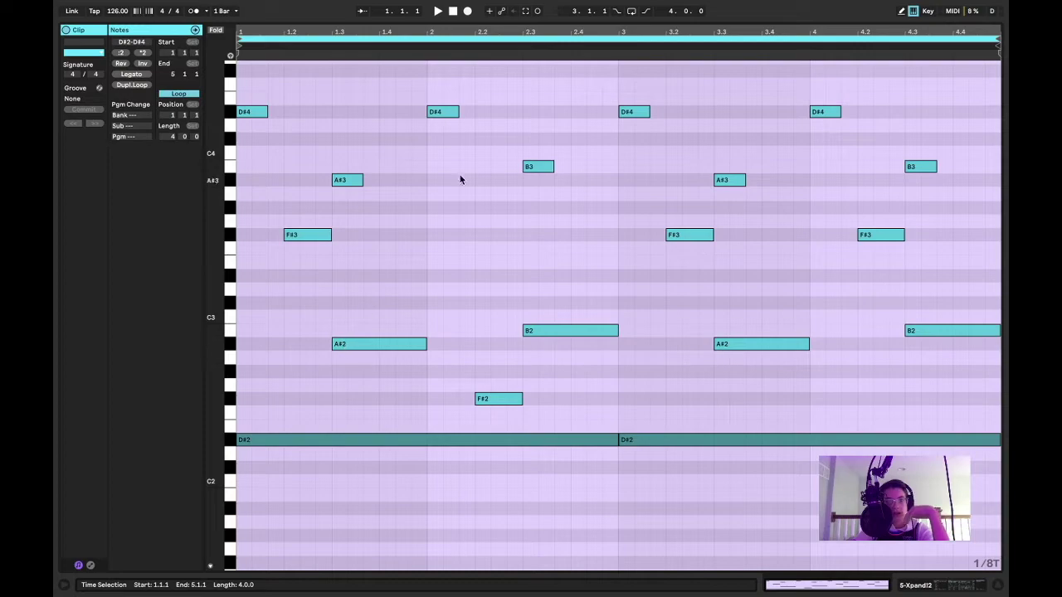
left_click(998, 585)
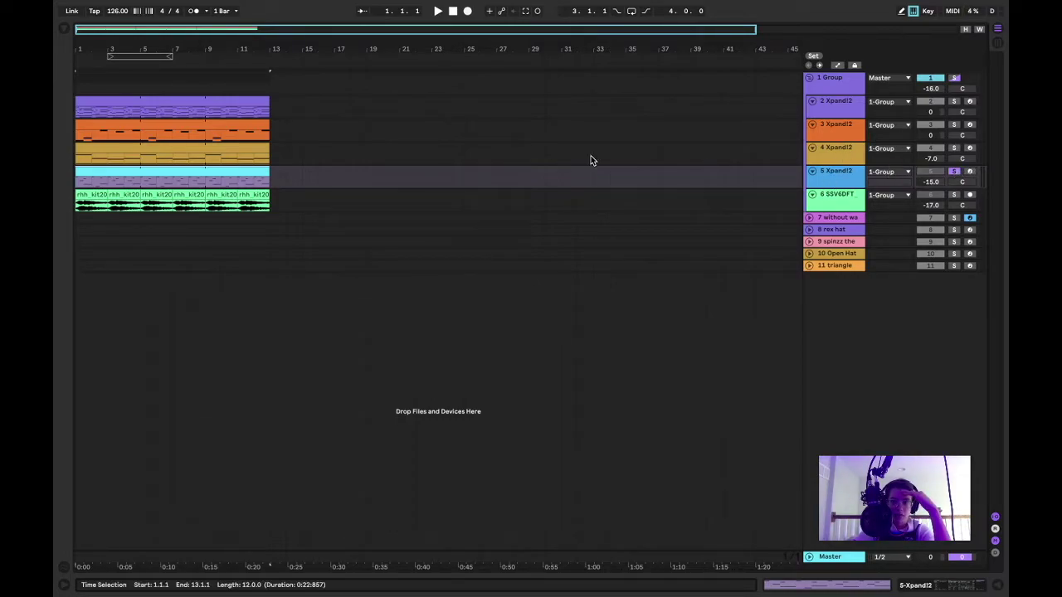
key("space")
double_click(834, 182)
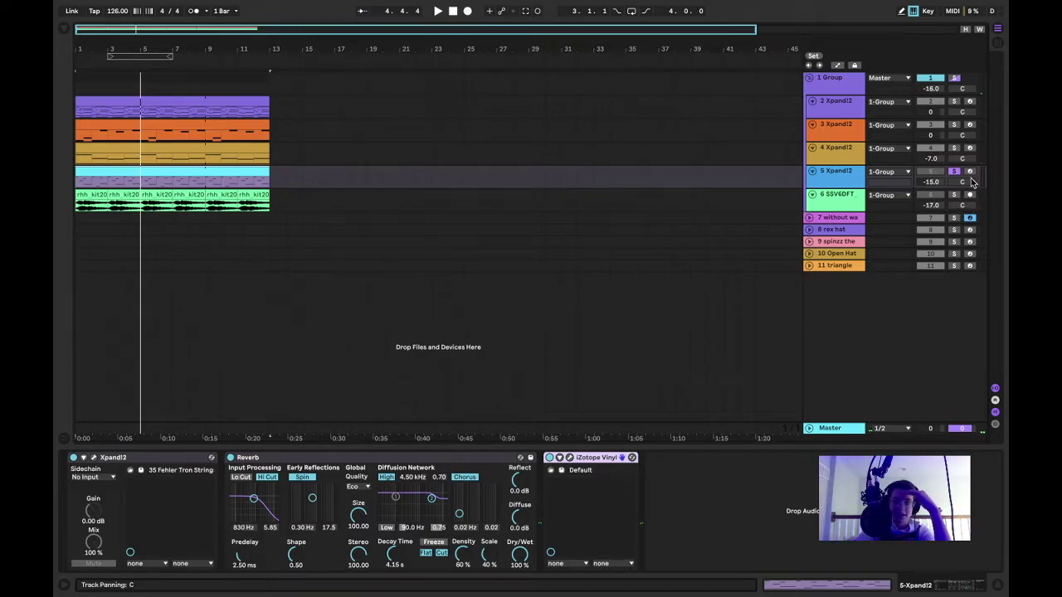
Unsolo and activate the blue track, and play it together with the purple, orange and gold tracks from the beginning
left_click(956, 174)
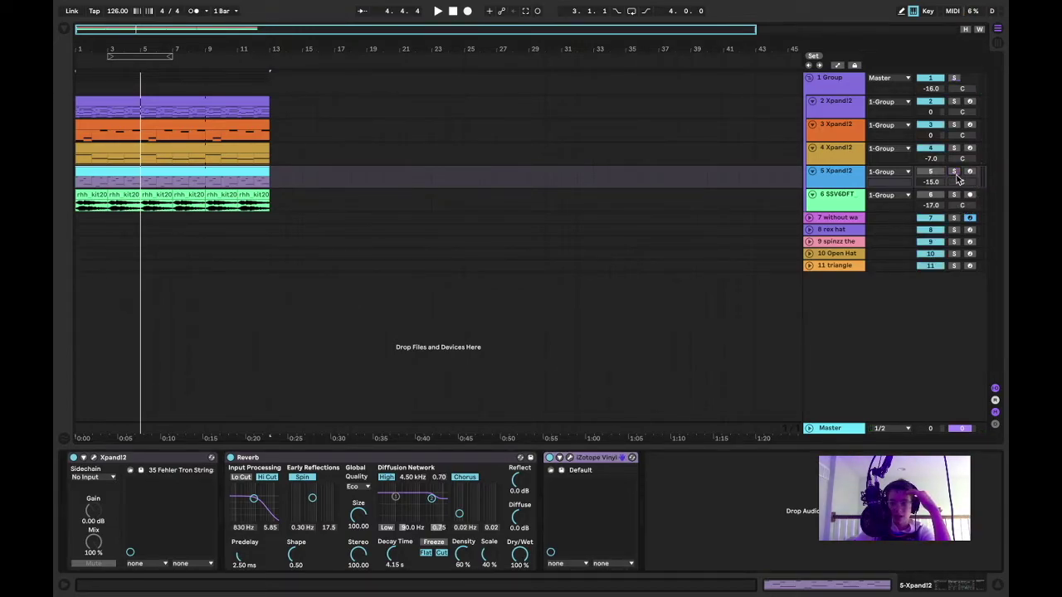
key("space")
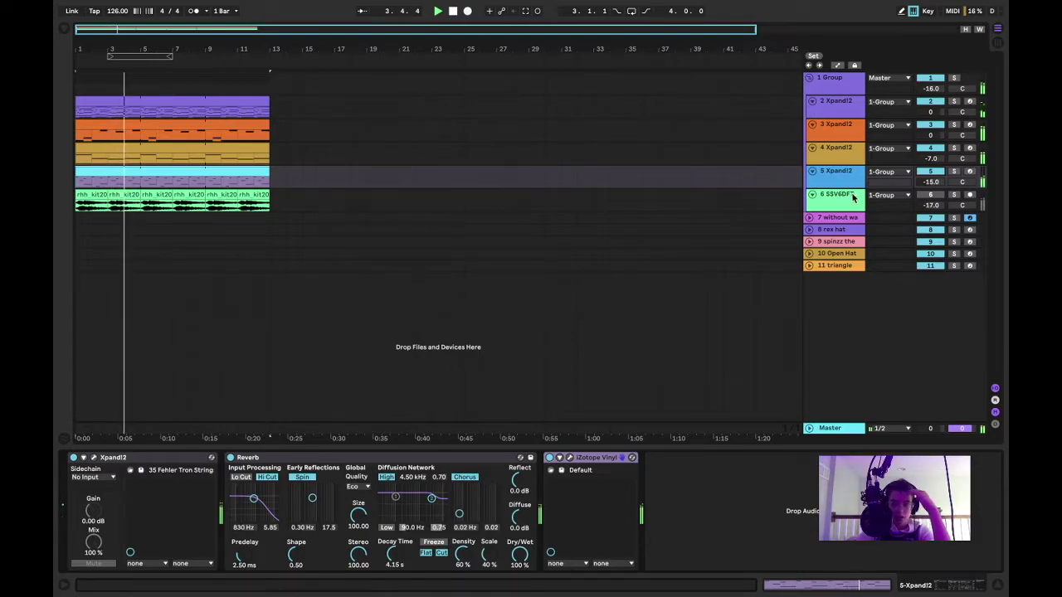
key("space")
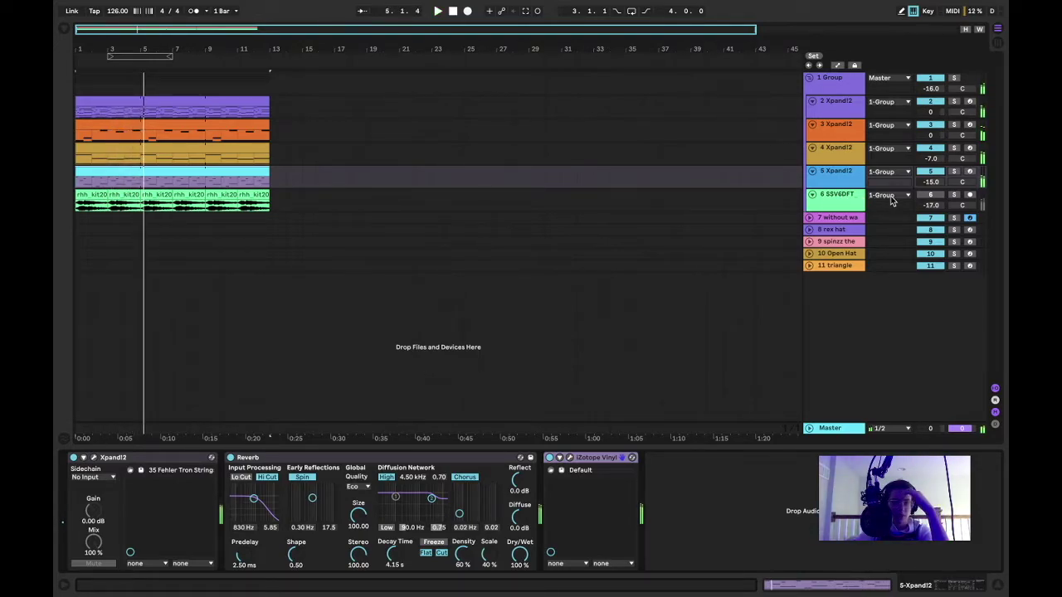
Solo the green audio track, inspect its first clip's sample settings, and play the clip from the beginning
left_click(955, 194)
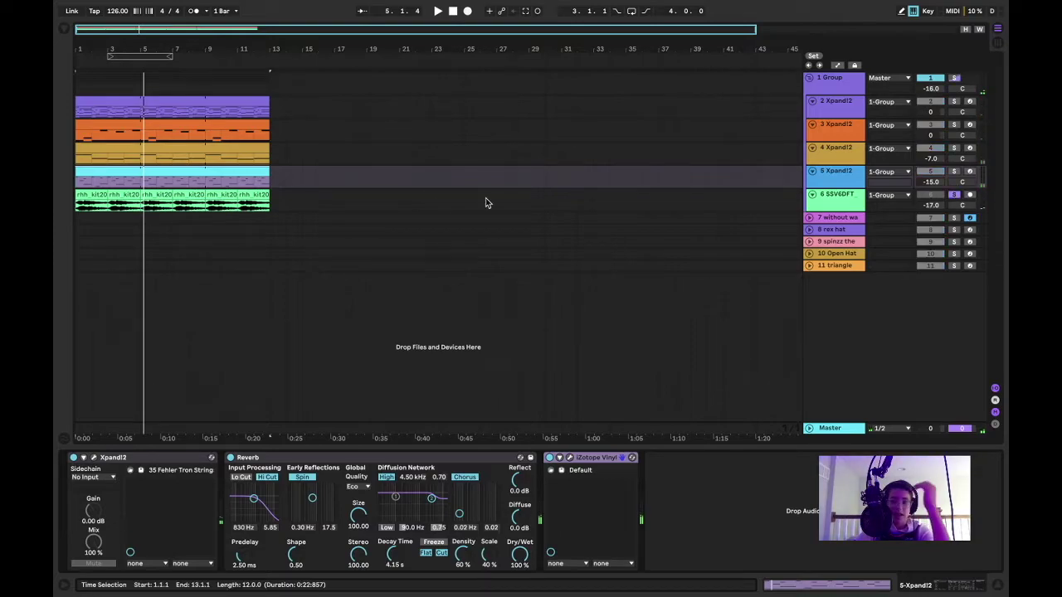
left_click(91, 196)
double_click(85, 209)
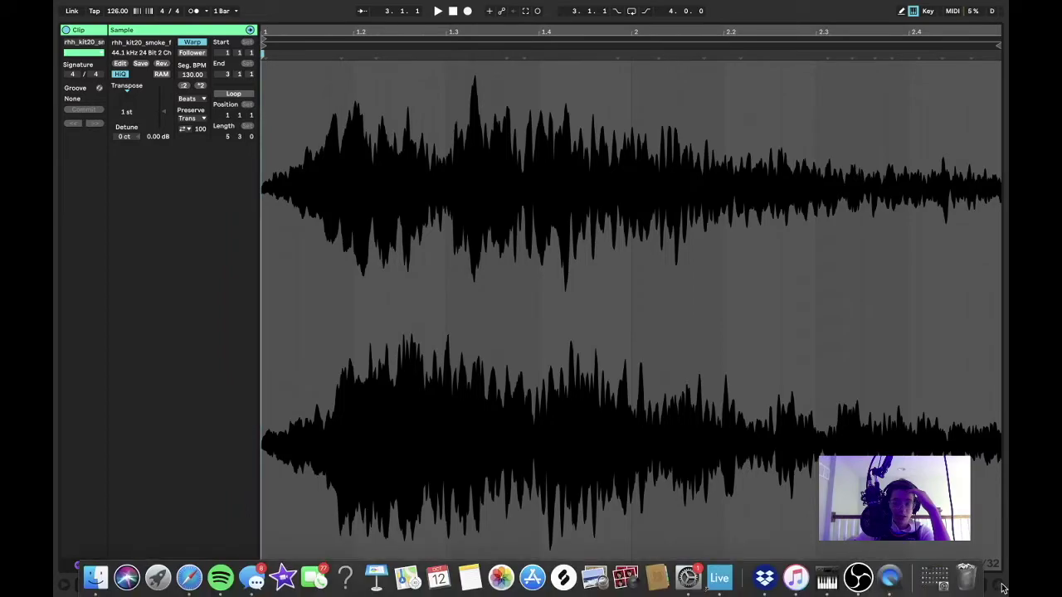
left_click(999, 586)
key("space")
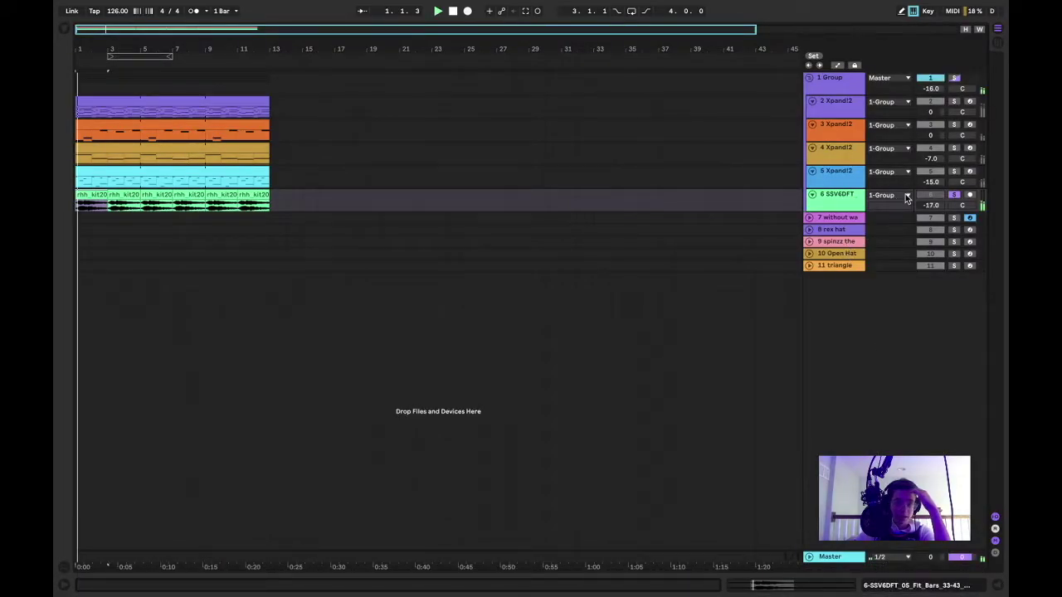
key("space")
Inspect the second green clip's warp and transpose settings, then hide the sample view and play the track from bar 3
double_click(131, 197)
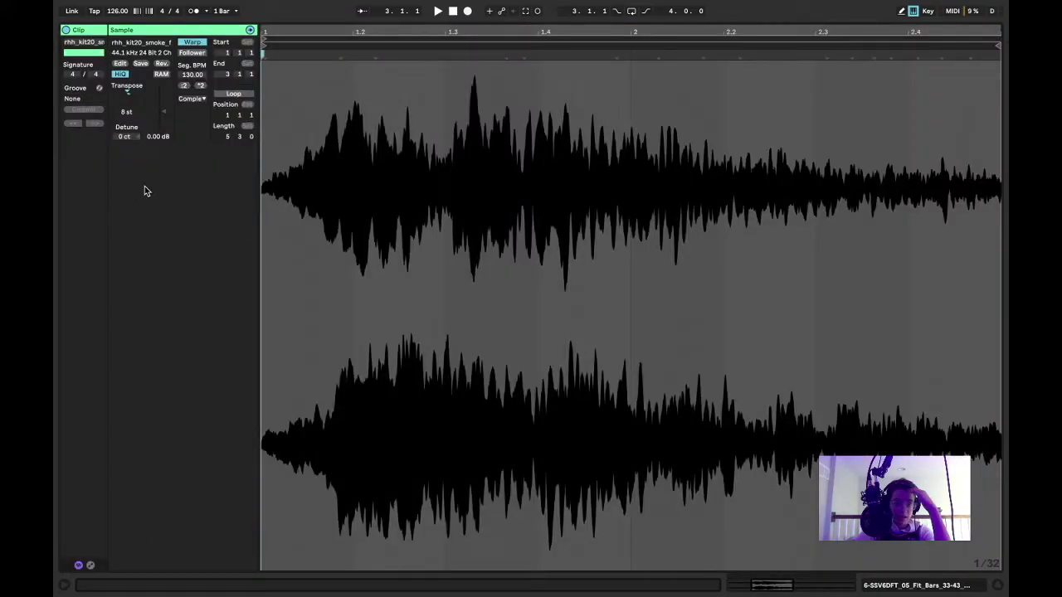
key("super+z")
key("super+shift+z")
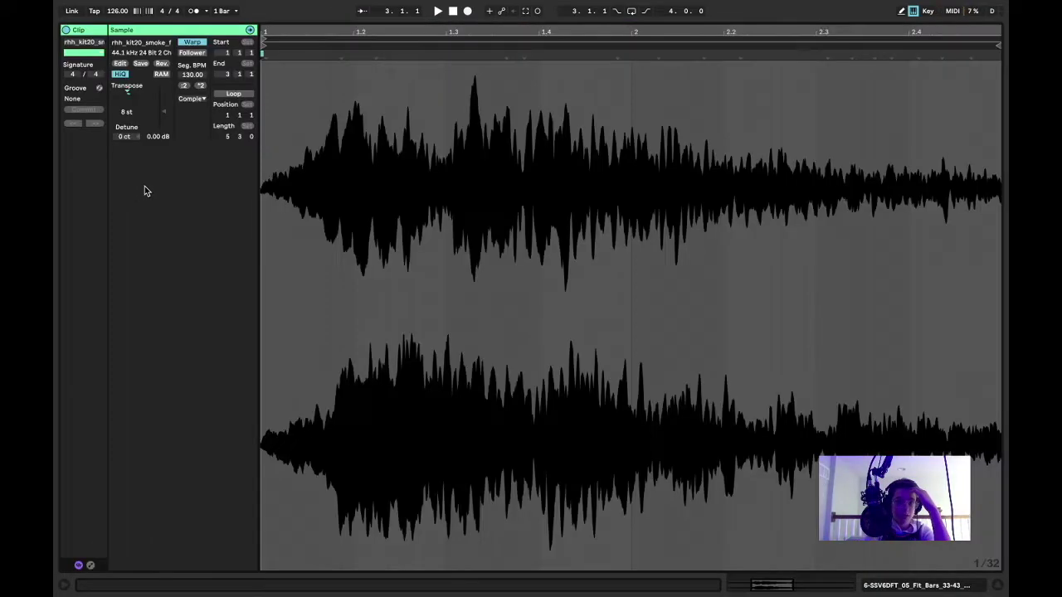
left_click(1002, 585)
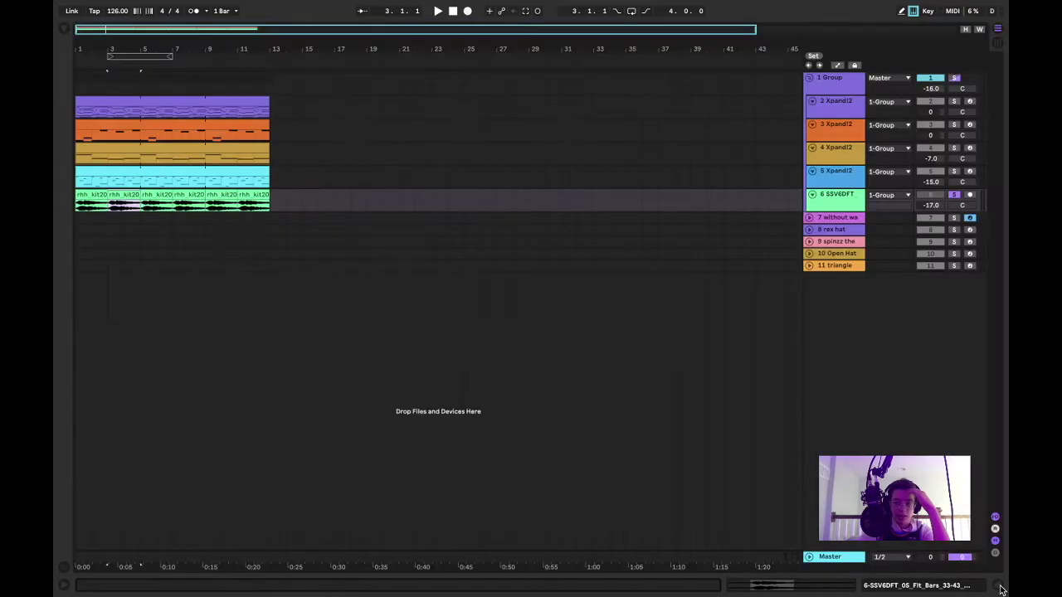
left_click(106, 208)
key("space")
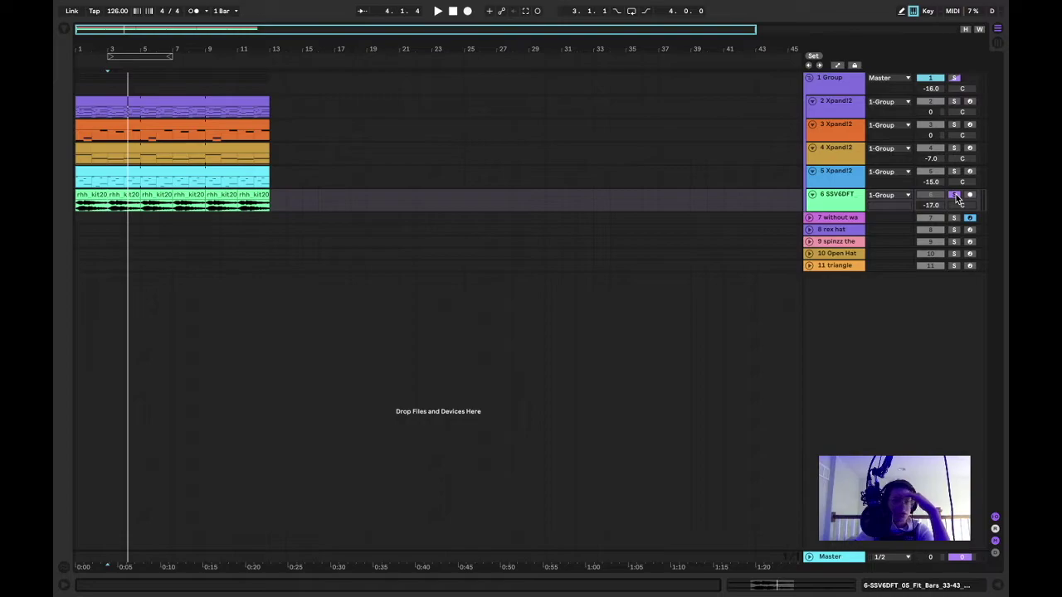
Unsolo and activate the green track, and play all five melodic tracks together from the beginning
left_click(79, 207)
key("space")
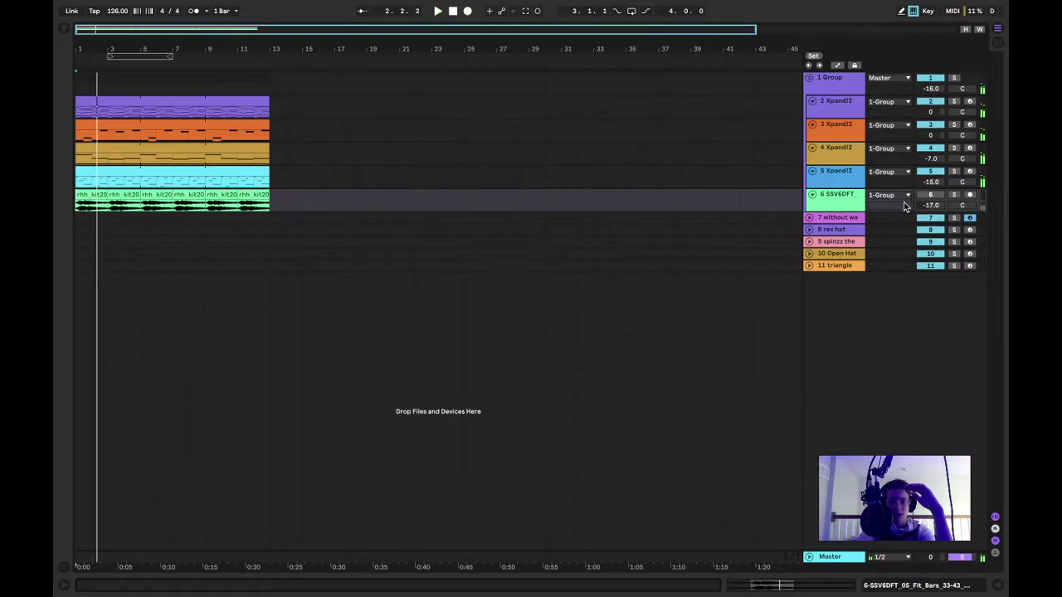
key("space")
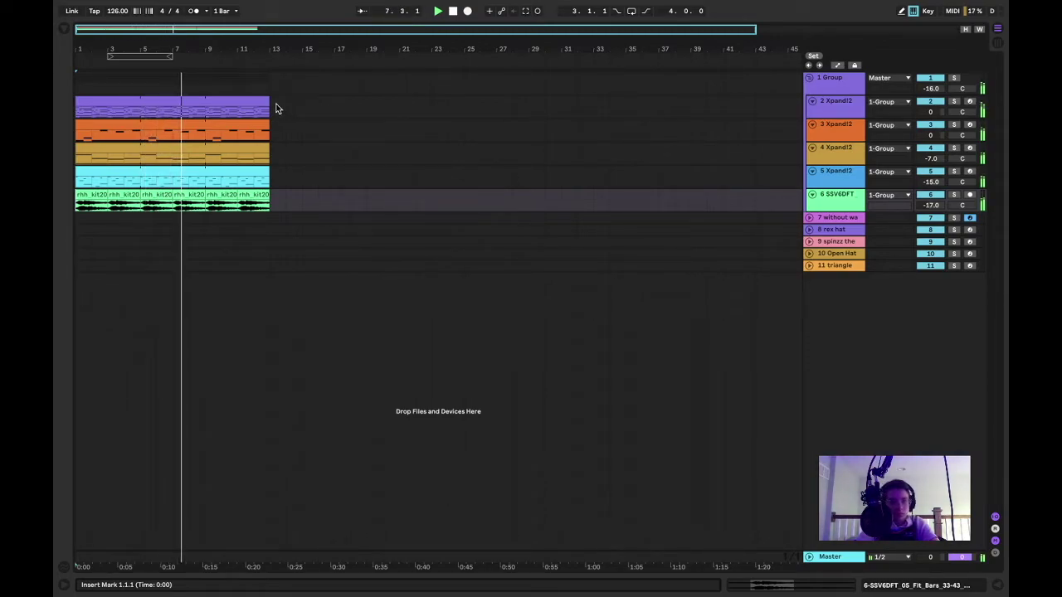
Extend the clips on all five grouped tracks to bar 17 and stop playback
left_click_drag(275, 107, 255, 205)
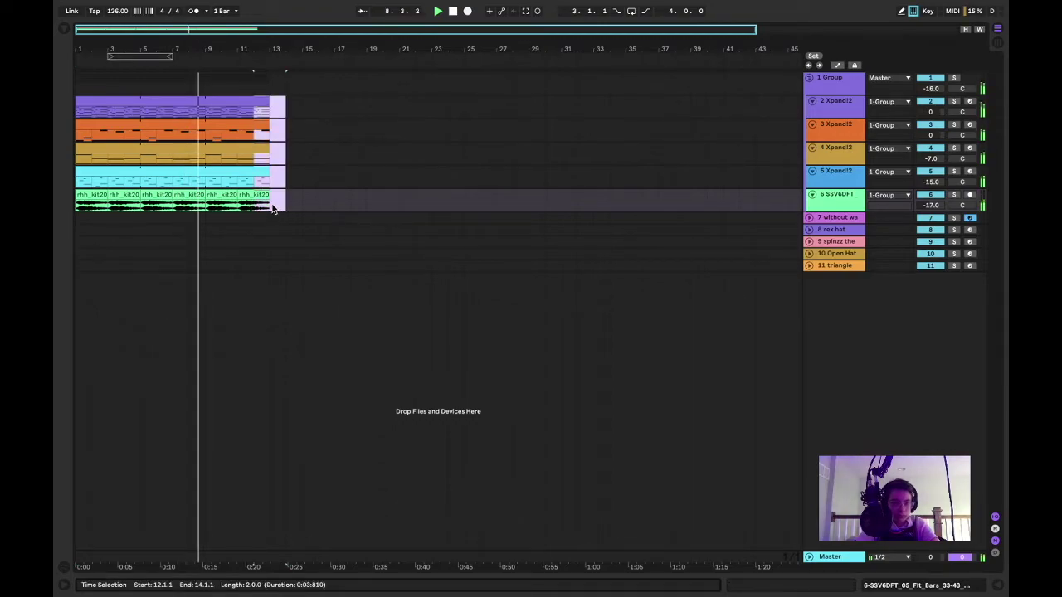
left_click(272, 208)
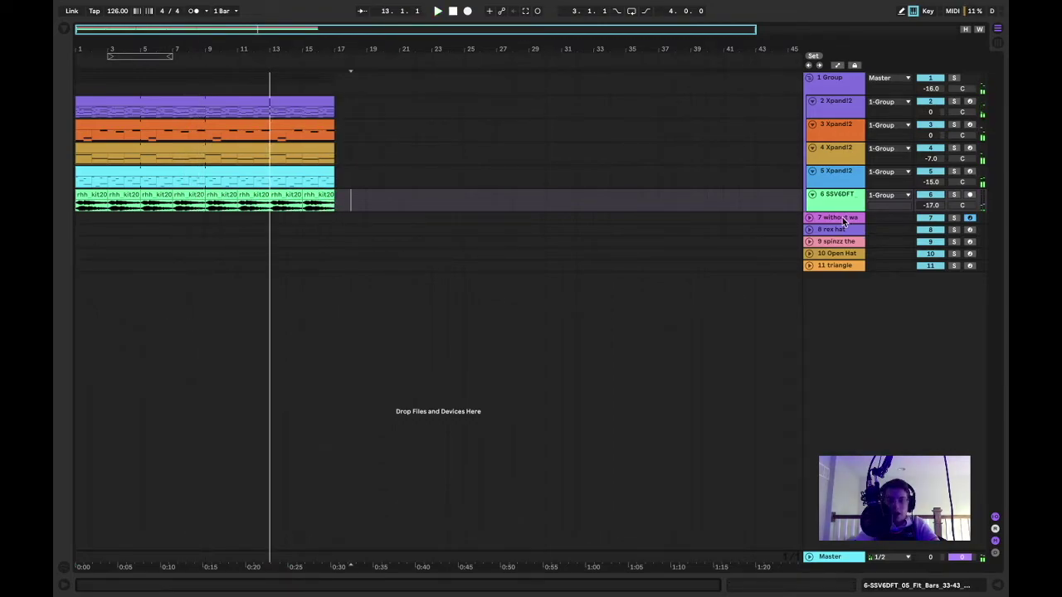
key("space")
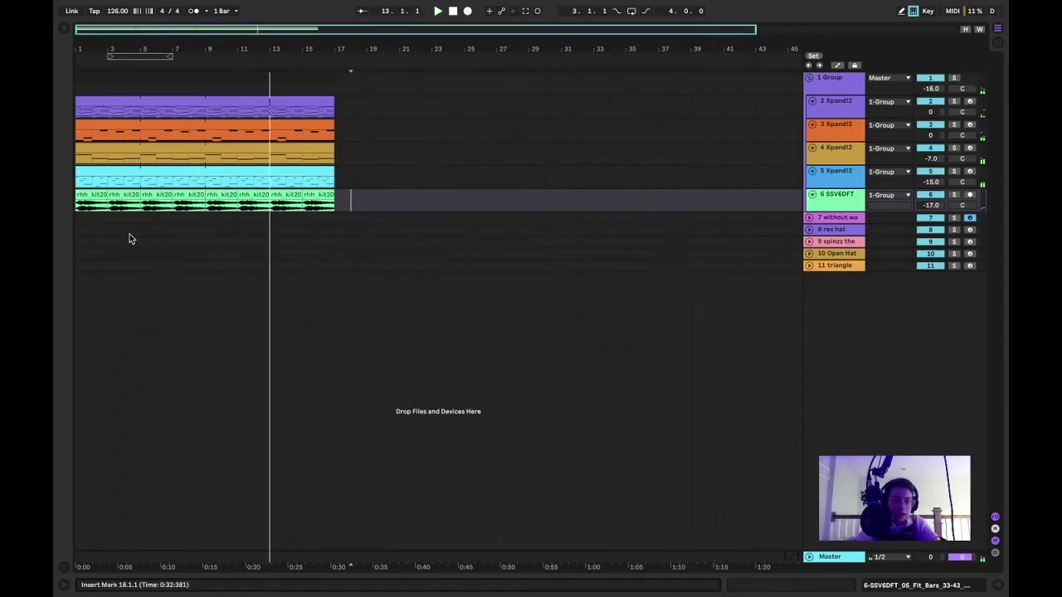
Unfold the "without warning" rim track, trigger its sample, and review its EQ Eight and Reverb devices
left_click(809, 220)
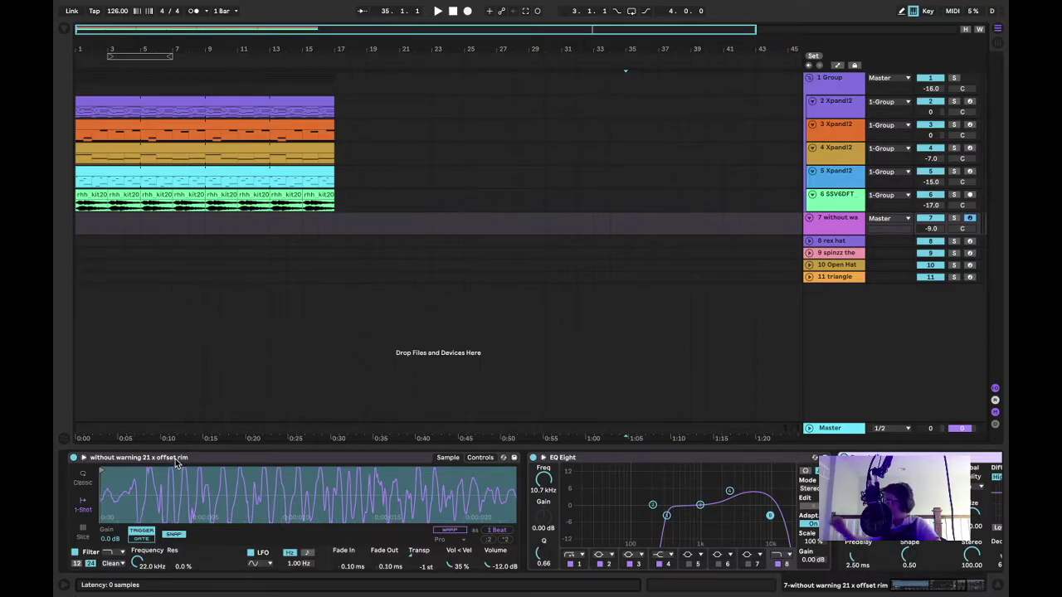
key("a")
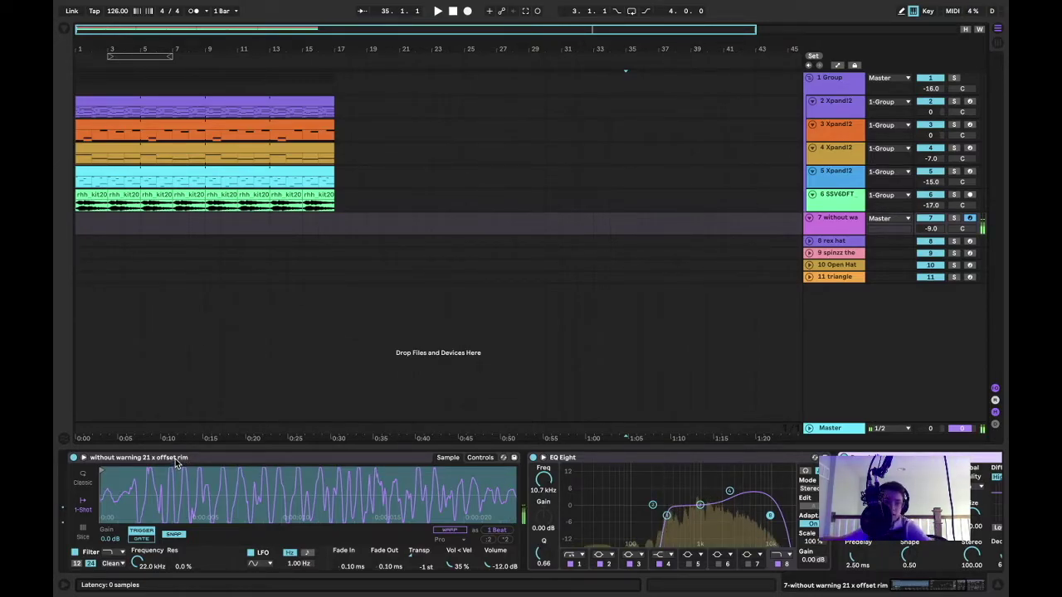
key("a")
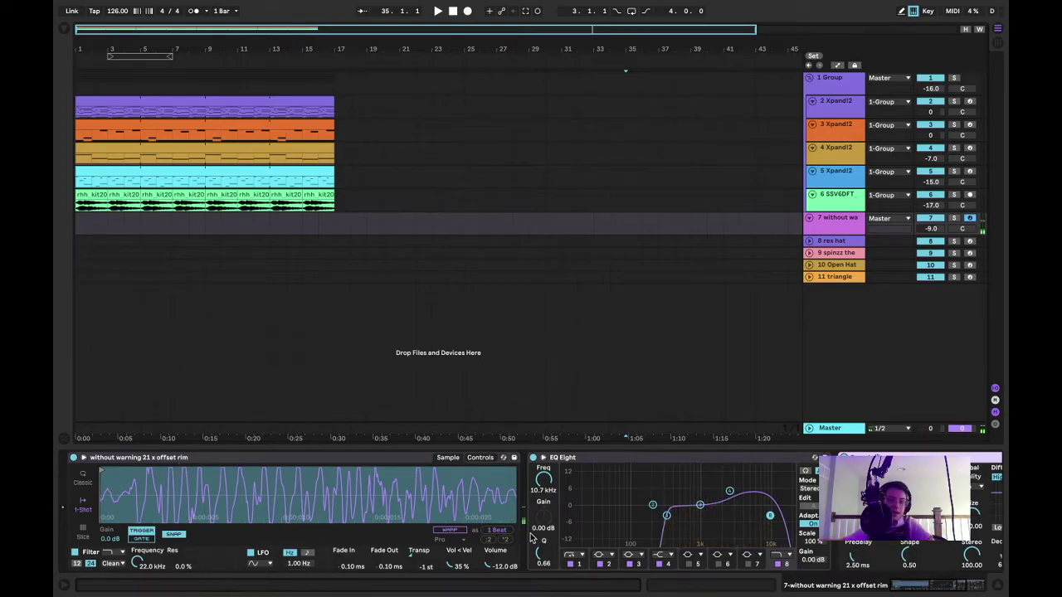
scroll(687, 508, "right", 5)
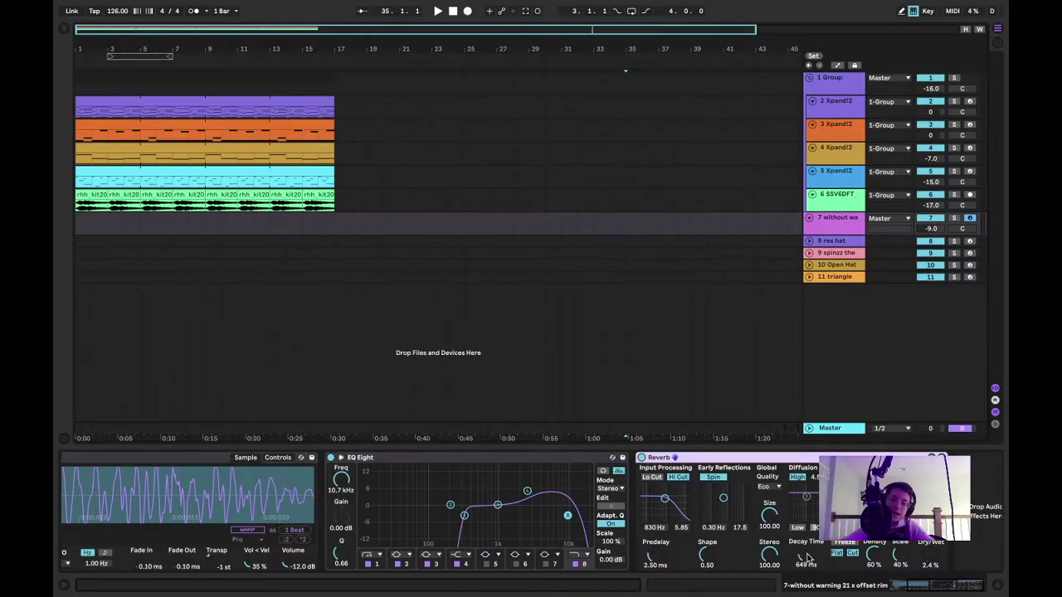
key("a")
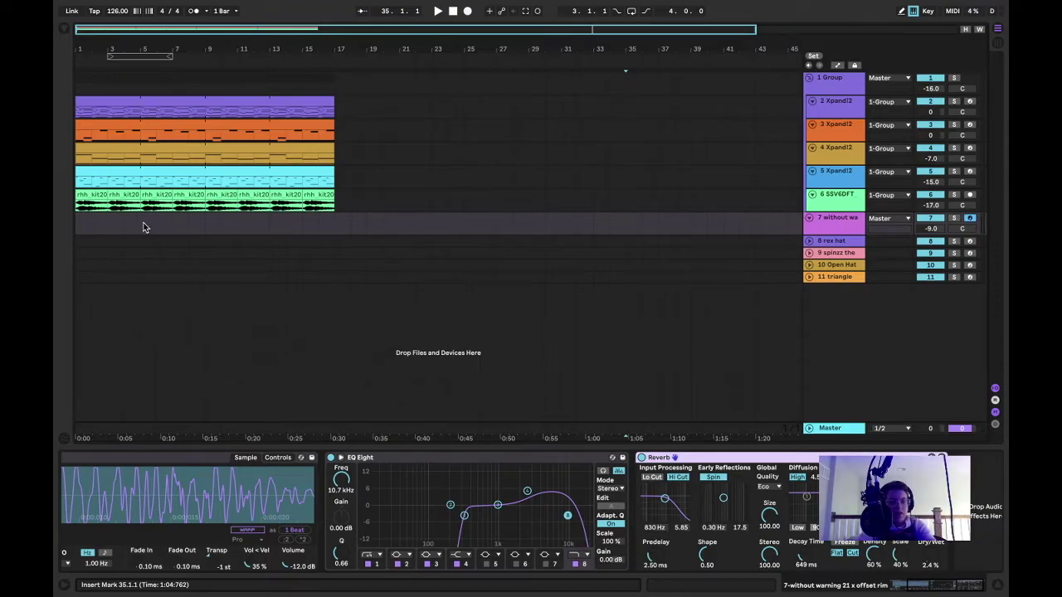
Insert a four-bar MIDI clip at bar 1 on the rim track and place C3 notes on beat 3 of each bar
left_click_drag(142, 228, 80, 225)
right_click(95, 227)
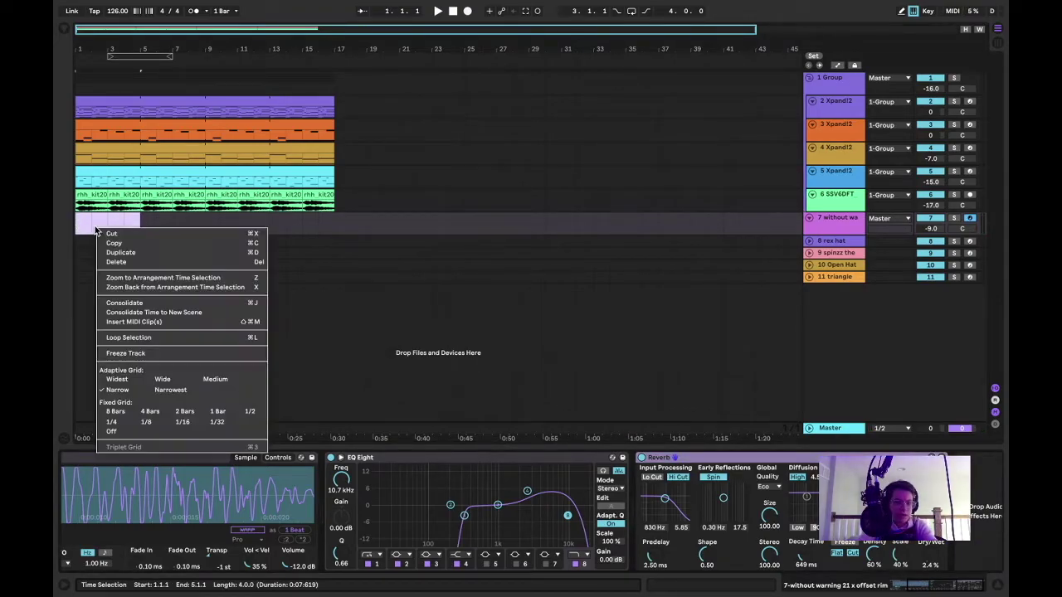
left_click(126, 324)
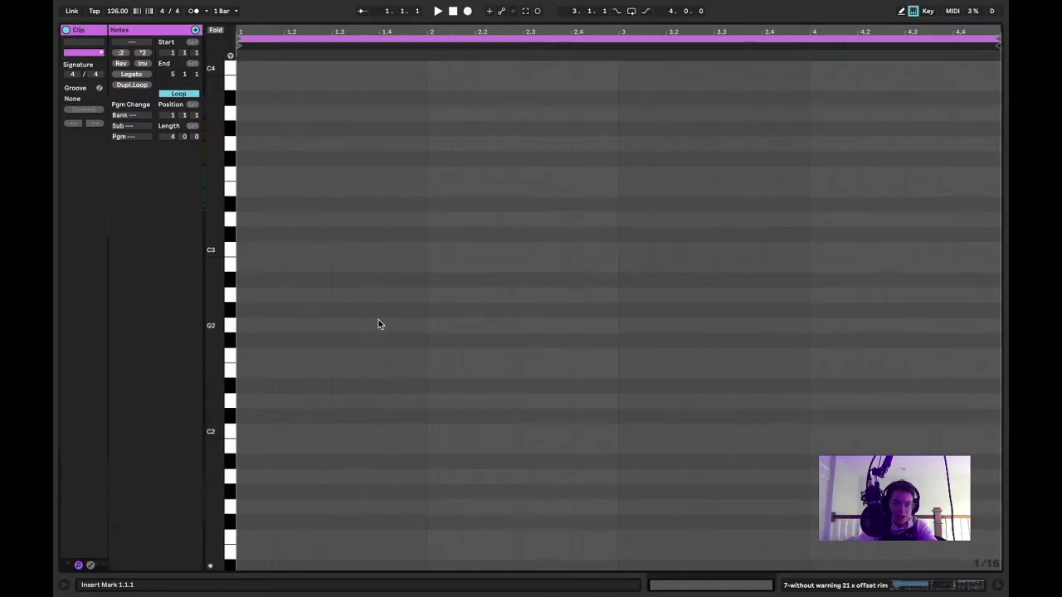
double_click(337, 250)
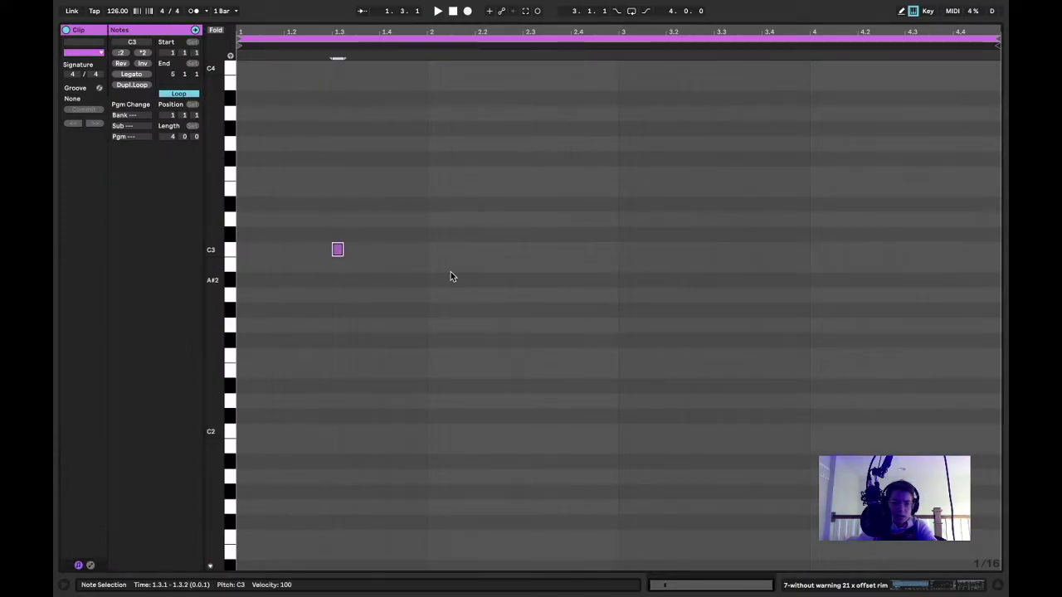
double_click(528, 251)
double_click(720, 251)
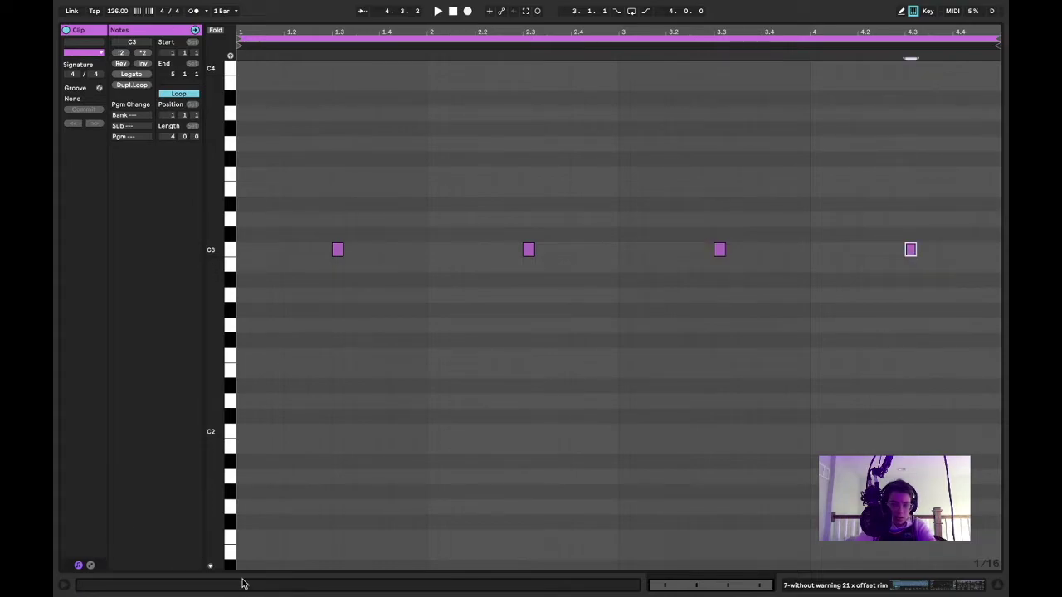
Show the velocity lane, raise all rim note velocities, and play the arrangement with the clip view hidden
left_click(214, 565)
key("ctrl+a")
left_click(463, 325)
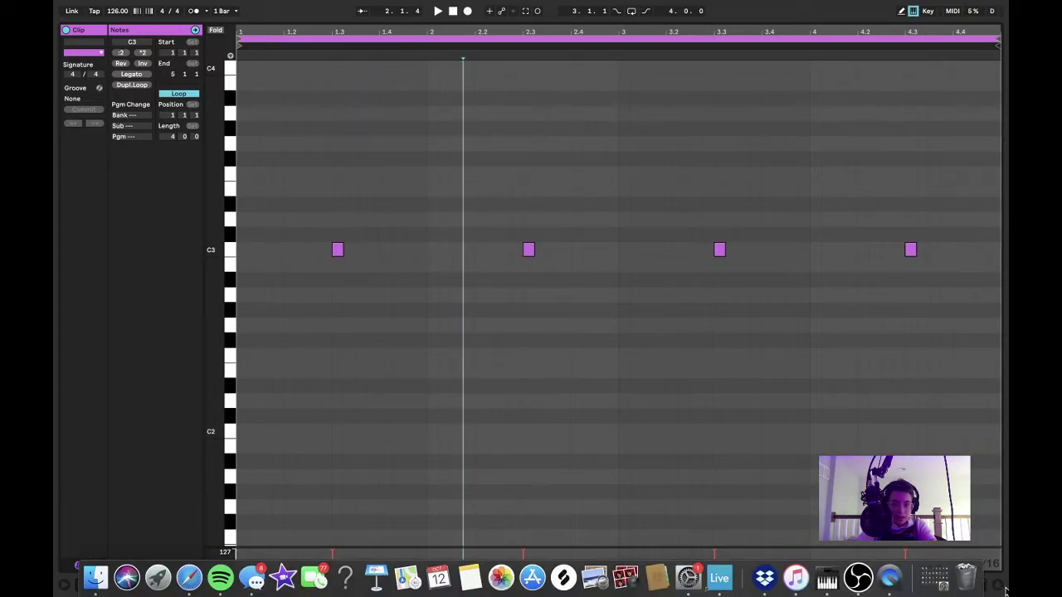
left_click(1001, 588)
key("space")
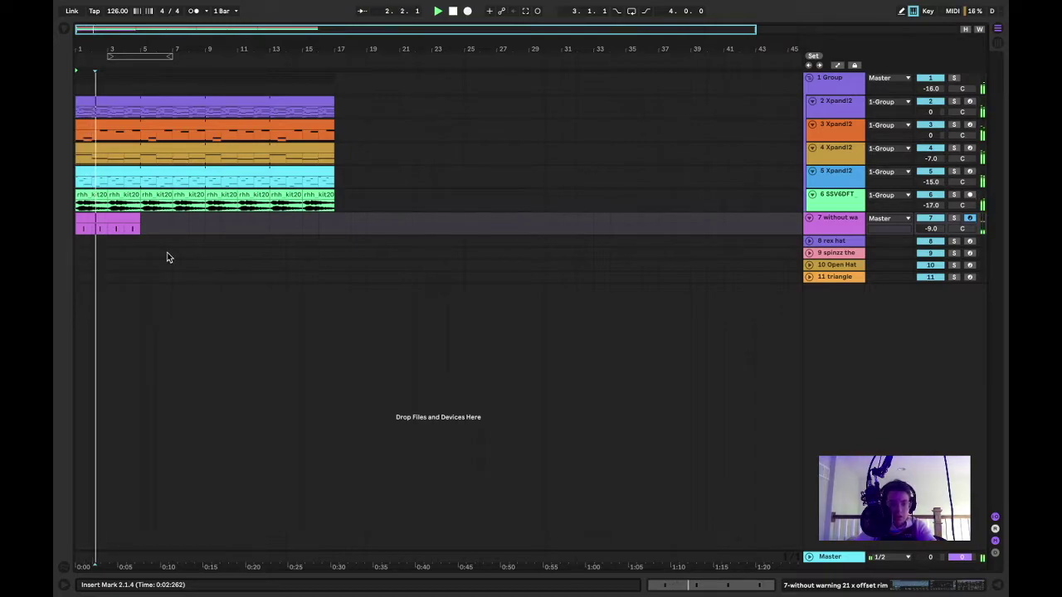
Unfold the rex hat track and insert a four-bar MIDI clip from bar 1 to bar 5
left_click(809, 241)
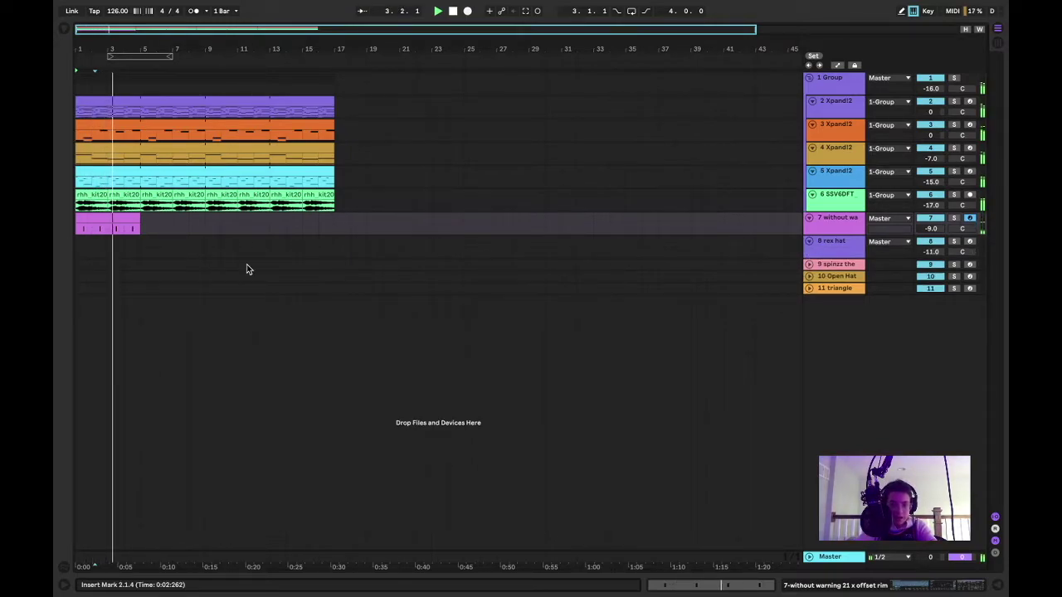
left_click_drag(140, 251, 57, 246)
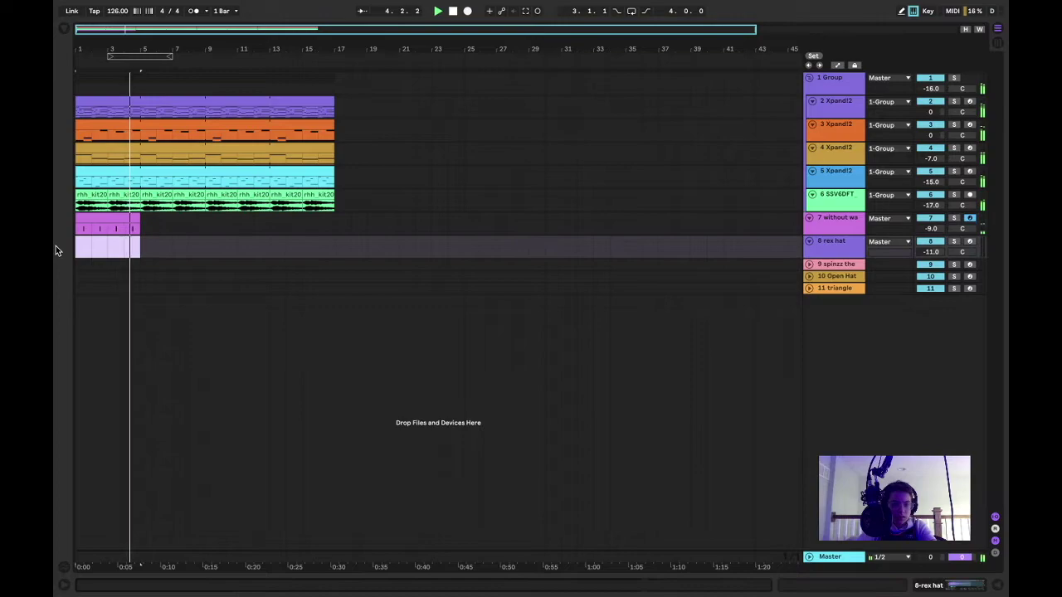
right_click(149, 253)
left_click(171, 338)
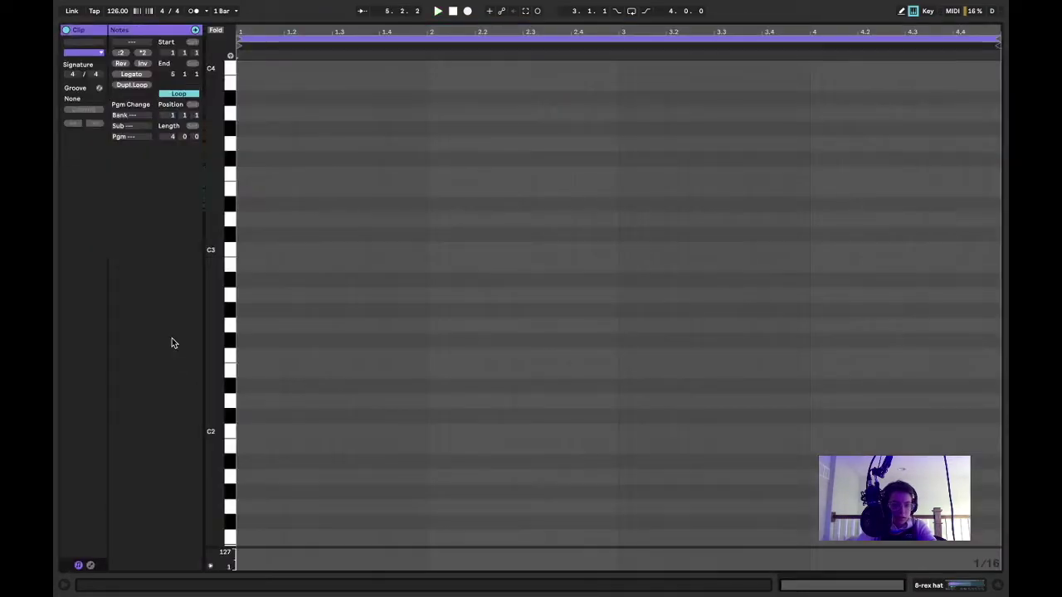
Fill the hat clip with 1/16-long C3 notes on every eighth note across all four bars and play it
scroll(241, 274, "up", 1)
double_click(241, 273)
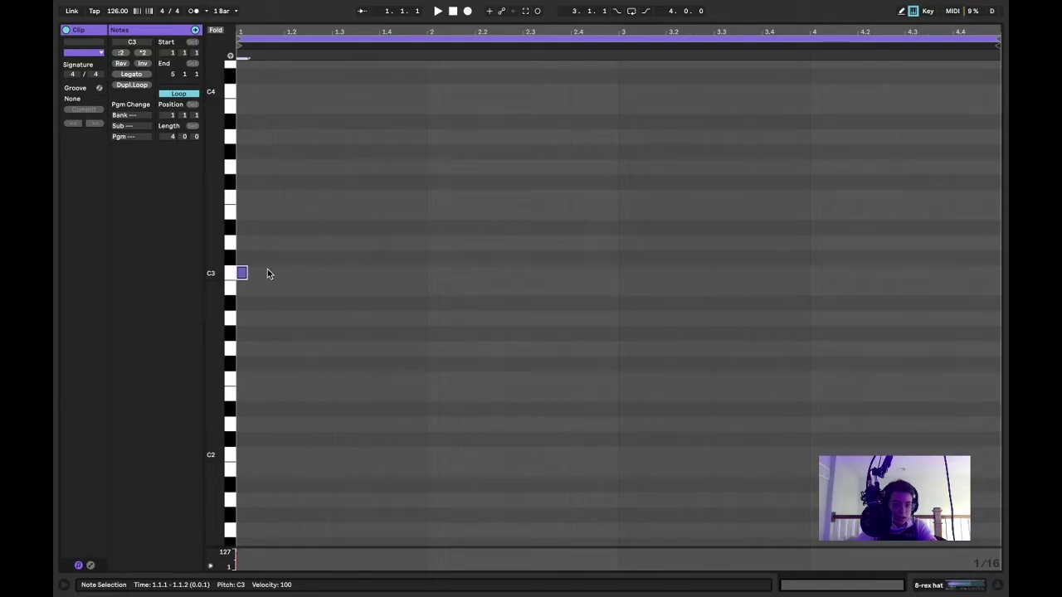
left_click_drag(239, 261, 283, 279)
key("ctrl+d")
key("ctrl+d")
key("ctrl+d")
key("ctrl+d")
key("ctrl+d")
key("ctrl+d")
key("ctrl+d")
key("ctrl+d")
key("ctrl+d")
key("ctrl+d")
key("ctrl+d")
key("ctrl+d")
key("ctrl+d")
key("ctrl+d")
key("ctrl+d")
key("space")
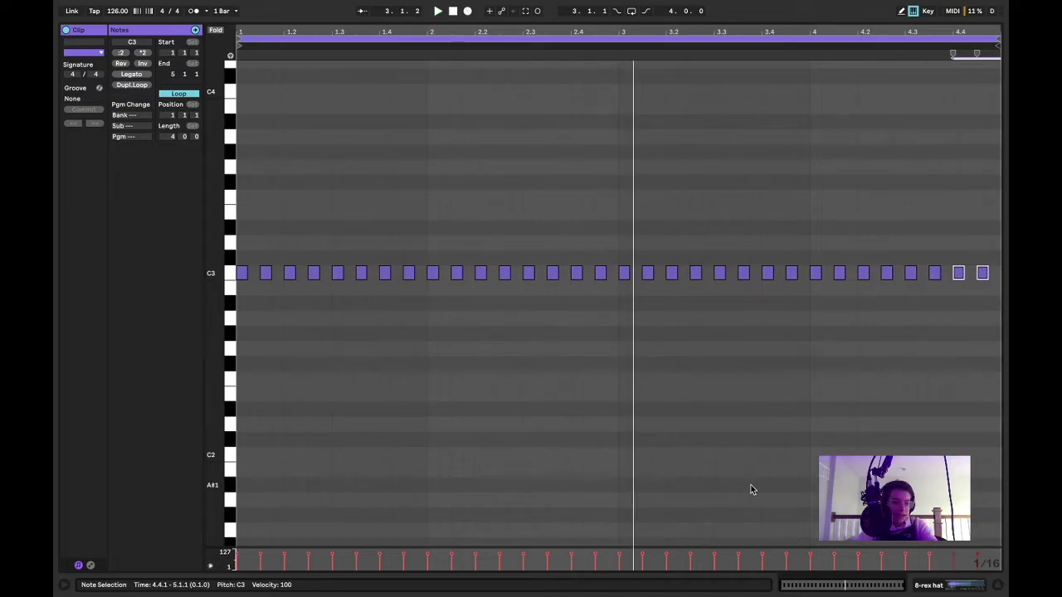
Stop playback and raise the velocity of all hat notes to 127
key("space")
key("ctrl+a")
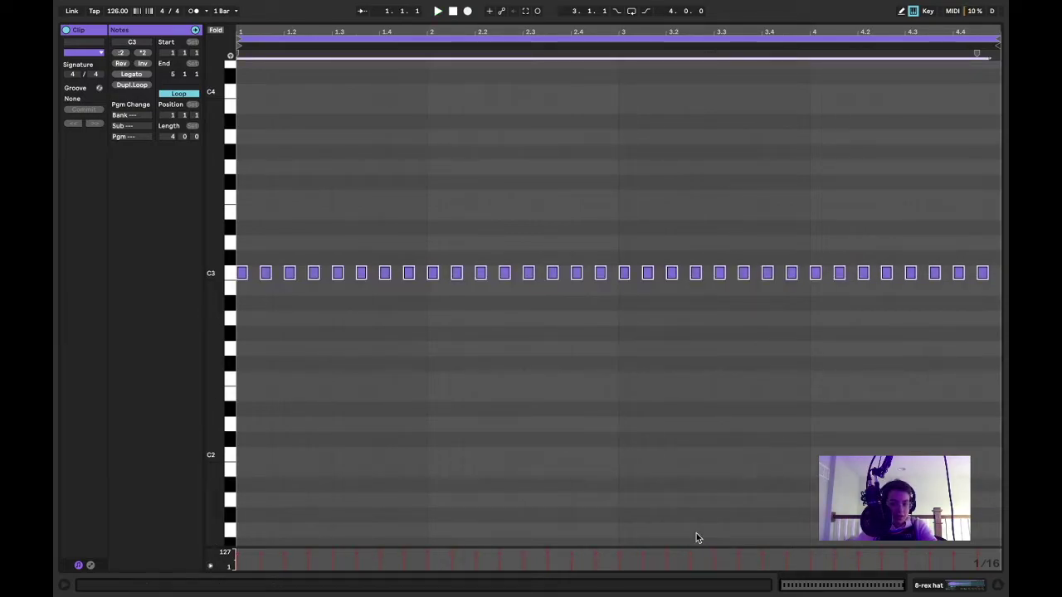
left_click(499, 440)
scroll(280, 287, "left", 2)
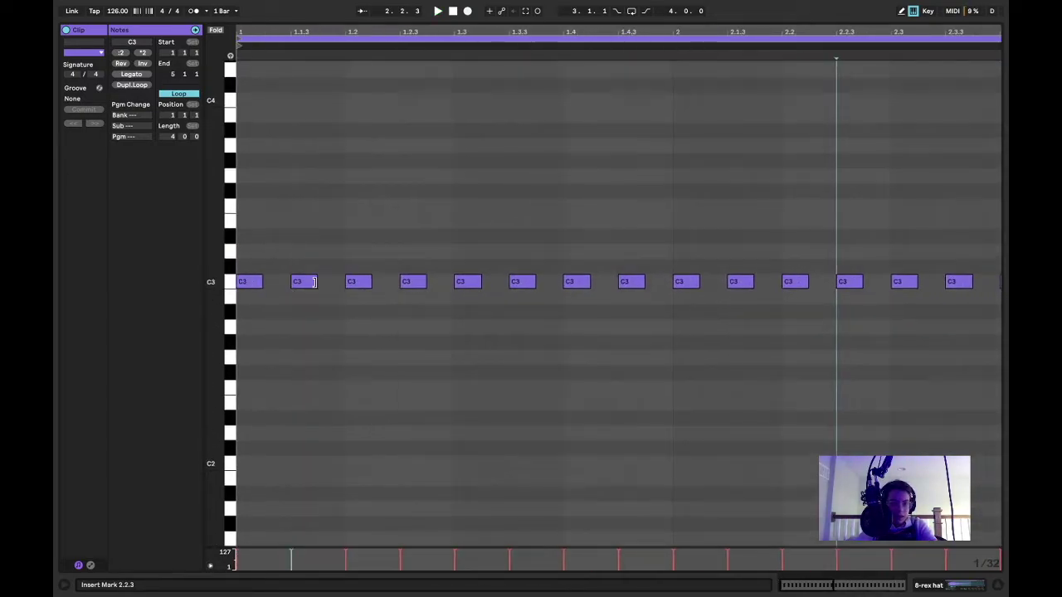
Shorten the hat note at 1.2 and duplicate it into a fast three-note C3 roll on the 1/32 triplet grid
left_click(356, 282)
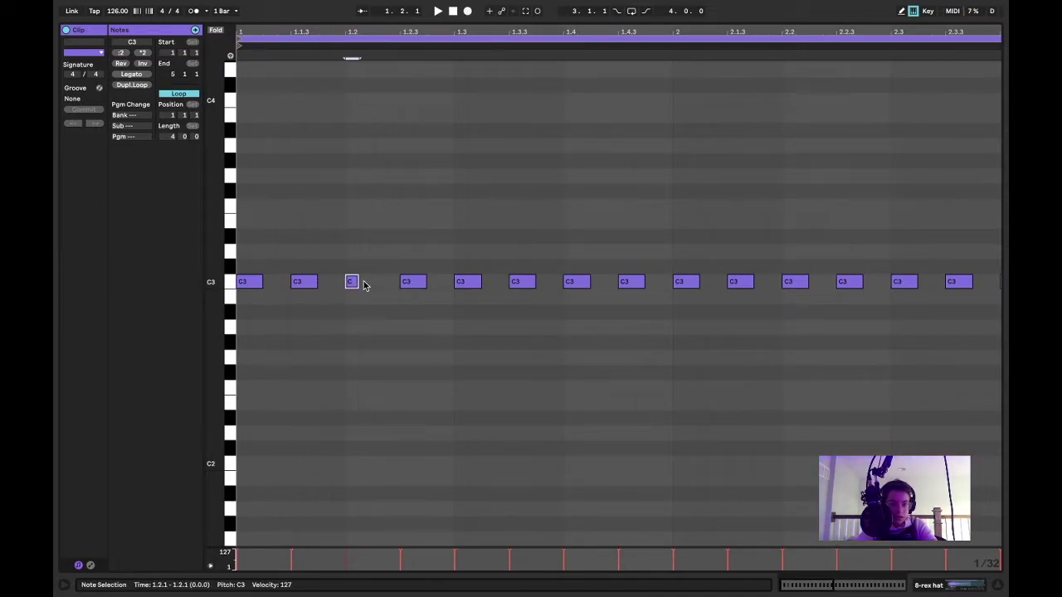
scroll(355, 283, "up", 2)
left_click_drag(359, 282, 348, 282)
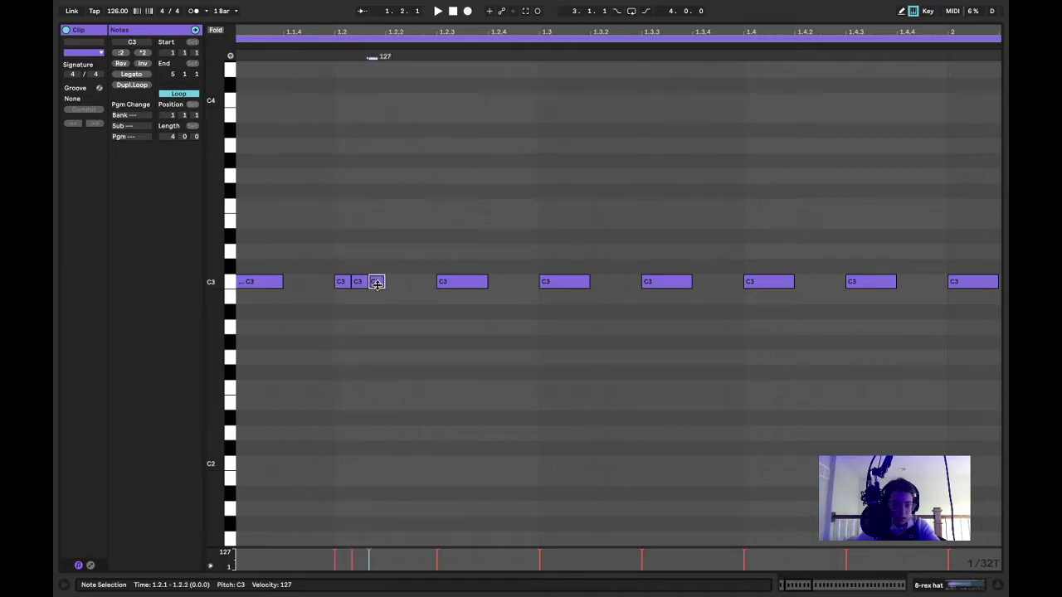
scroll(376, 284, "down", 2)
Transpose the roll at 1.2 and the hats at 1.2.3 and 1.3 down to A#2
left_click_drag(296, 266, 345, 299)
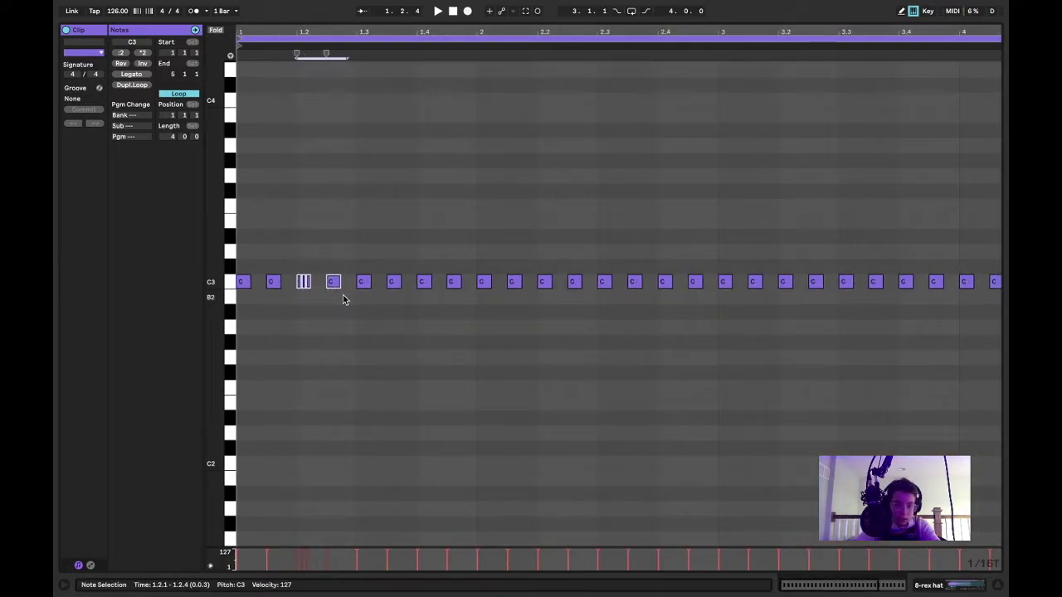
key("Down")
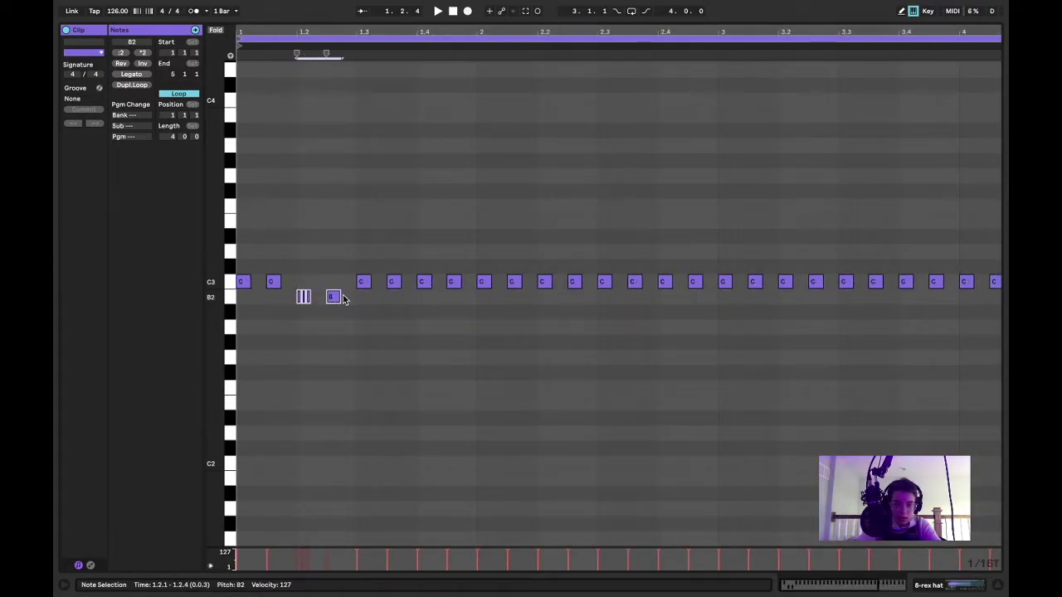
key("Down")
left_click_drag(364, 284, 365, 314)
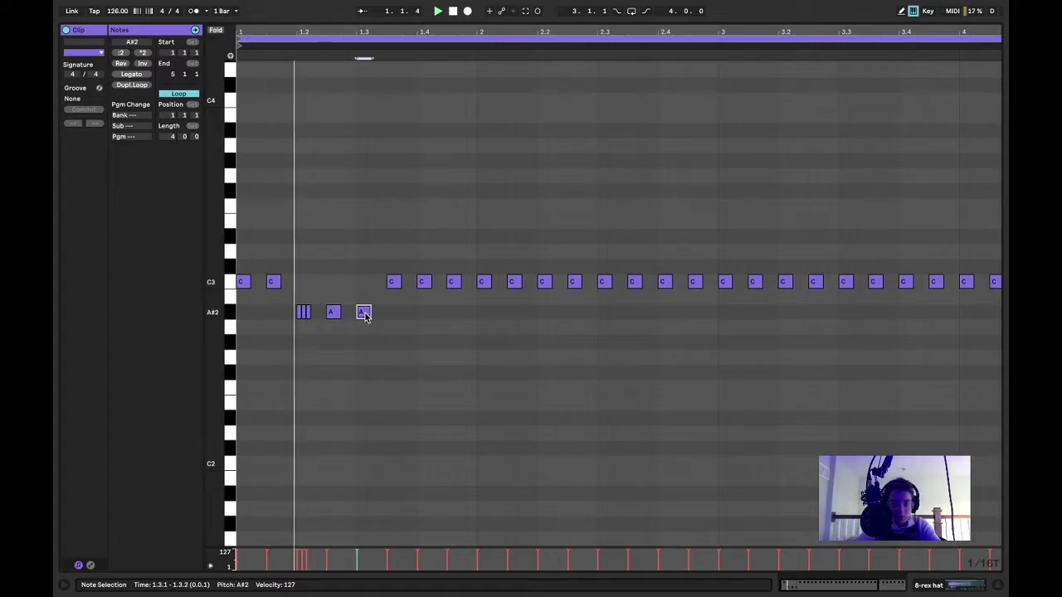
Turn the hat at 1.3 into a three-note A#2 roll, audition it, and lower the following hat at 1.3.3 to A#2
key("space")
scroll(358, 321, "up", 3)
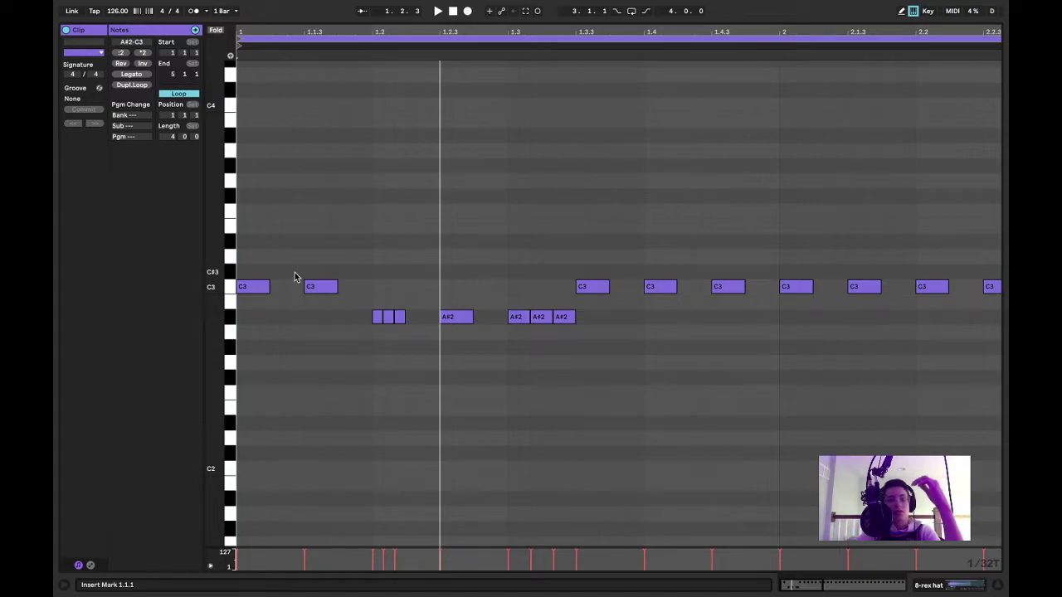
left_click_drag(512, 301, 566, 334)
left_click(499, 284)
key("space")
scroll(533, 338, "down", 3)
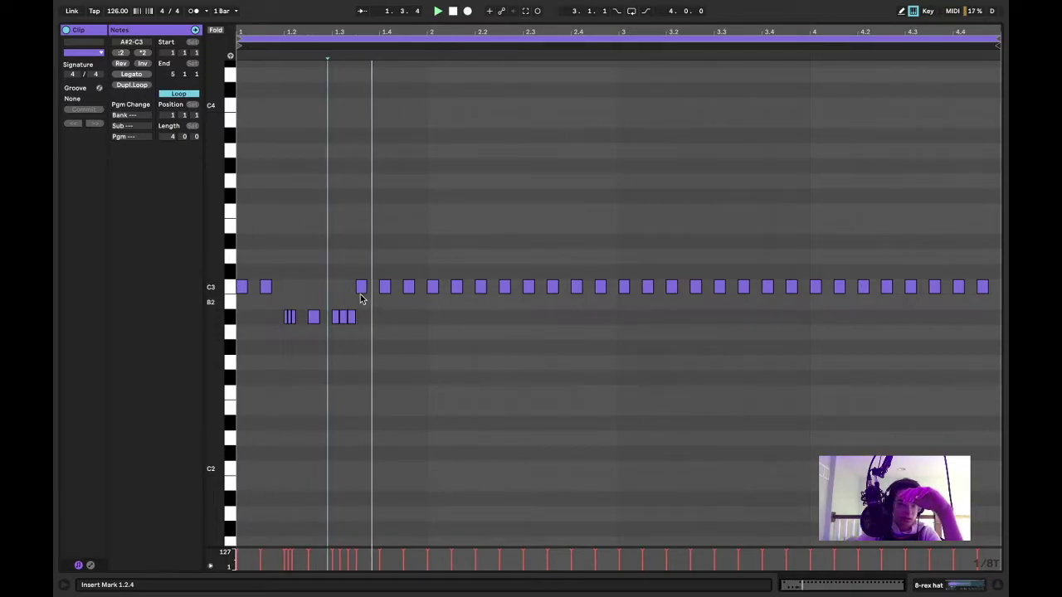
left_click_drag(360, 287, 364, 321)
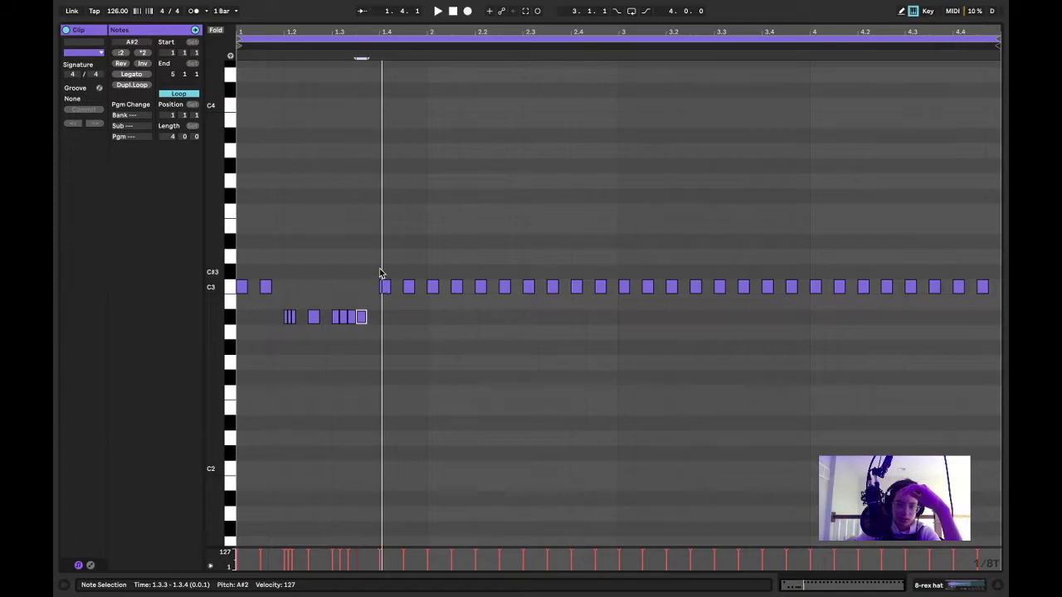
Copy the three-note A#2 roll from 1.3 to 1.4 and delete the C3 hat at 1.4
scroll(380, 274, "up", 2)
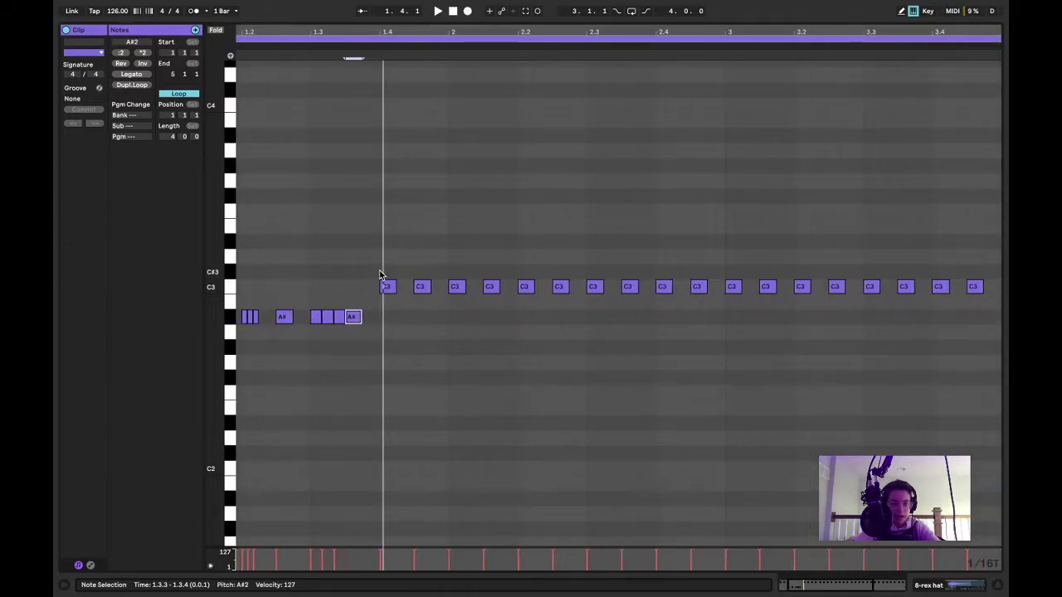
left_click_drag(316, 296, 335, 328)
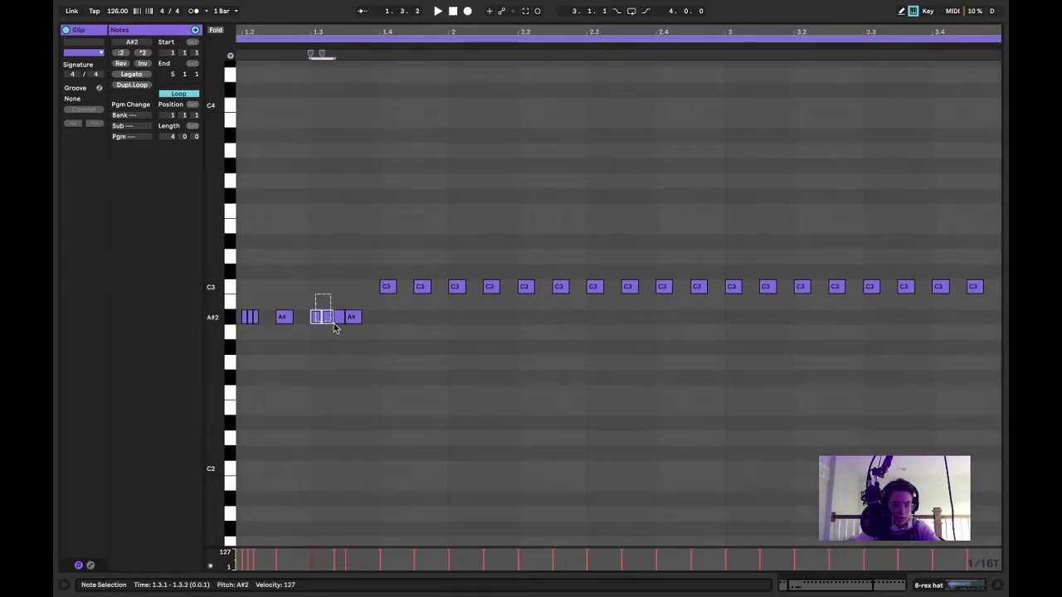
left_click(383, 264)
key("ctrl+v")
left_click(387, 287)
key("Delete")
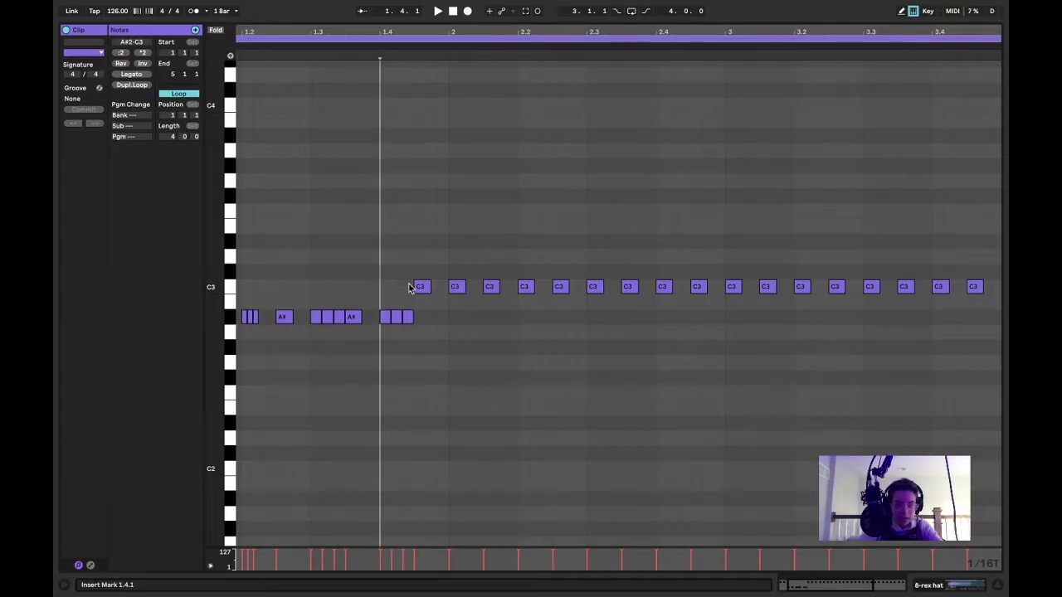
Reshape the 1.4 roll into a seven-note run descending from C3 to F#2 at 2.1, delete the overlapping C3 hats, and play it
left_click(417, 287)
key("Delete")
mouse_move(386, 321)
left_mouse_down()
mouse_move(386, 290)
mouse_move(398, 304)
left_mouse_up()
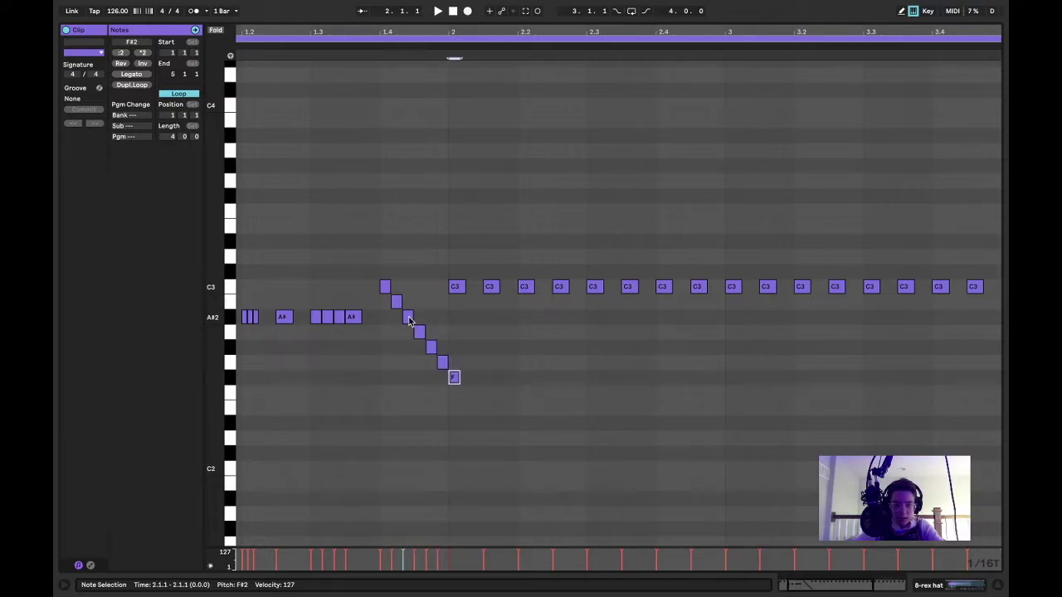
key("Delete")
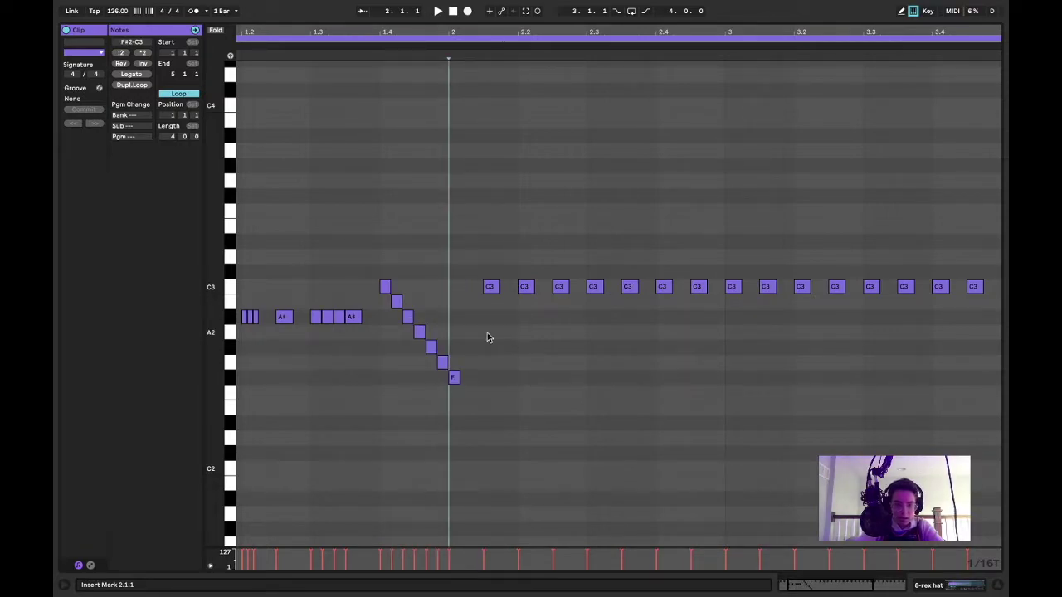
scroll(310, 322, "left", 3)
key("space")
scroll(310, 323, "down", 3)
Lower the hat at 2.1.3 to G#2 and turn the one at 2.2 into a fast three-note A#2 roll
left_click_drag(460, 296, 458, 356)
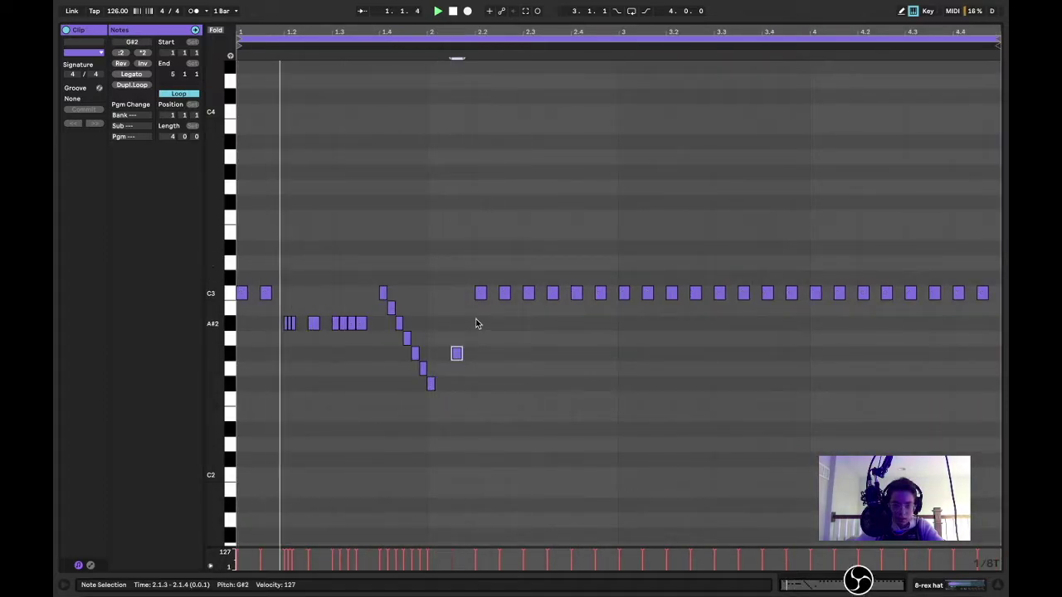
scroll(484, 301, "up", 3)
left_click_drag(483, 296, 477, 323)
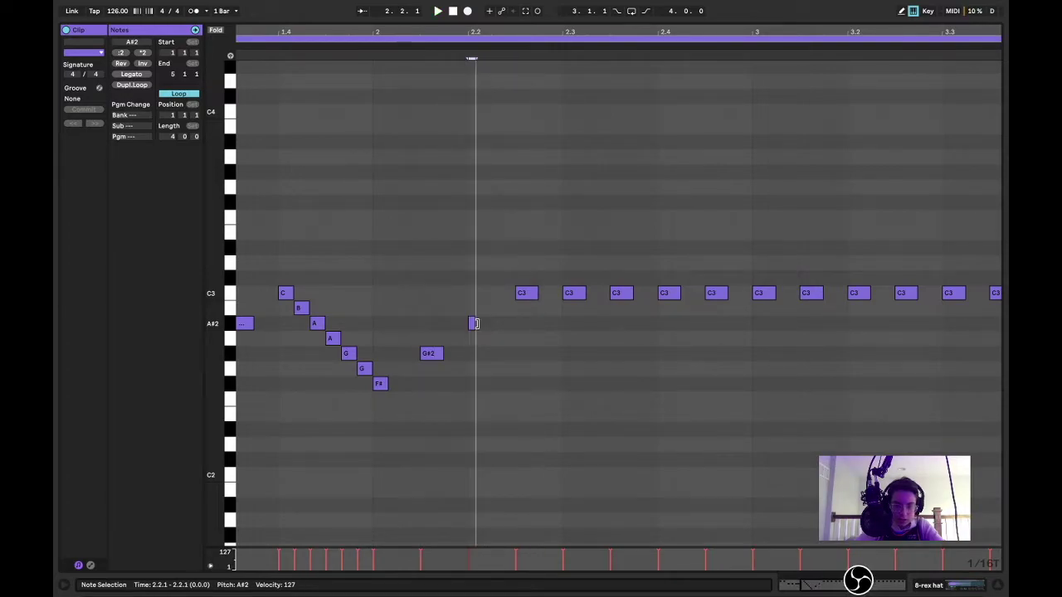
scroll(481, 326, "up", 4)
key("super+d")
key("super+d")
scroll(480, 325, "down", 5)
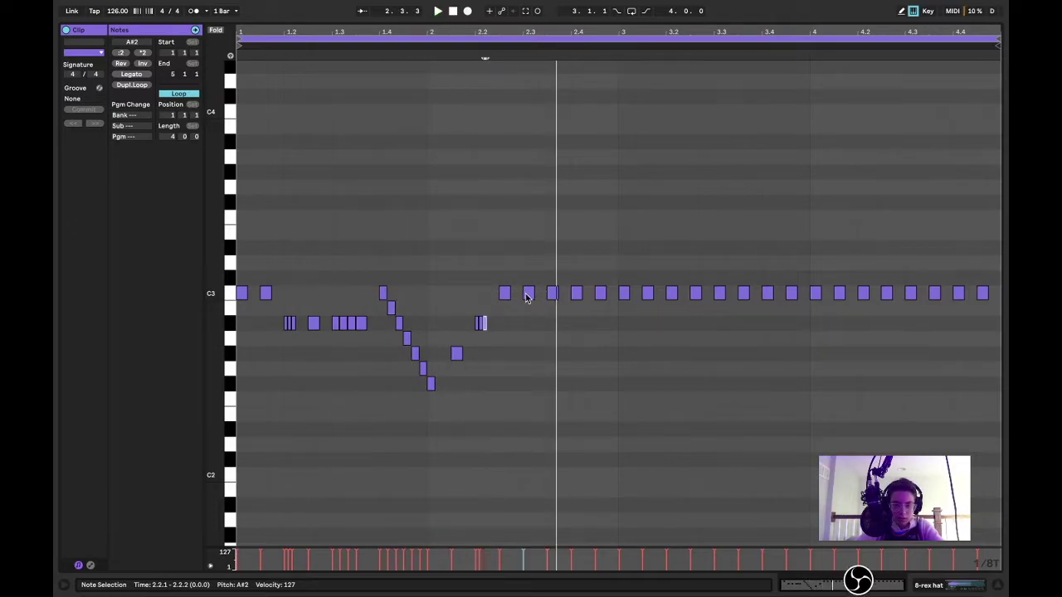
Lower the hats at 2.2.3 to B2 and 2.3 to A#2, and replace the two from 2.4 with a three-note A#2 triplet
left_click_drag(504, 296, 531, 328)
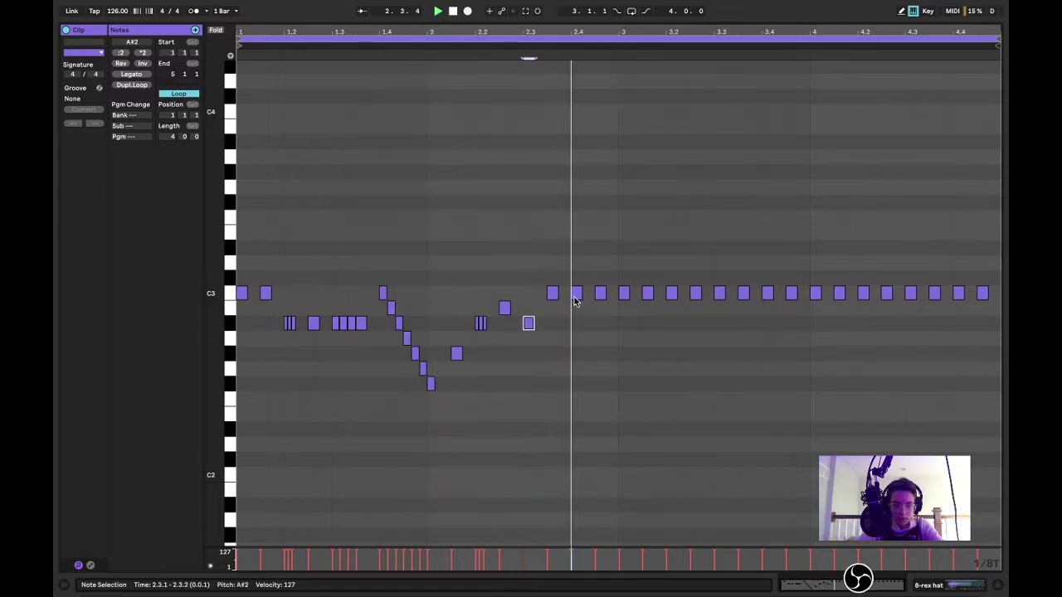
left_click_drag(566, 284, 608, 317)
key("Delete")
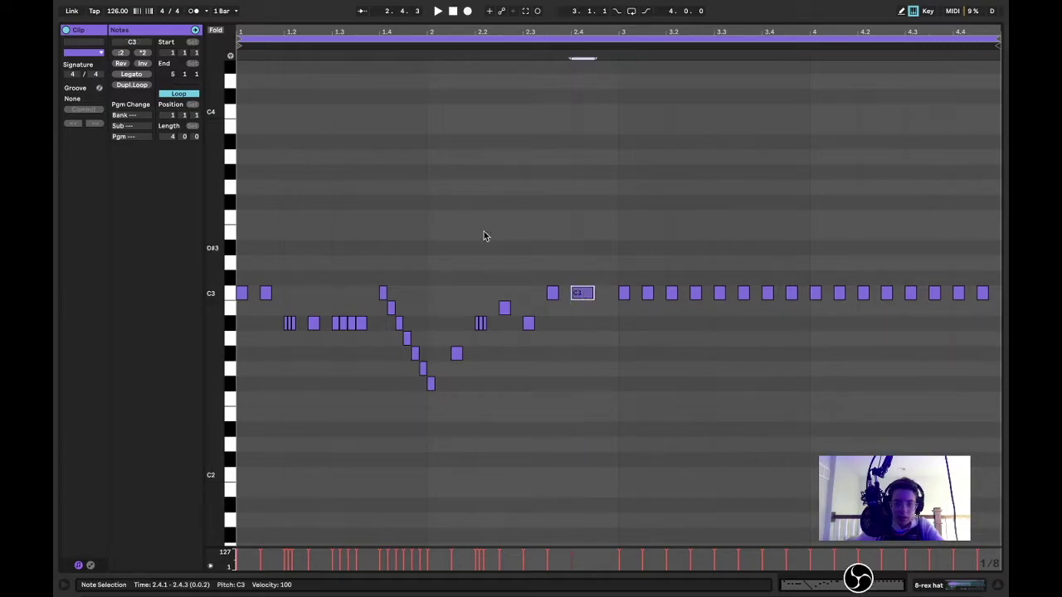
left_click_drag(580, 301, 612, 306)
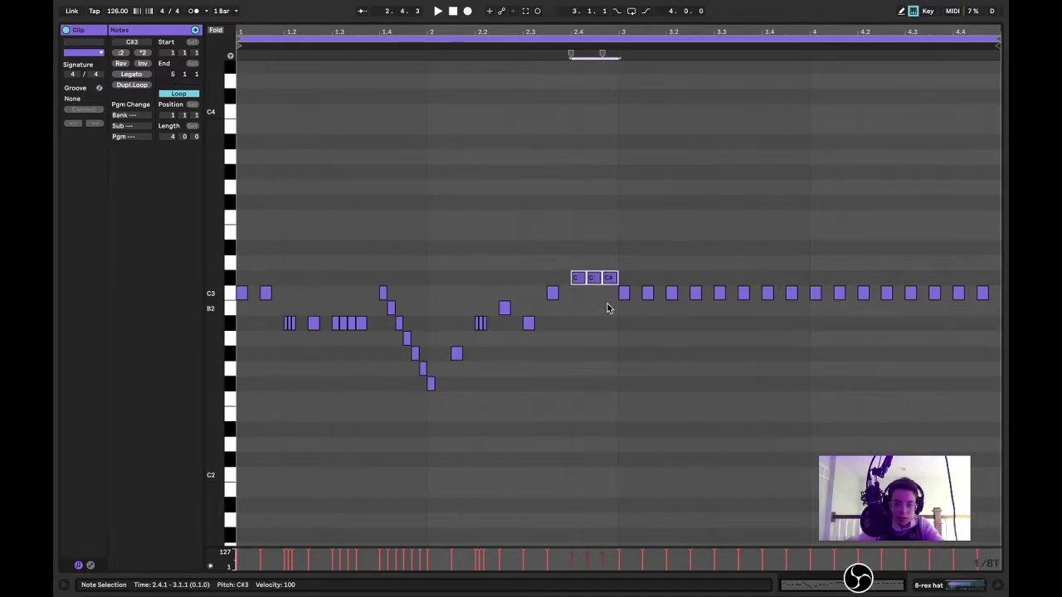
key("Down")
key("Down")
Adjust the velocity of all hat notes together, then repeat the pattern from bars 1–2 over bars 3–4
key("ctrl+a")
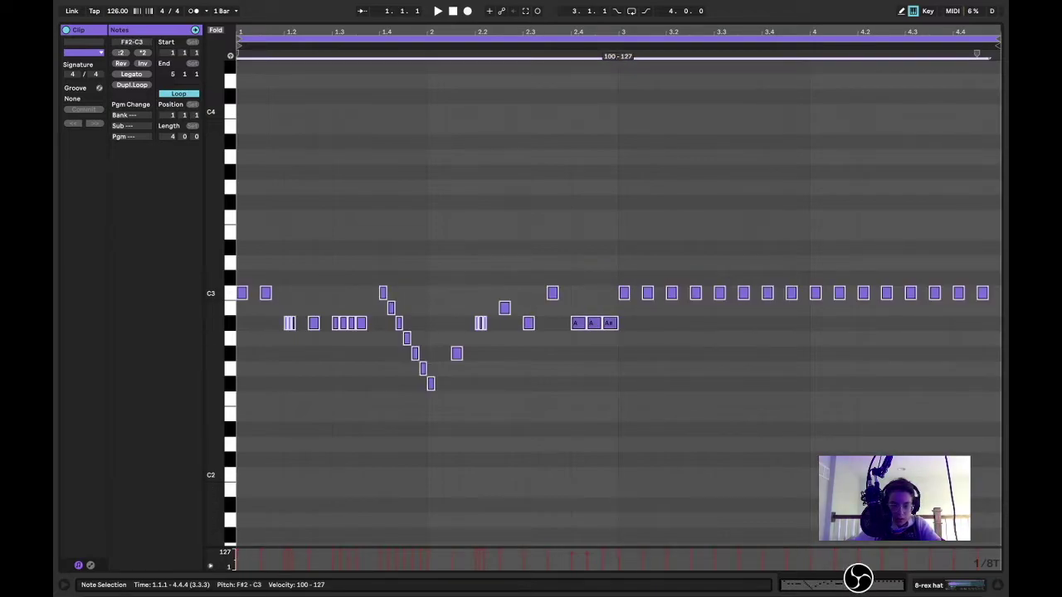
left_click(650, 504)
key("space")
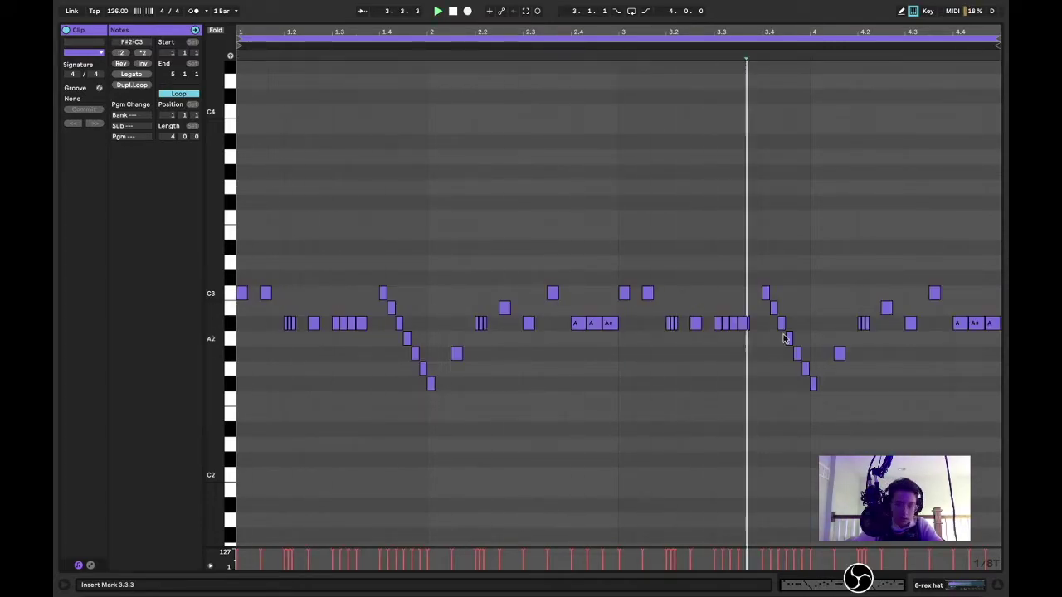
Rework the hats in bars 3–4, placing a descending run from C3 to F2 at 4.2 and extending every hat to the next note
left_click(828, 506)
key("ctrl+z")
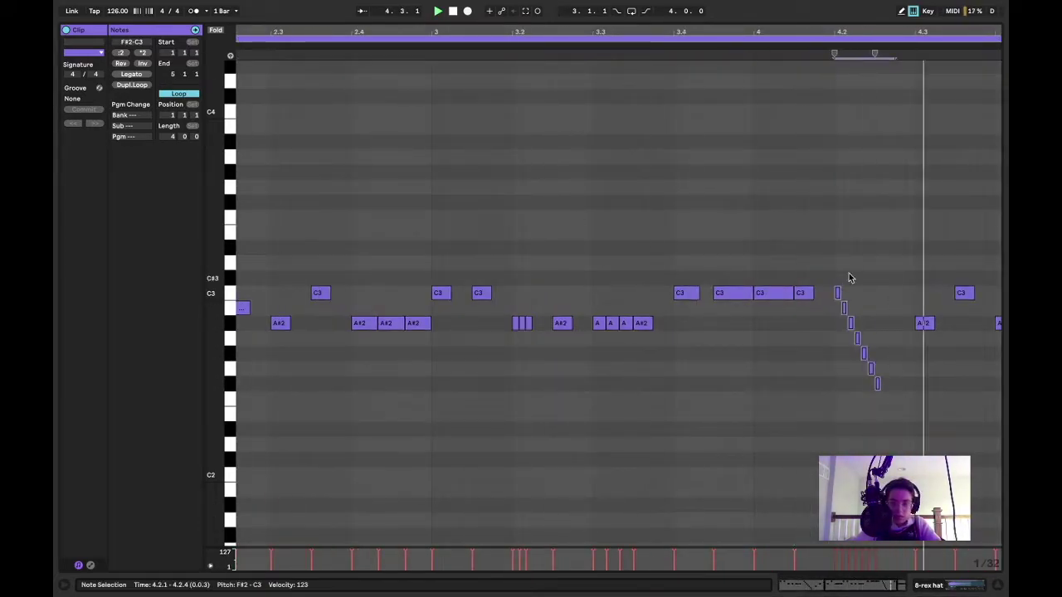
left_click(608, 208)
scroll(786, 305, "up", 3)
left_click_drag(787, 308, 810, 308)
scroll(819, 308, "down", 3)
key("ctrl+a")
left_click(772, 304)
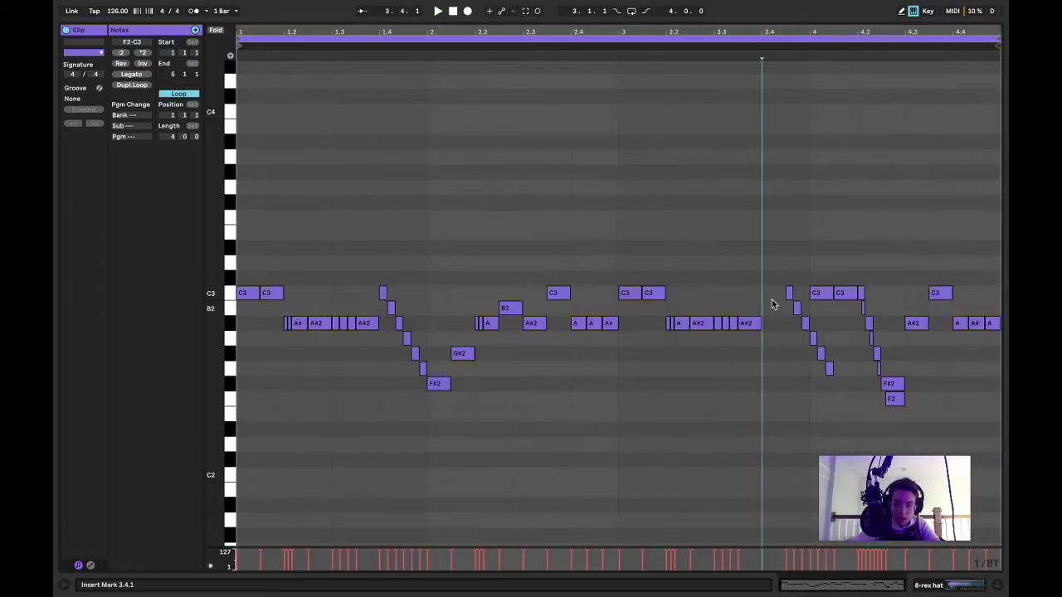
Replace the descending run that starts at 3.4.3 with a six-note A#2 sixteenth-triplet roll filling 3.4
scroll(772, 309, "up", 3)
double_click(763, 324)
double_click(777, 323)
double_click(792, 324)
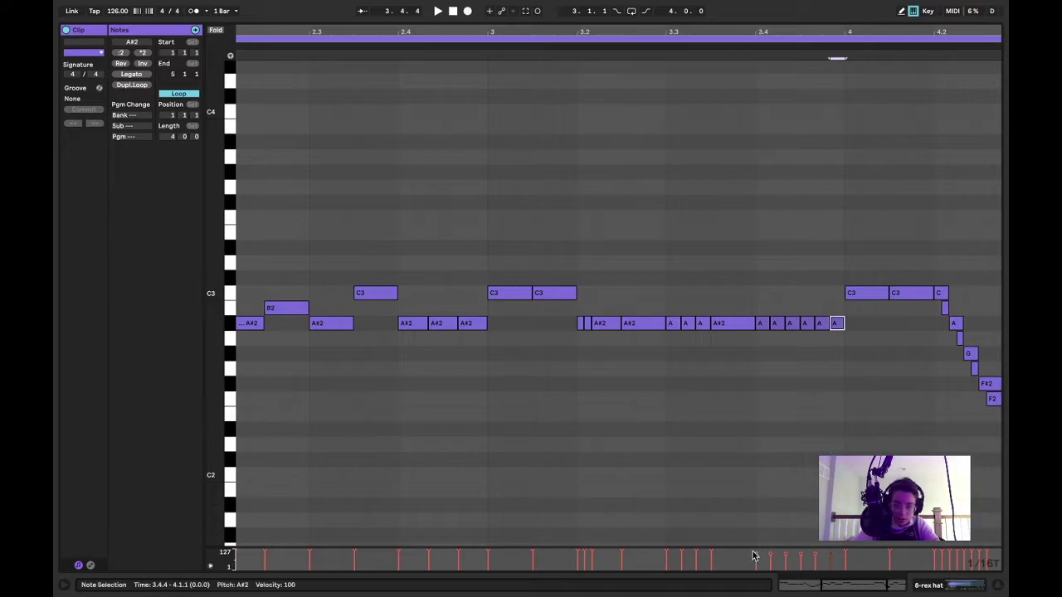
Shape the velocities of the six-note roll at 3.4 to 127, about 91, 43, 1, 43 and 88
left_click(756, 552)
left_click_drag(755, 558, 803, 359)
left_click(801, 410)
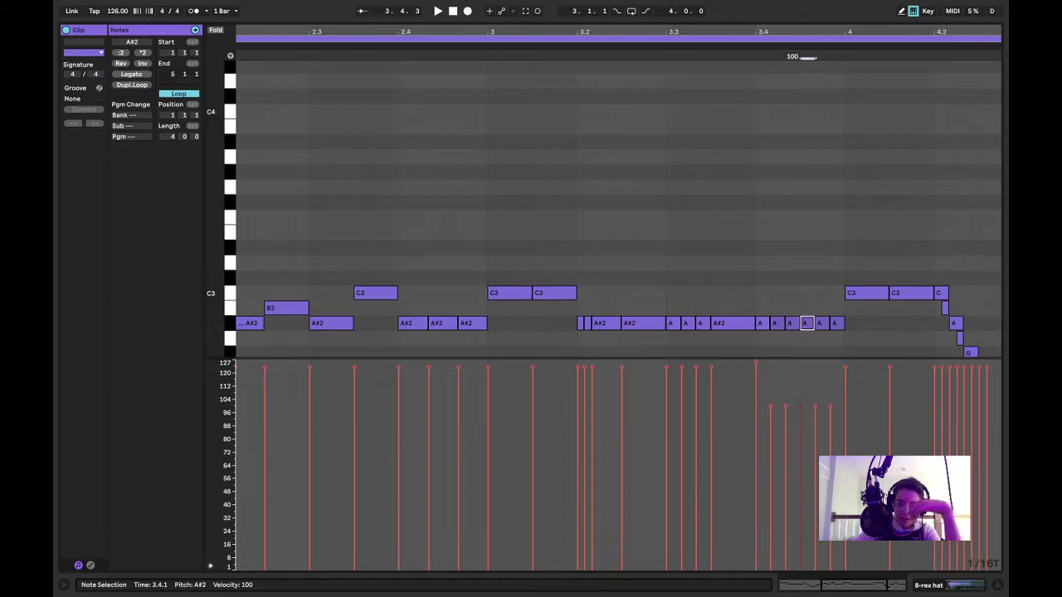
left_click(772, 409)
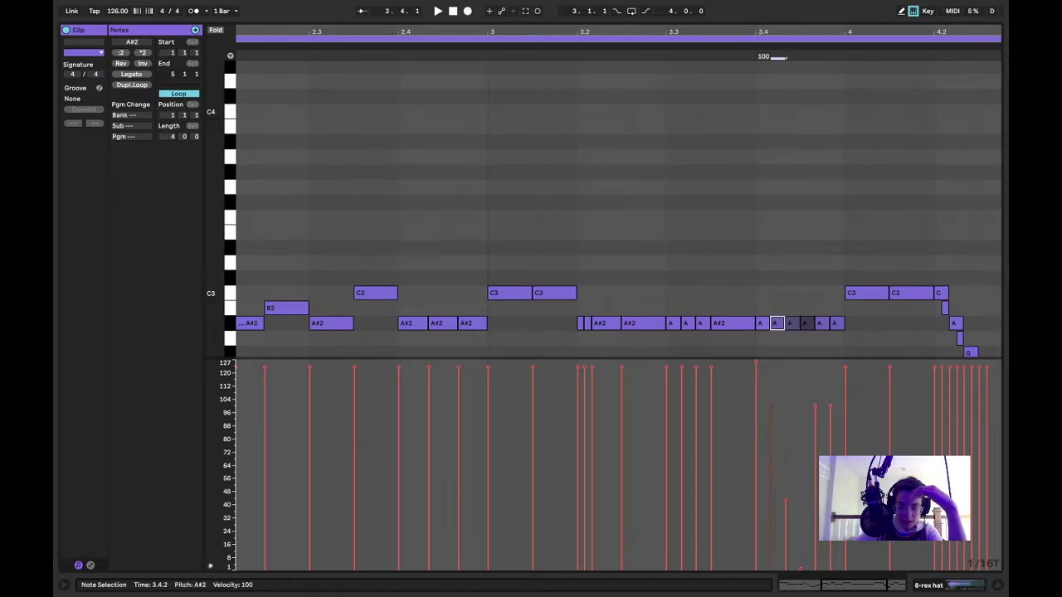
left_click(817, 408)
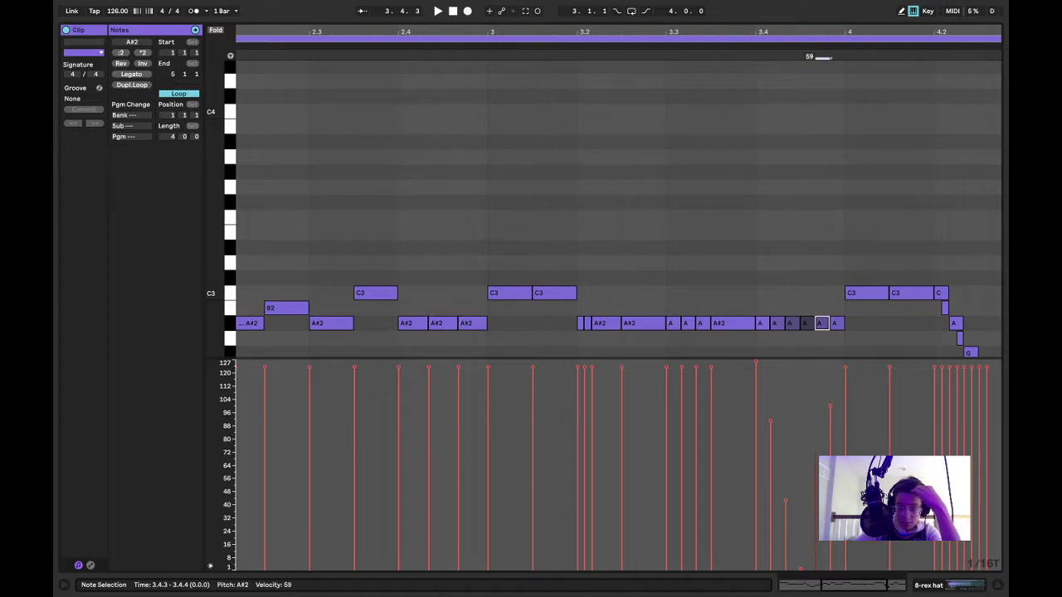
left_click(834, 421)
left_click(804, 379)
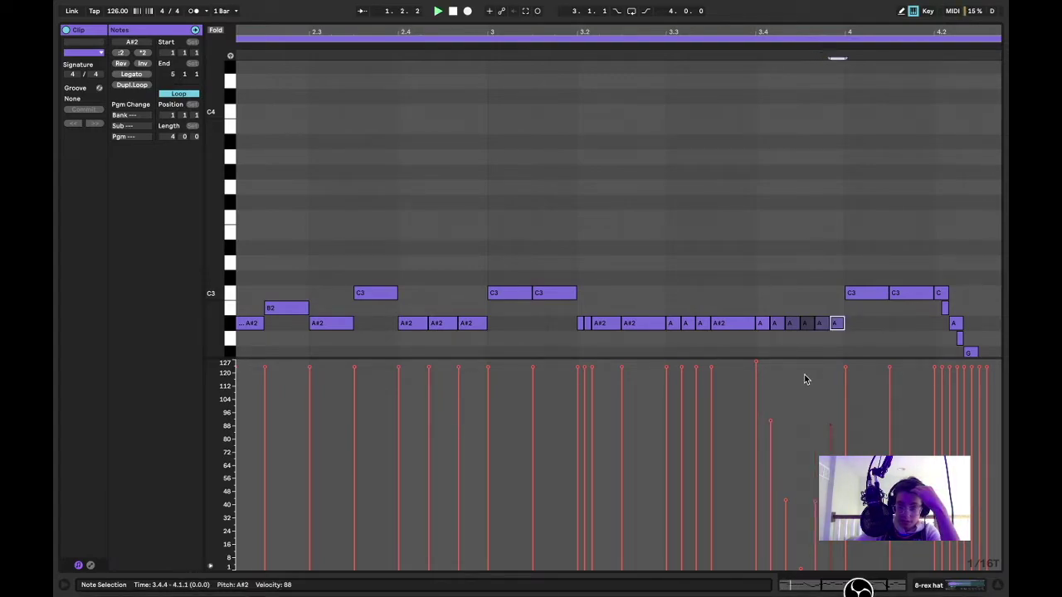
Set the C3 hat at 4.1 to velocity 127 and raise the velocities of the other hats outside the 3.4 roll
left_click(847, 371)
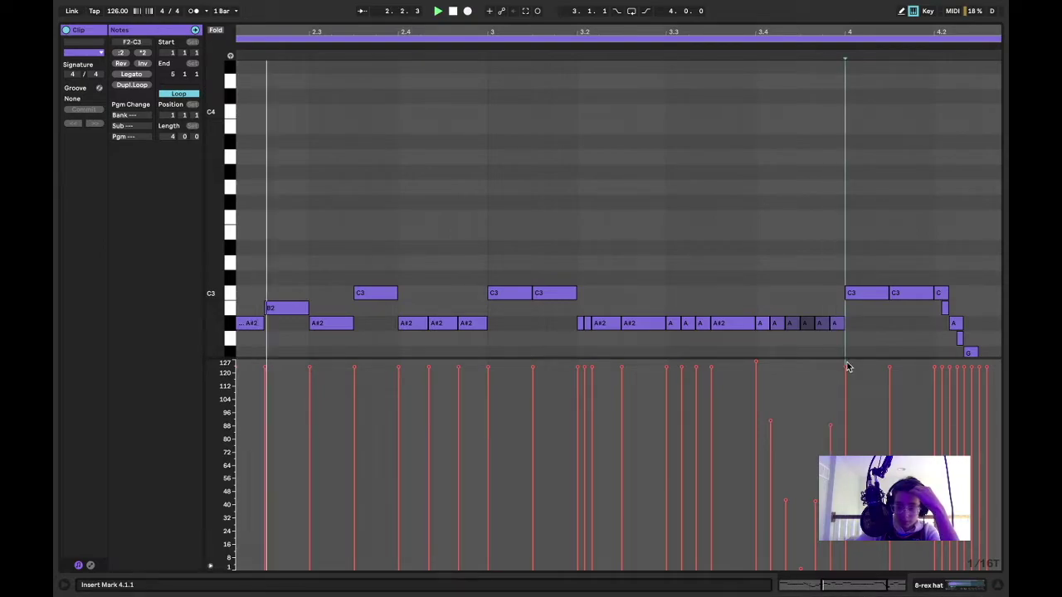
left_click_drag(846, 368, 846, 363)
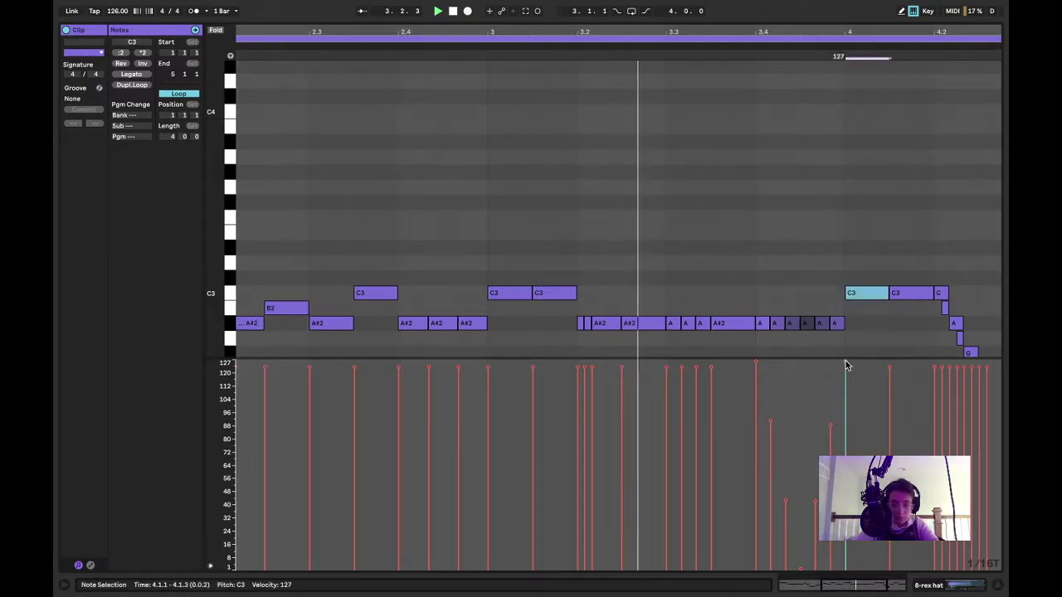
scroll(315, 270, "down", 5)
left_click(255, 233)
left_click_drag(255, 230, 737, 355)
left_click_drag(901, 233, 1002, 419)
left_click(902, 249)
left_click_drag(827, 240, 994, 356)
left_click_drag(985, 367, 986, 360)
left_click(878, 240)
left_click_drag(886, 367, 887, 361)
Close the hat clip editor and play the arrangement with the finished hat pattern
key("space")
left_click(211, 566)
left_click_drag(771, 22, 713, 564)
scroll(121, 272, "down", 3)
key("space")
key("space")
key("space")
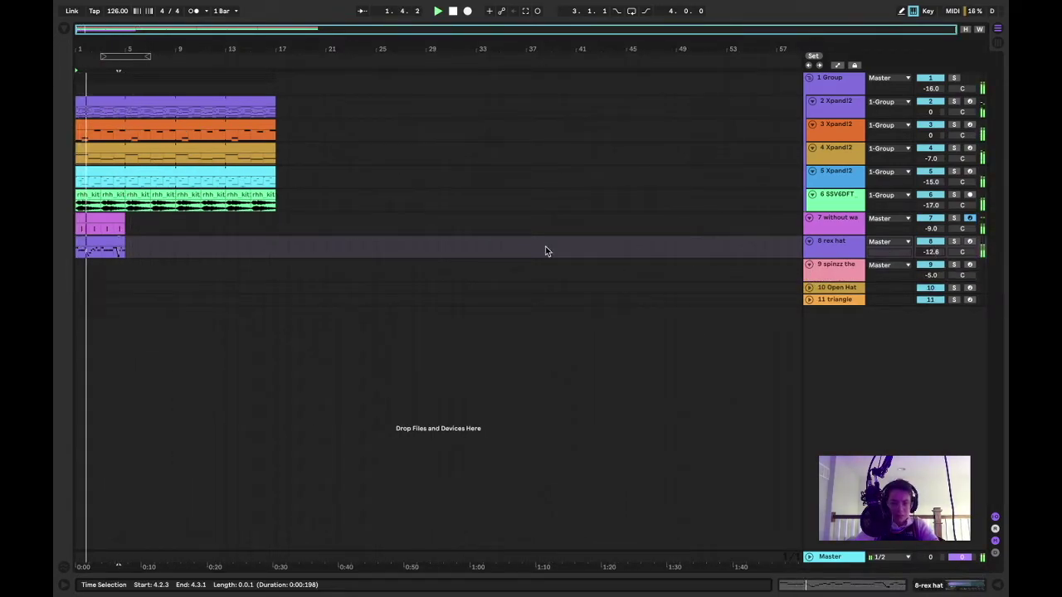
Insert a MIDI clip over bars 1–4 on the spinzz the block 808 track and add a D#2 note at 1.1 with velocity 127
left_click_drag(123, 271, 53, 270)
right_click(105, 275)
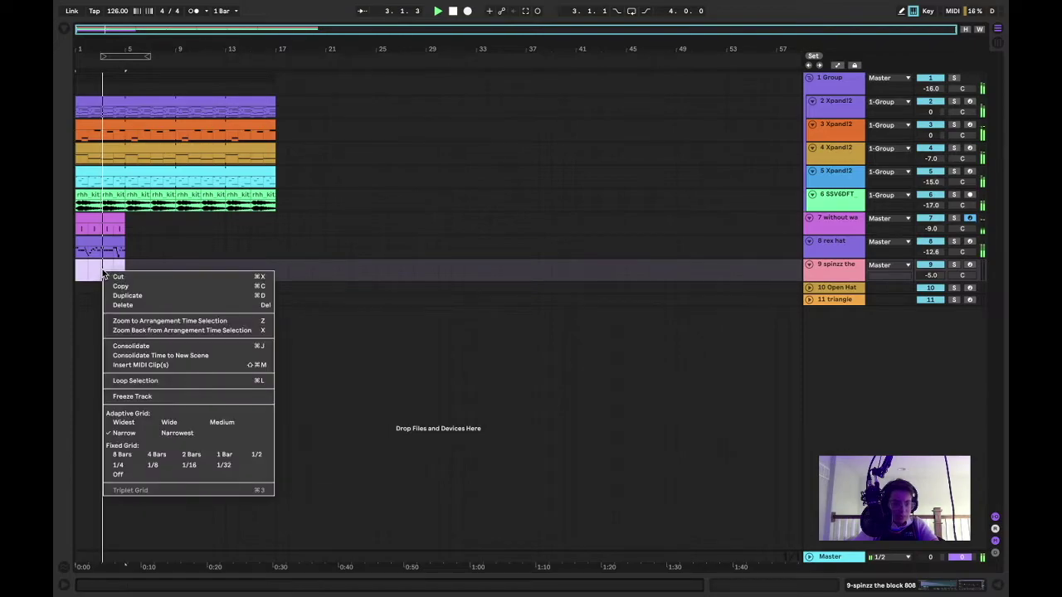
left_click(172, 368)
left_click_drag(313, 447, 308, 193)
double_click(242, 371)
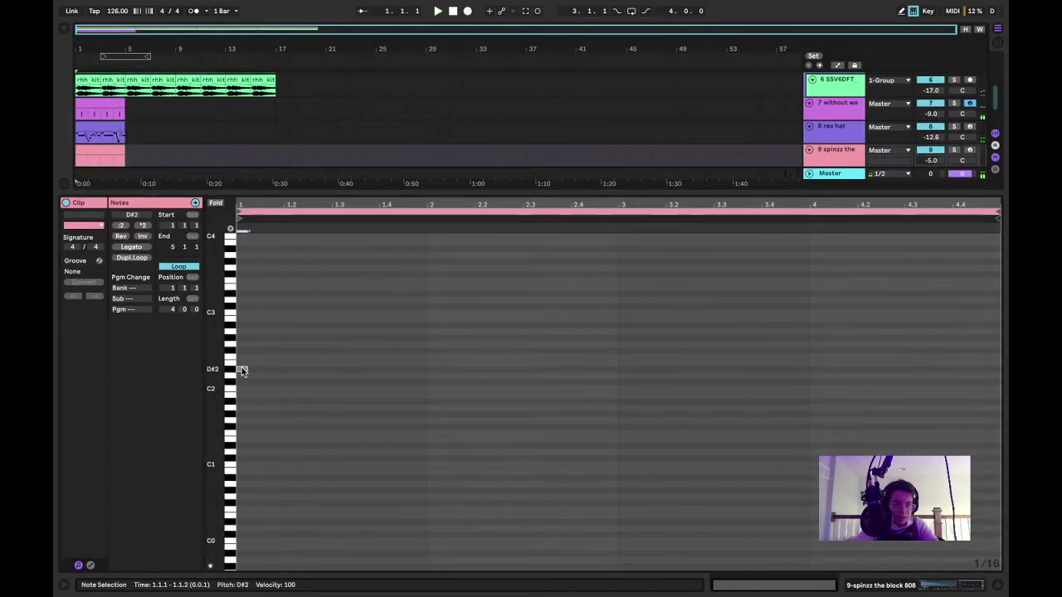
left_click(209, 565)
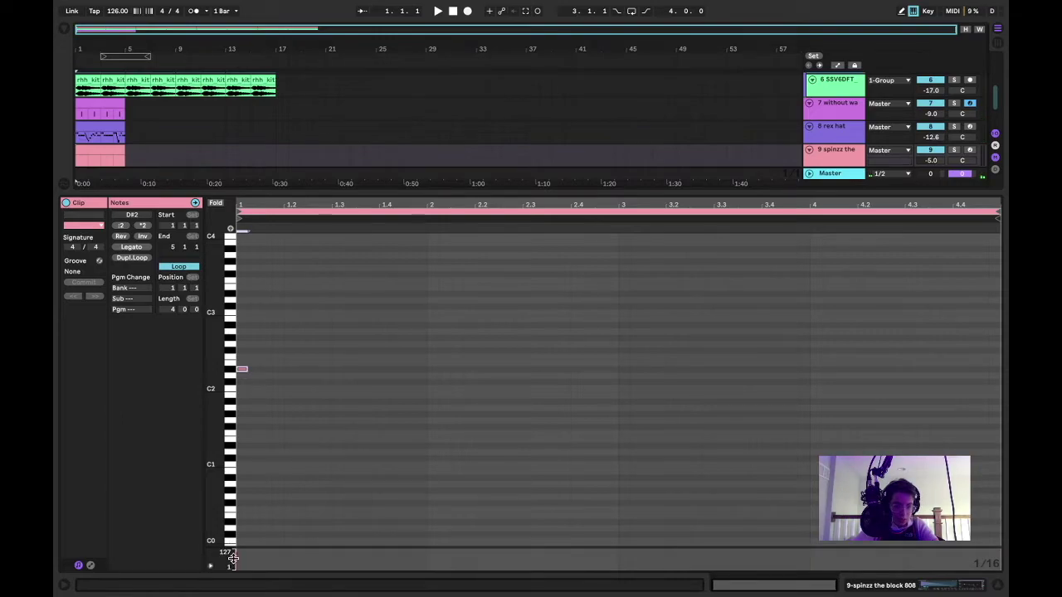
left_click(266, 431)
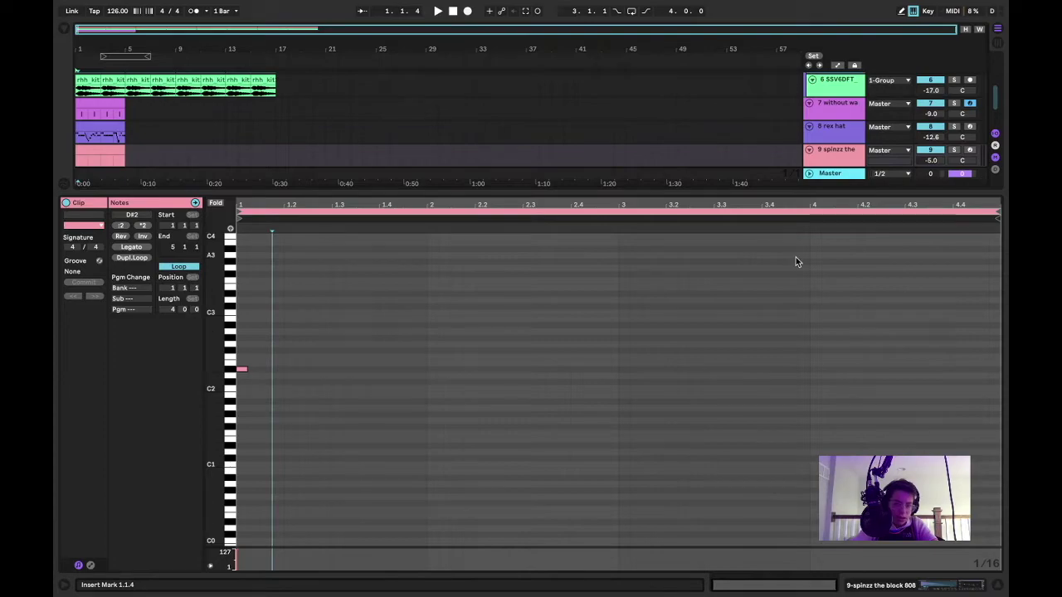
Check the sampler and EQ Eight on the 808 track and play the opening D#2 note
left_click(838, 159)
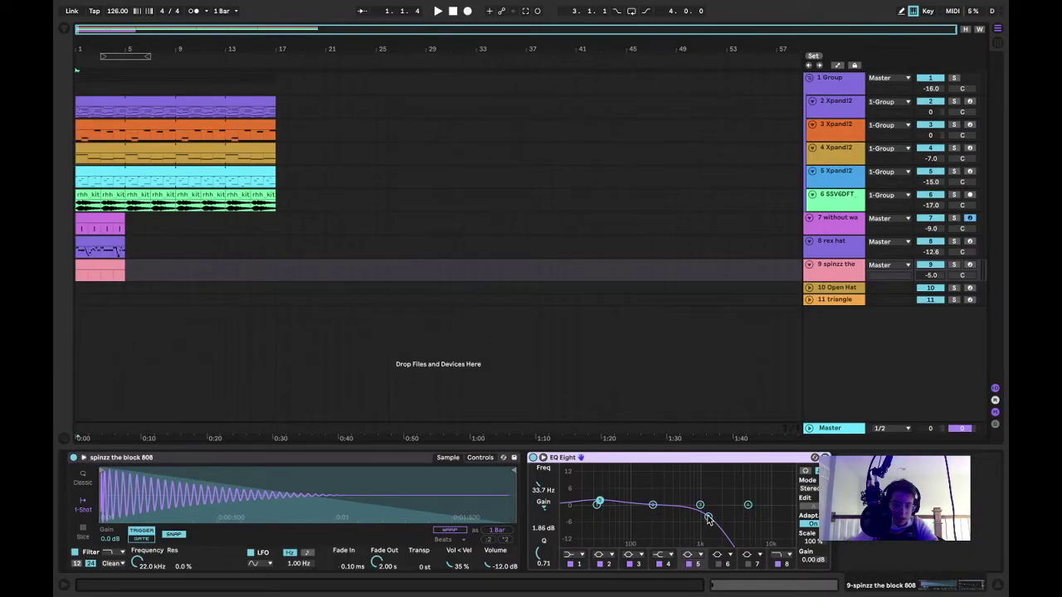
key("shift+Tab")
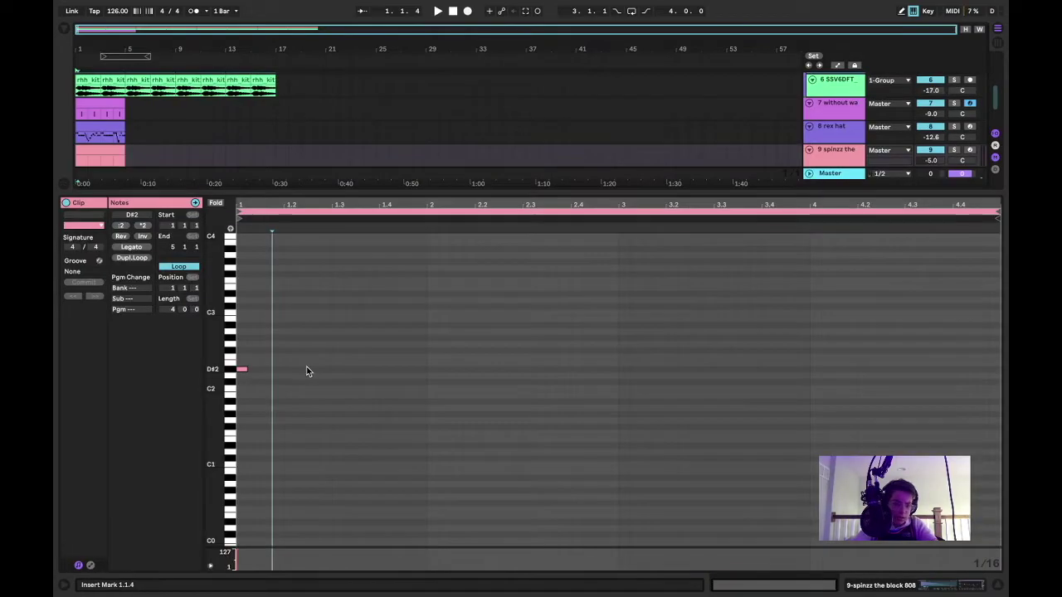
key("shift+Tab")
key("shift+Tab")
key("space")
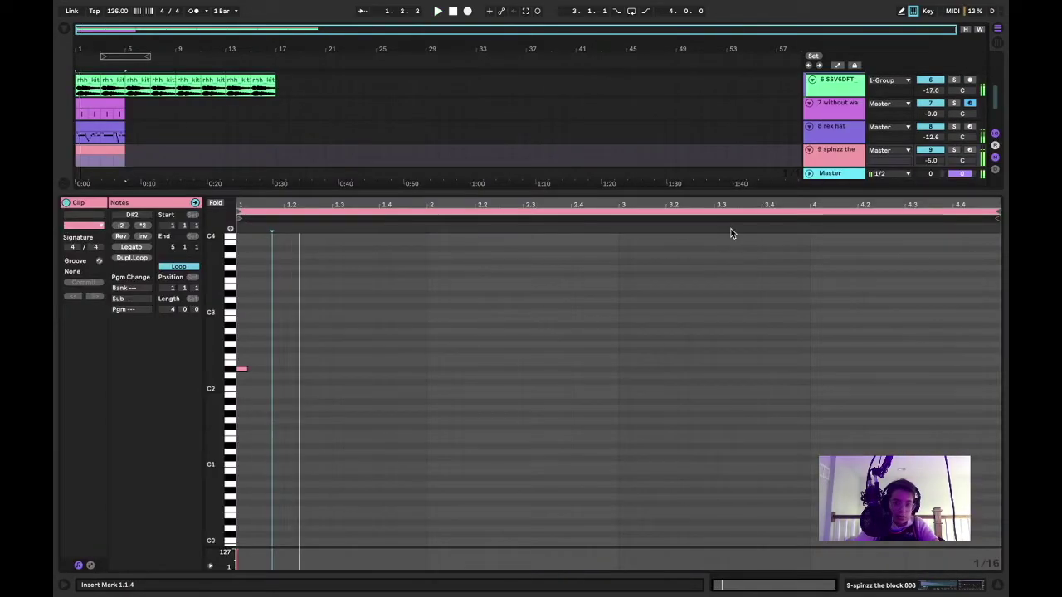
Raise the opening 808 note to D#3 and balance the 808 track's volume at -6.0 dB during playback
scroll(904, 133, "down", 1)
left_click_drag(931, 132, 931, 149)
left_click(845, 128)
key("shift+Tab")
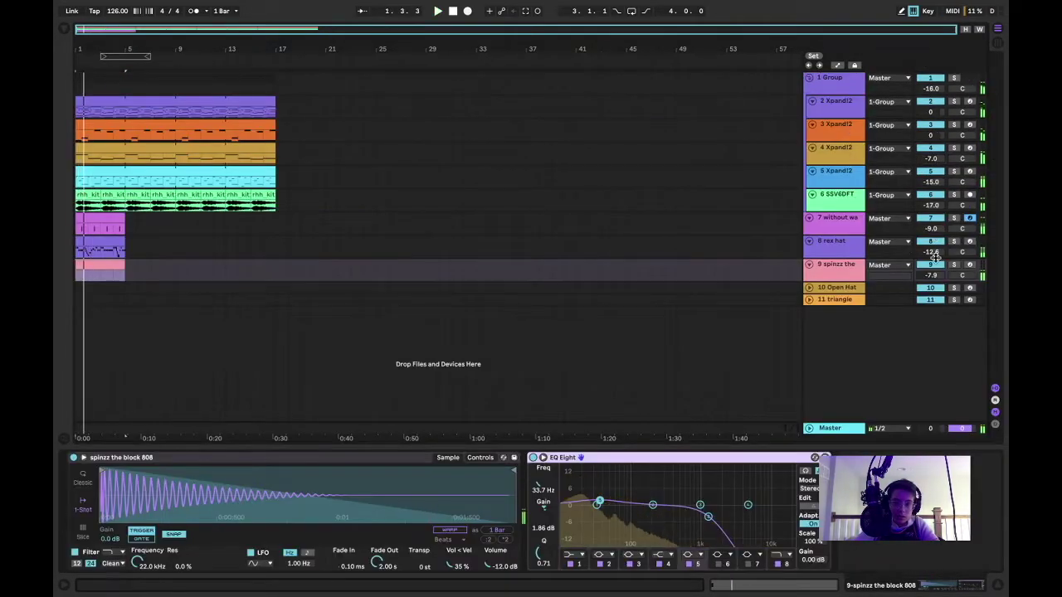
key("shift+Tab")
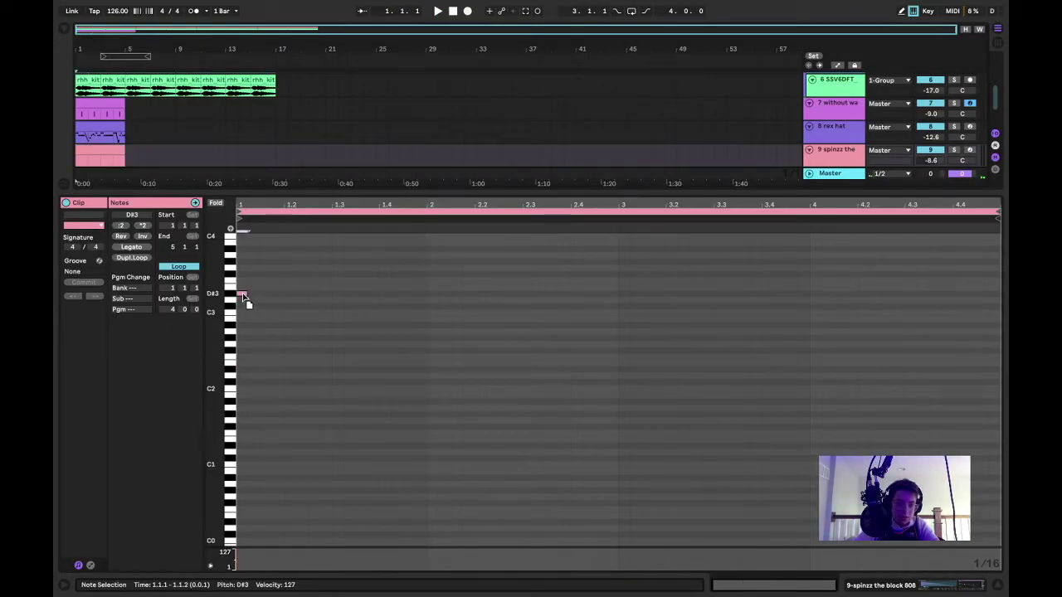
key("shift+Tab")
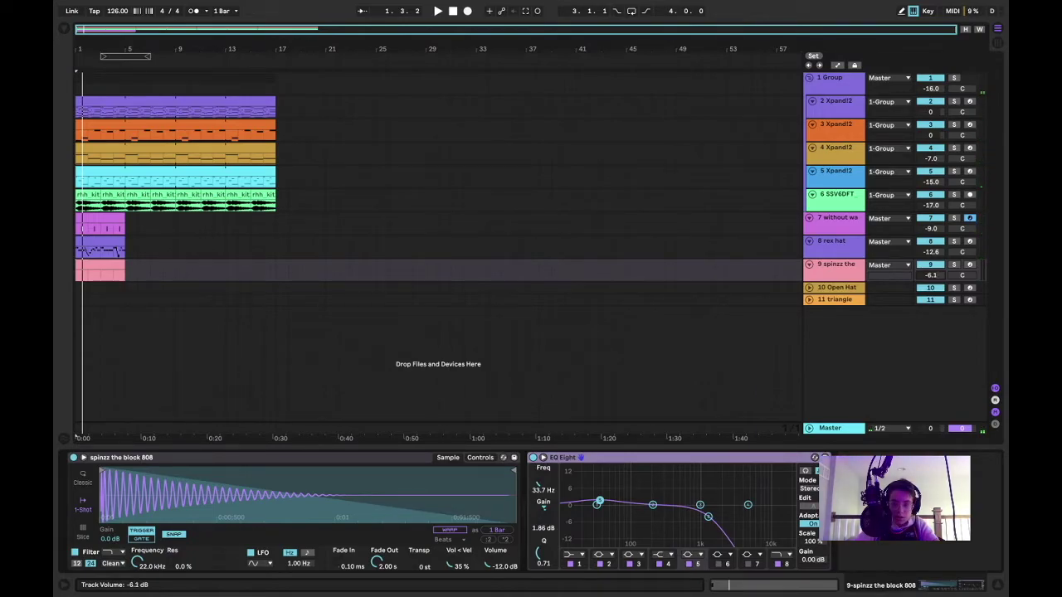
key("space")
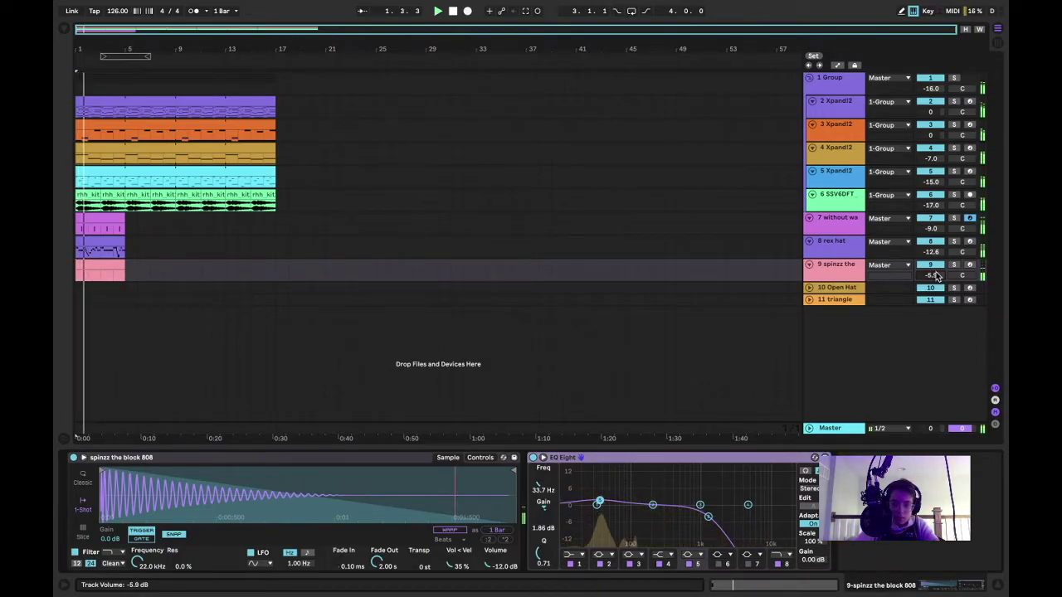
left_click_drag(931, 276, 931, 277)
key("space")
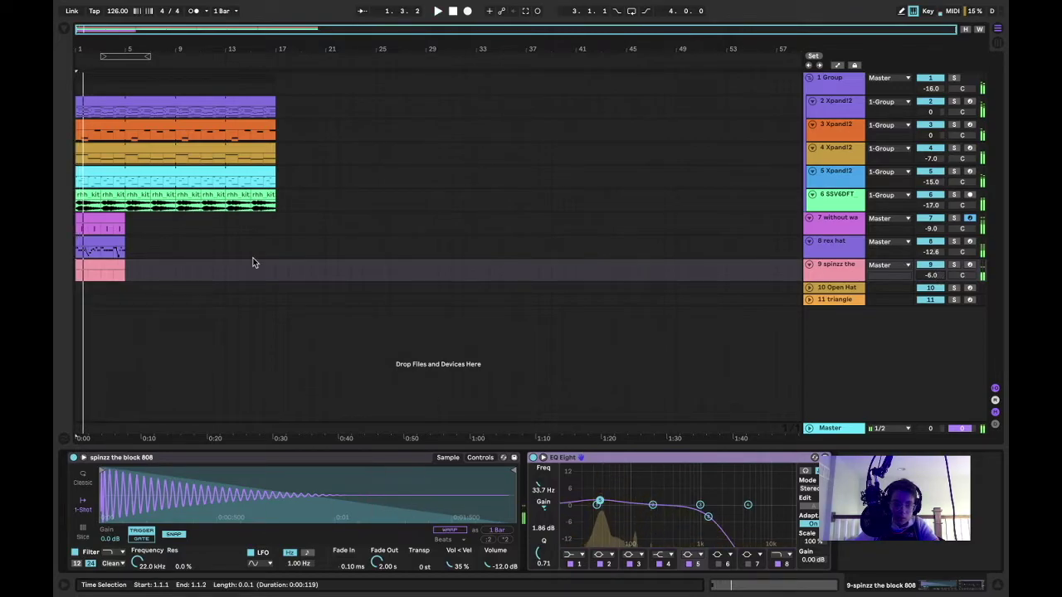
Add D#3 808 notes at 1.2.3, 1.4 and 2.2 with velocity 127 and play the pattern
double_click(97, 264)
double_click(313, 295)
double_click(385, 294)
key("ctrl+a")
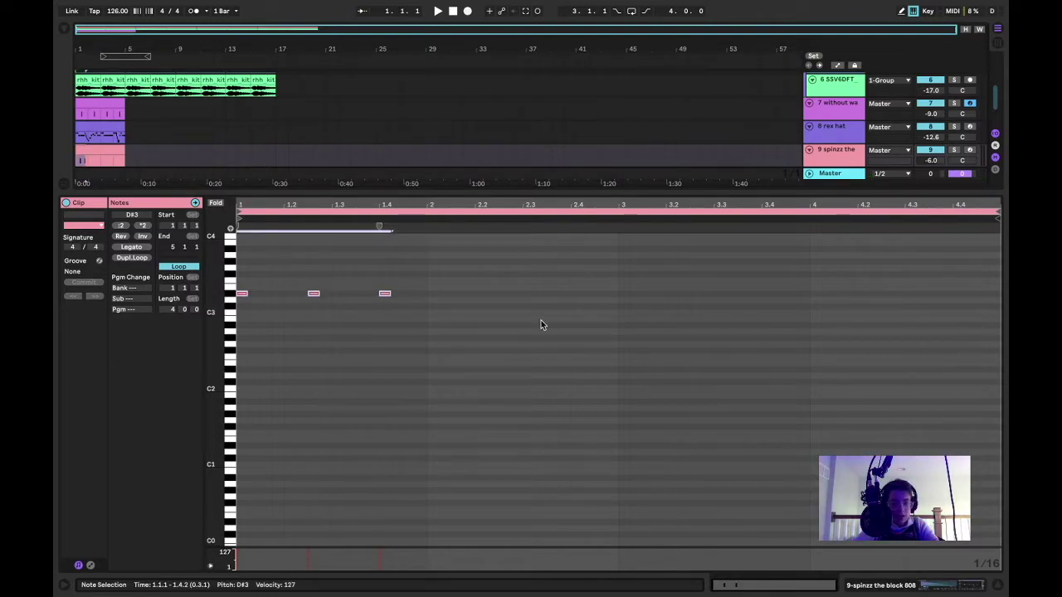
double_click(481, 293)
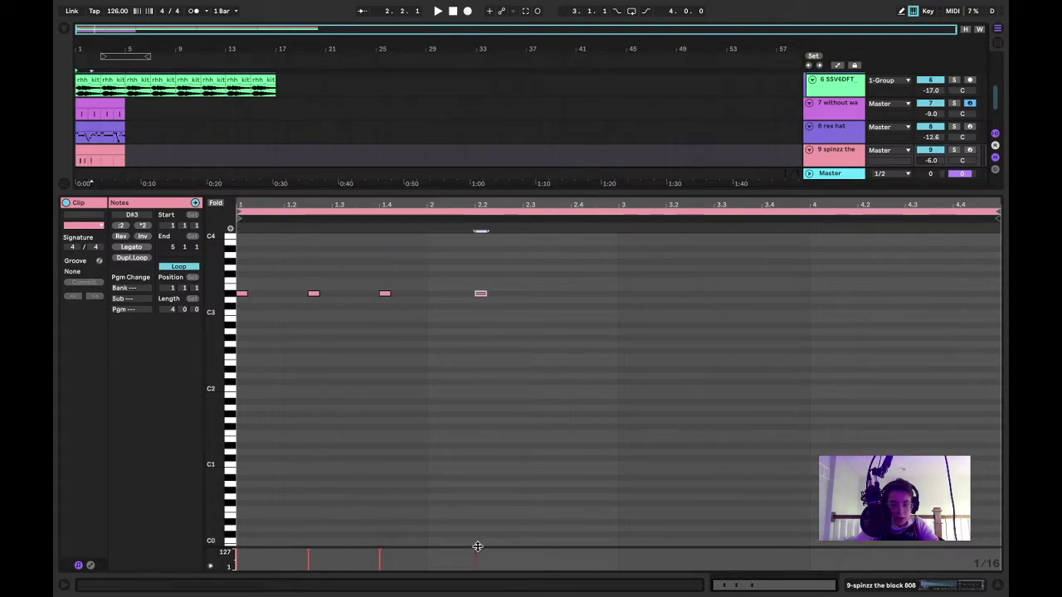
key("space")
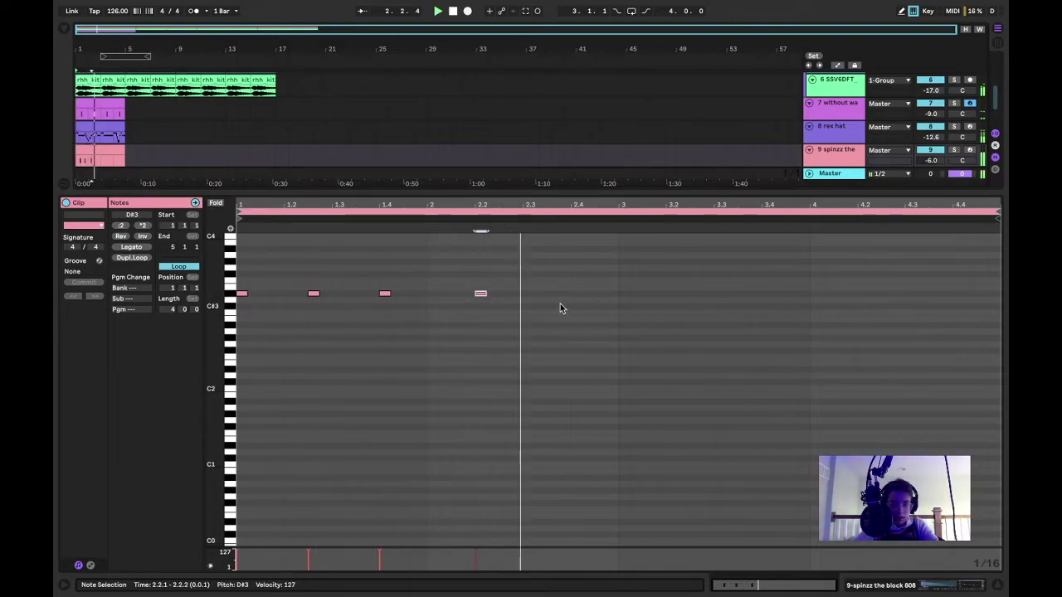
Fill 2.3 to the start of bar 3 with three equal D#3 triplet notes, set them to velocity 127 and play them
double_click(528, 293)
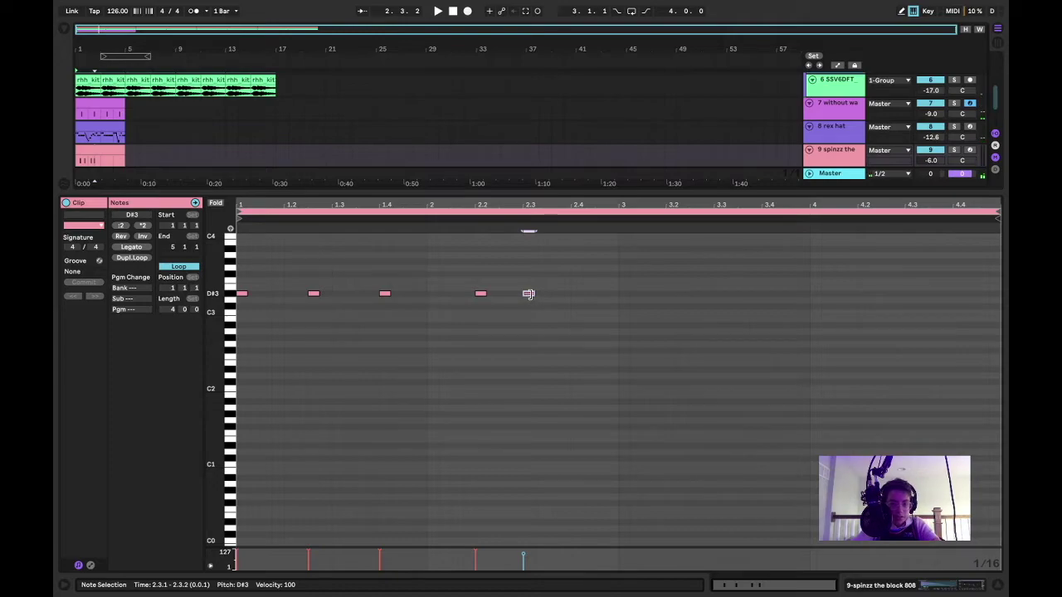
left_click_drag(533, 293, 552, 293)
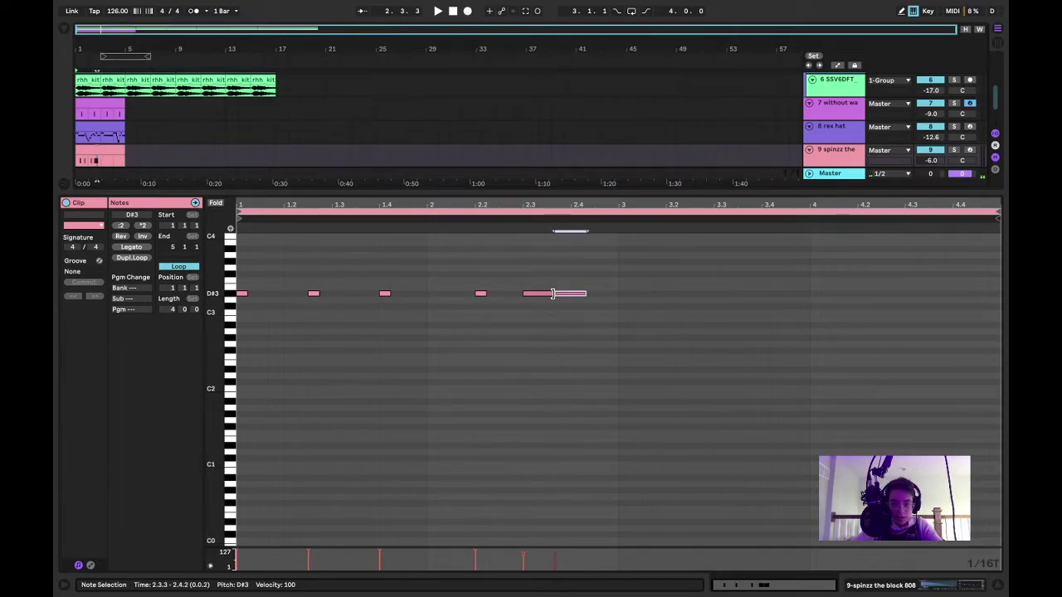
key("super+a")
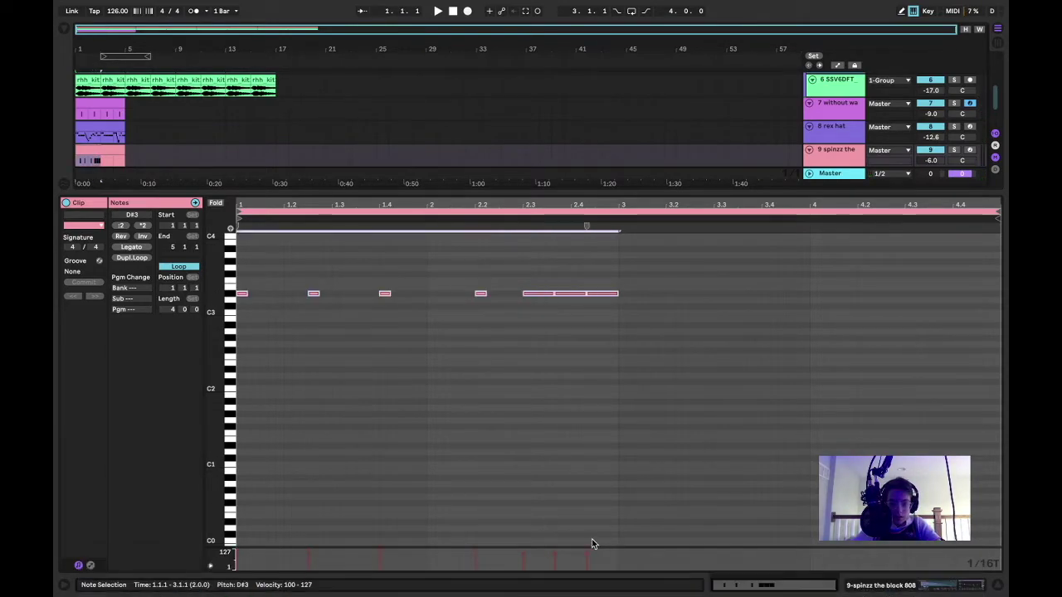
key("space")
left_click(545, 371)
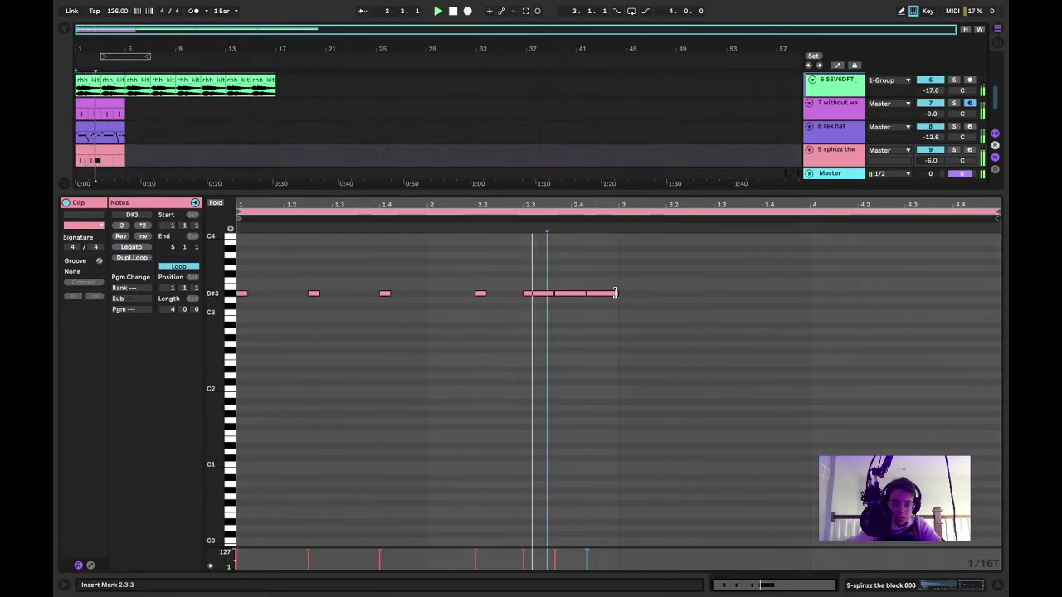
Shorten the last triplet 808 note to one 1/16T grid unit and duplicate it into a five-note roll ending on 3.1
scroll(623, 298, "up", 2)
left_click_drag(613, 294, 575, 293)
key("super+d")
key("super+d")
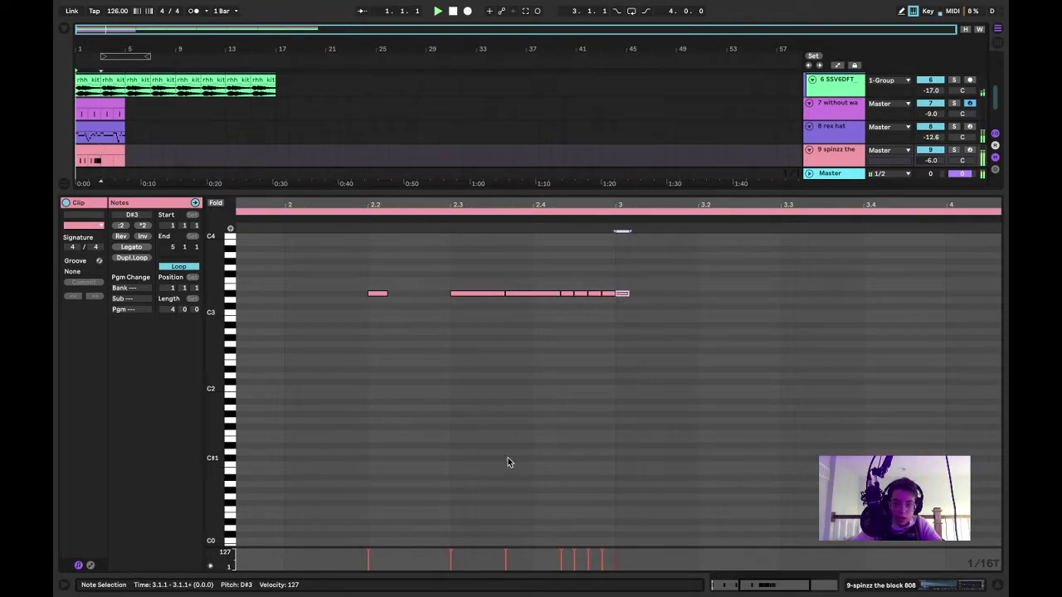
left_click(628, 484)
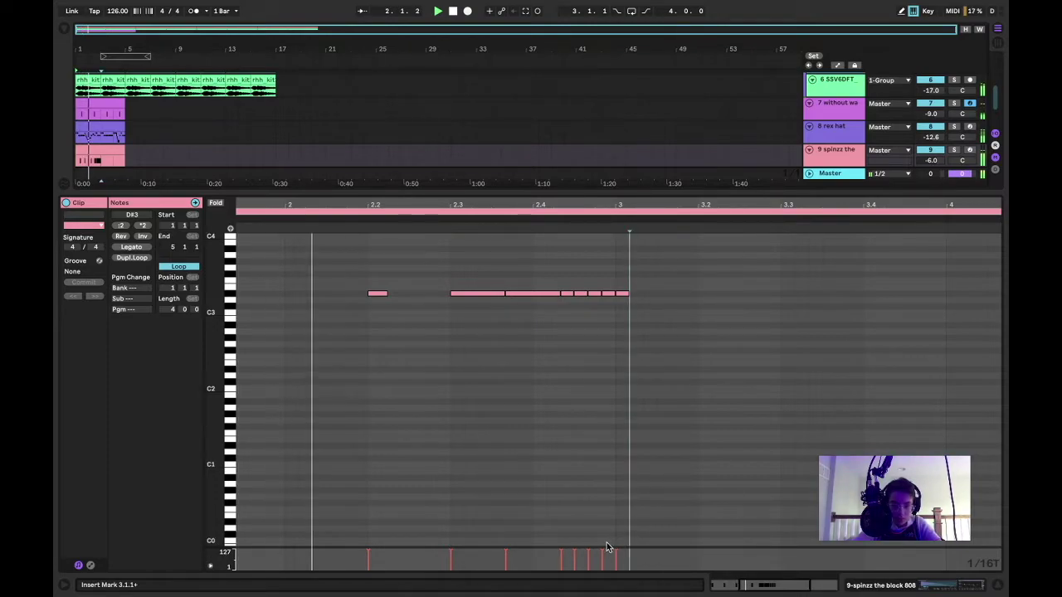
Set the roll's three middle notes to falling velocities of 117, about 110 and about 101, and play it
mouse_move(608, 546)
left_mouse_down()
mouse_move(603, 380)
mouse_move(603, 403)
mouse_move(575, 378)
left_mouse_up()
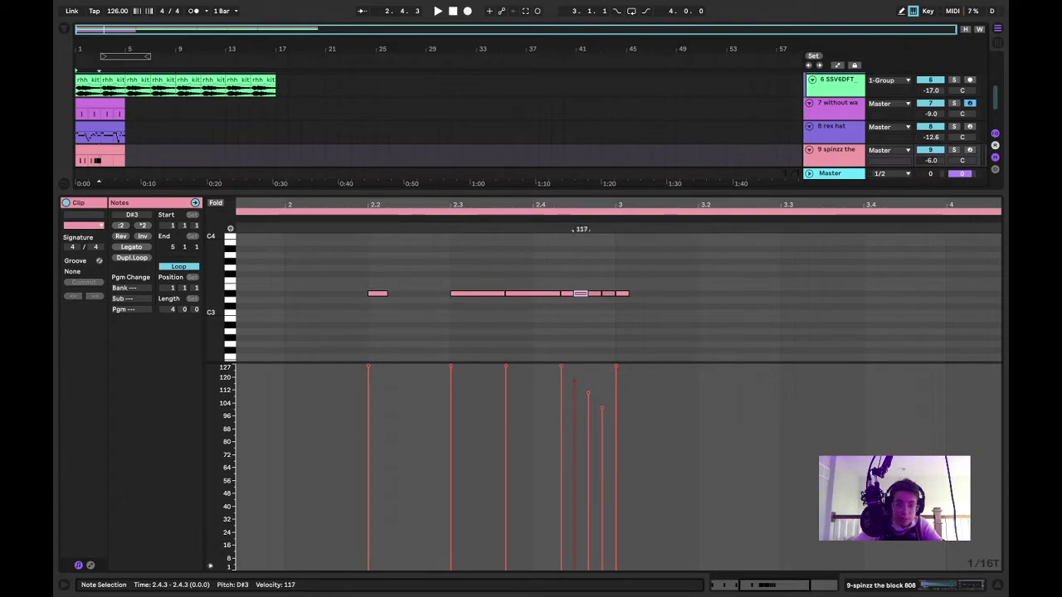
left_click_drag(618, 368, 629, 586)
key("space")
scroll(608, 446, "down", 3)
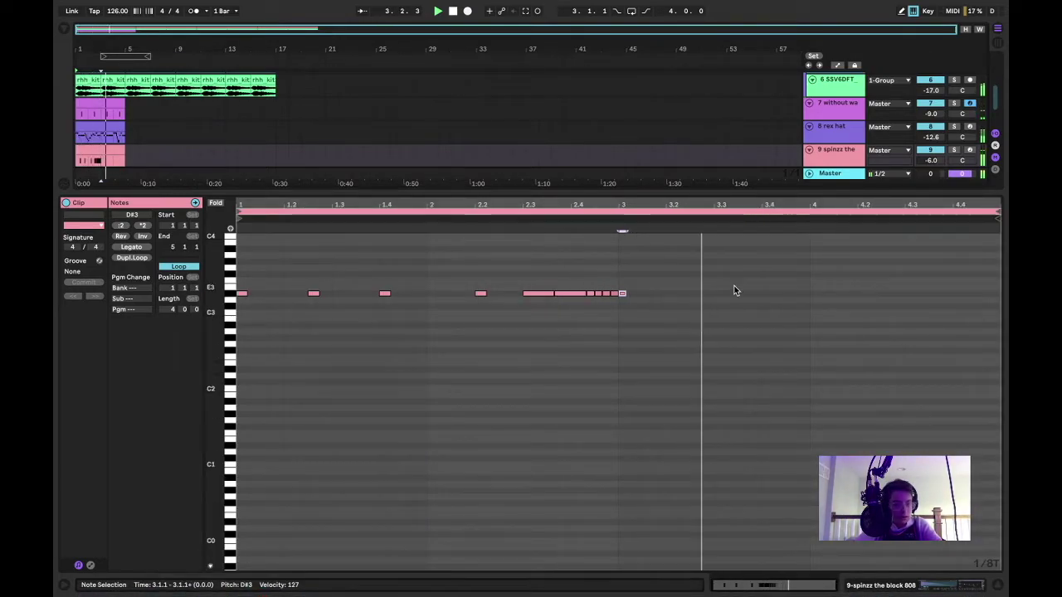
Add D#3 eighth-note 808 hits at 3.2.3 and 3.4.3 with velocity 127
double_click(696, 293)
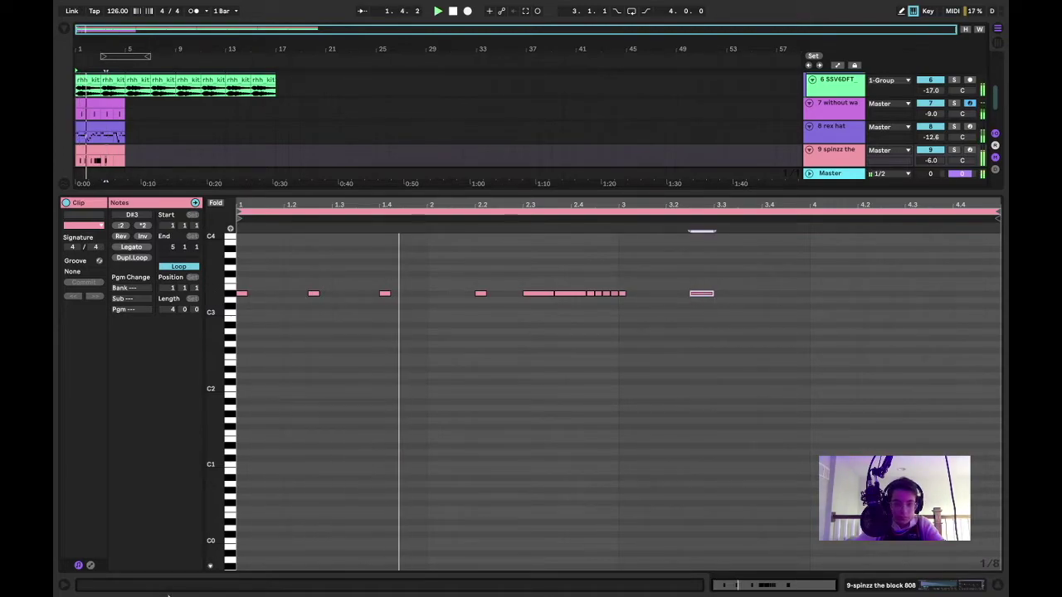
left_click(210, 565)
left_click_drag(692, 556, 691, 553)
left_click(796, 294)
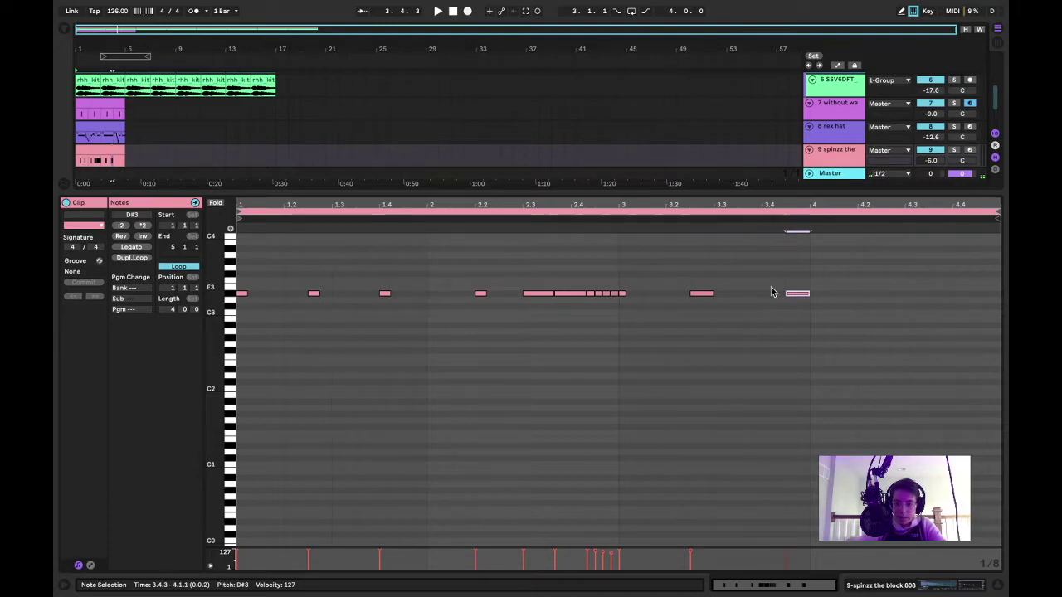
Add a D#3 eighth-note 808 hit at 4.2.1, set its velocity to 127 and play the pattern
left_click_drag(865, 300, 865, 294)
key("space")
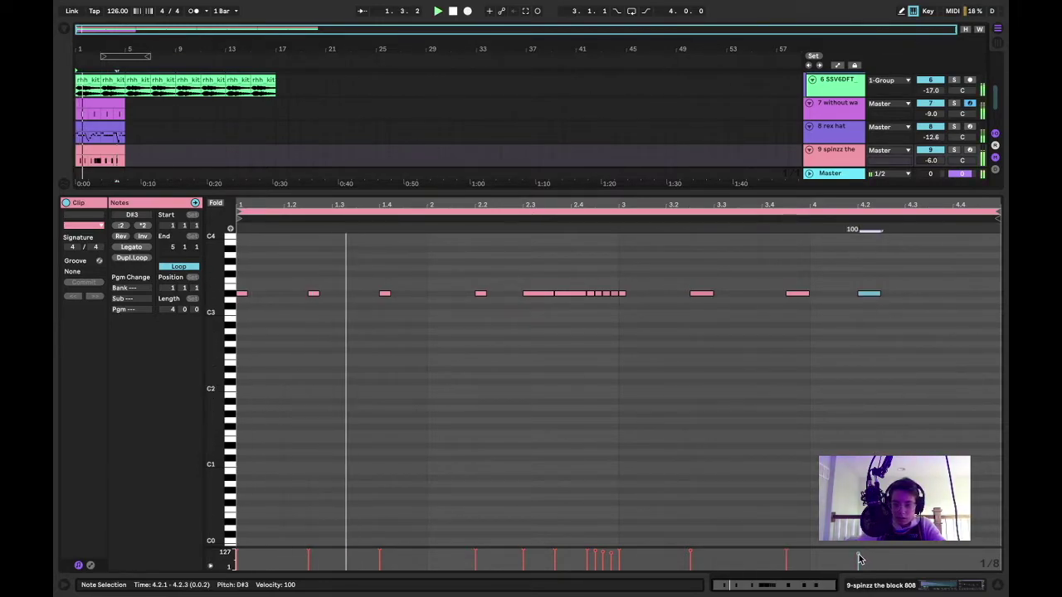
left_click_drag(858, 560, 858, 554)
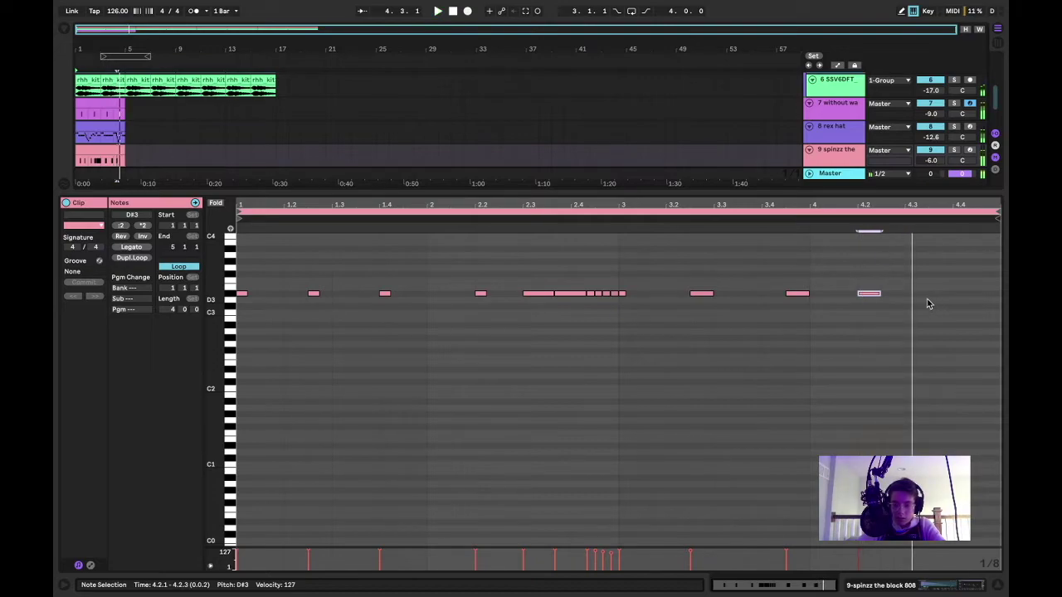
Place four consecutive D#3 eighth-triplet 808 notes starting at 4.3.1
scroll(922, 293, "up", 3)
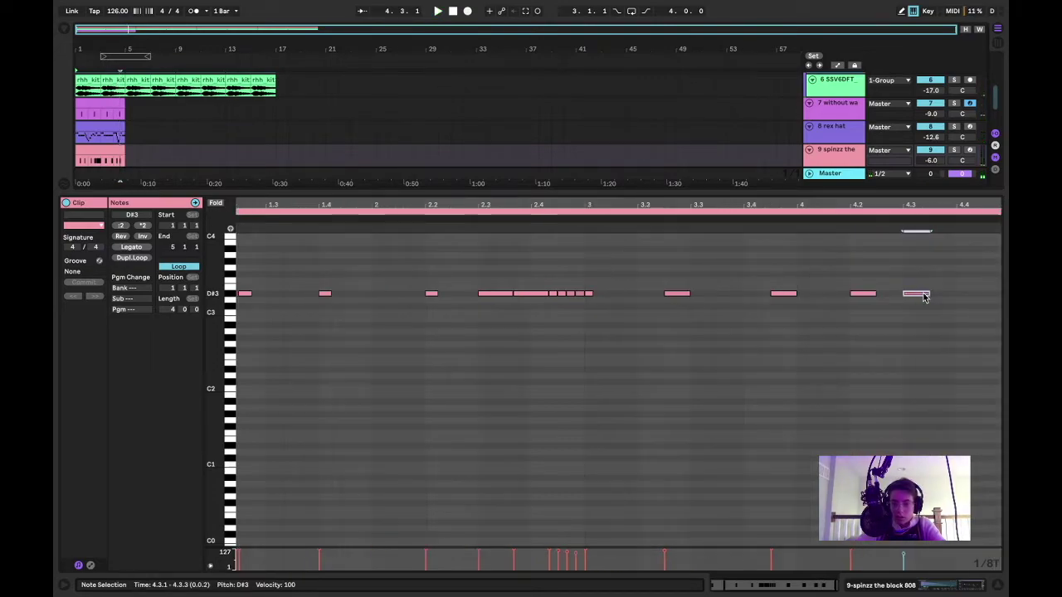
scroll(940, 293, "down", 3)
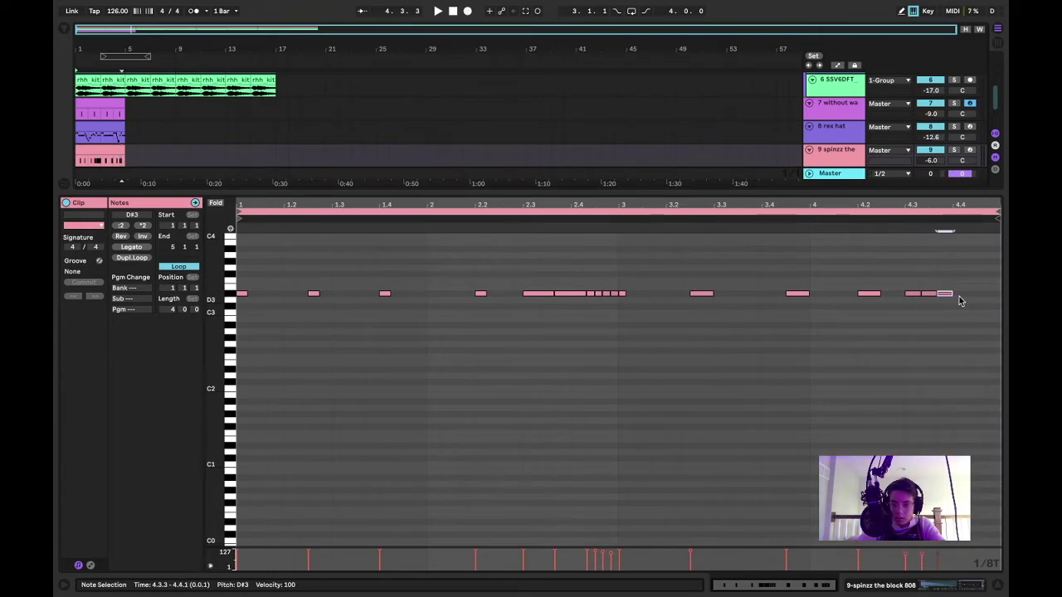
scroll(963, 300, "up", 3)
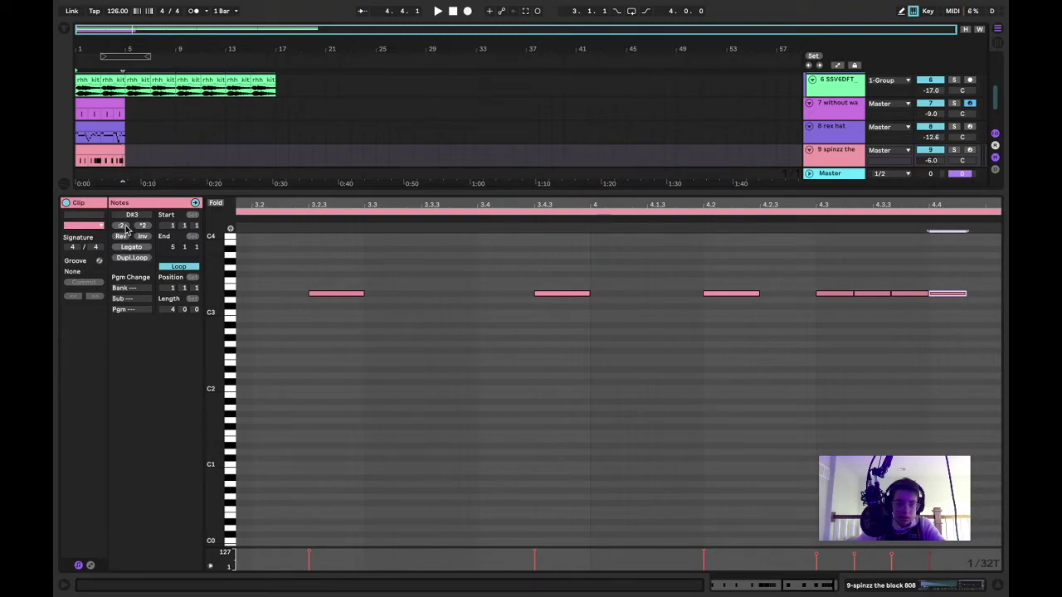
Halve the triplet note at 4.4.1 and duplicate it into a six-note roll that runs up to 5.1.1
key("super+d")
scroll(802, 336, "down", 5)
key("space")
key("super+d")
key("super+d")
left_click_drag(985, 293, 995, 293)
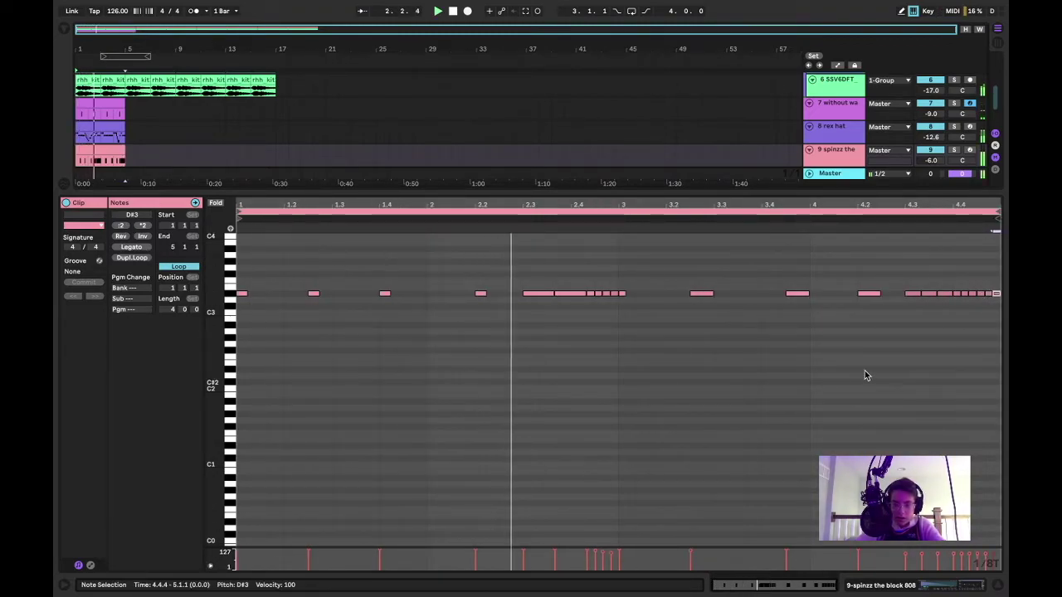
Set all 808 notes to velocity 127 and taper the closing roll's velocities downward, with 116 on the note at 4.4.3
left_click(931, 544)
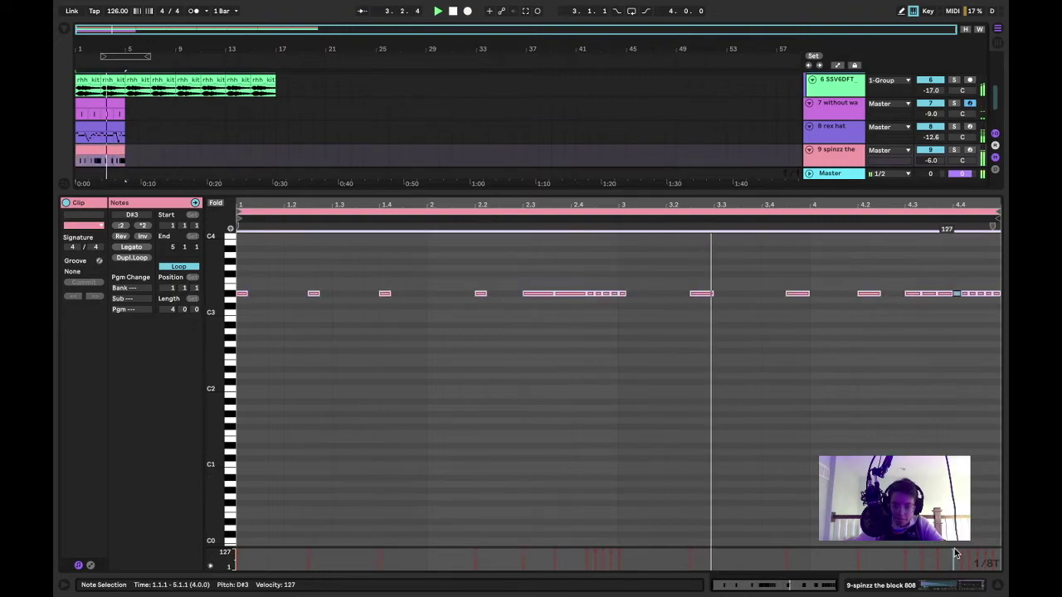
left_click_drag(951, 547, 948, 429)
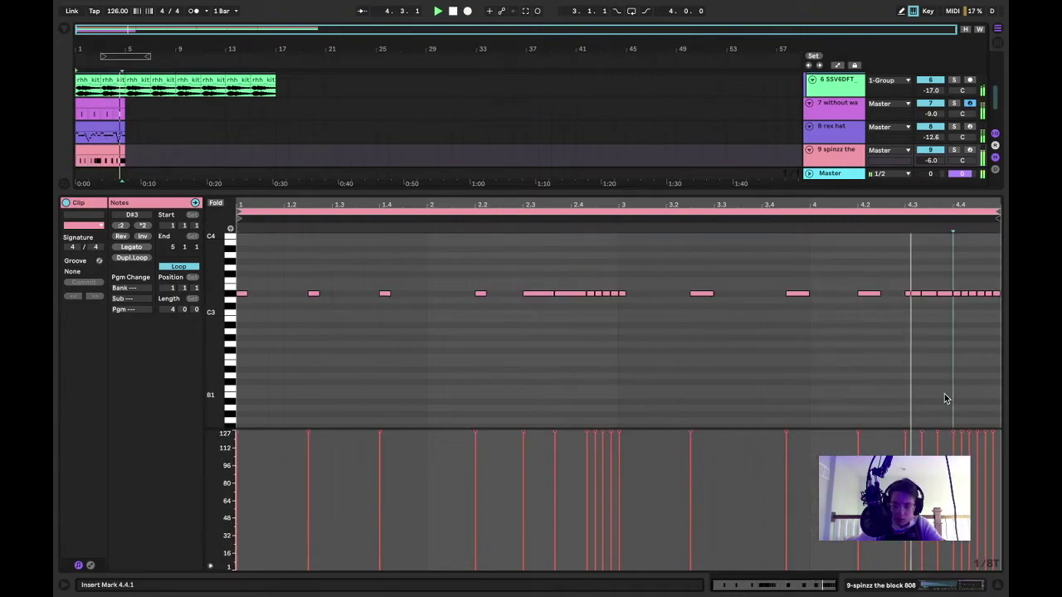
left_click(998, 438)
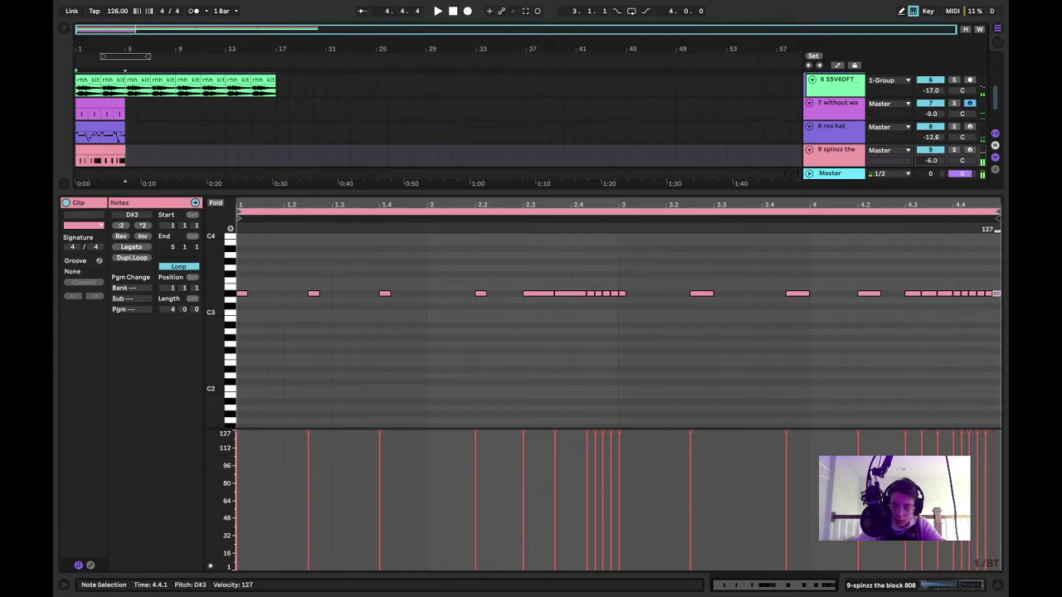
left_click(986, 437)
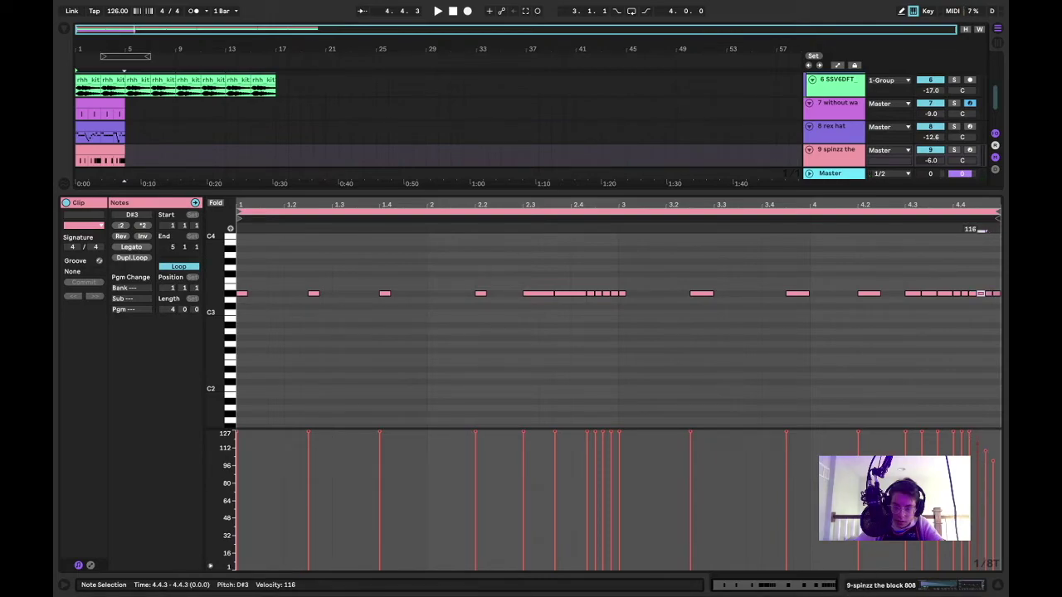
key("space")
left_click_drag(960, 433, 959, 437)
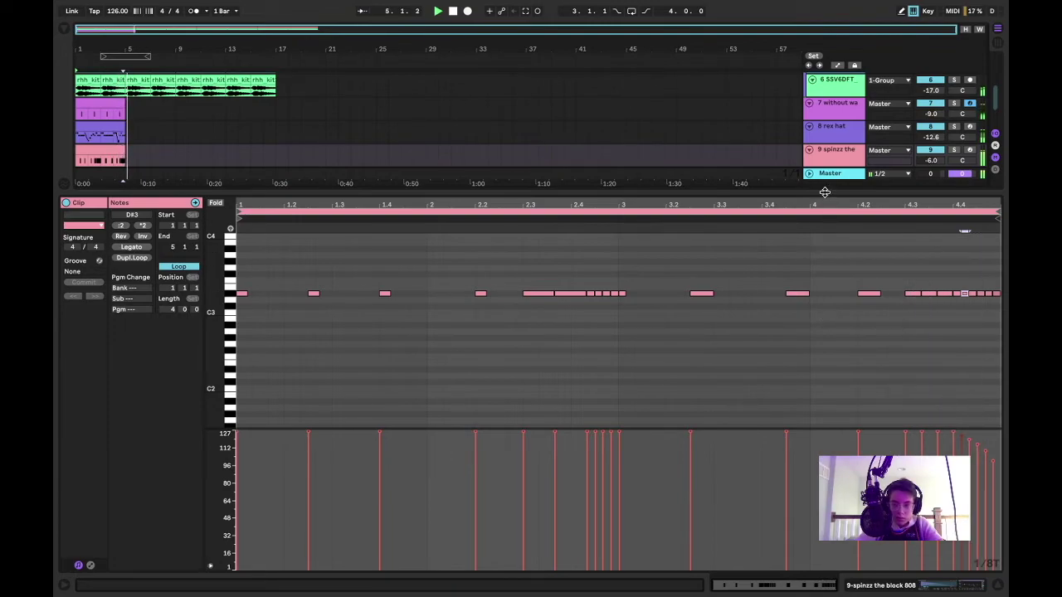
Unfold the Open Hat track and insert an empty four-bar MIDI clip over bars 1 to 4
left_click_drag(824, 192, 824, 514)
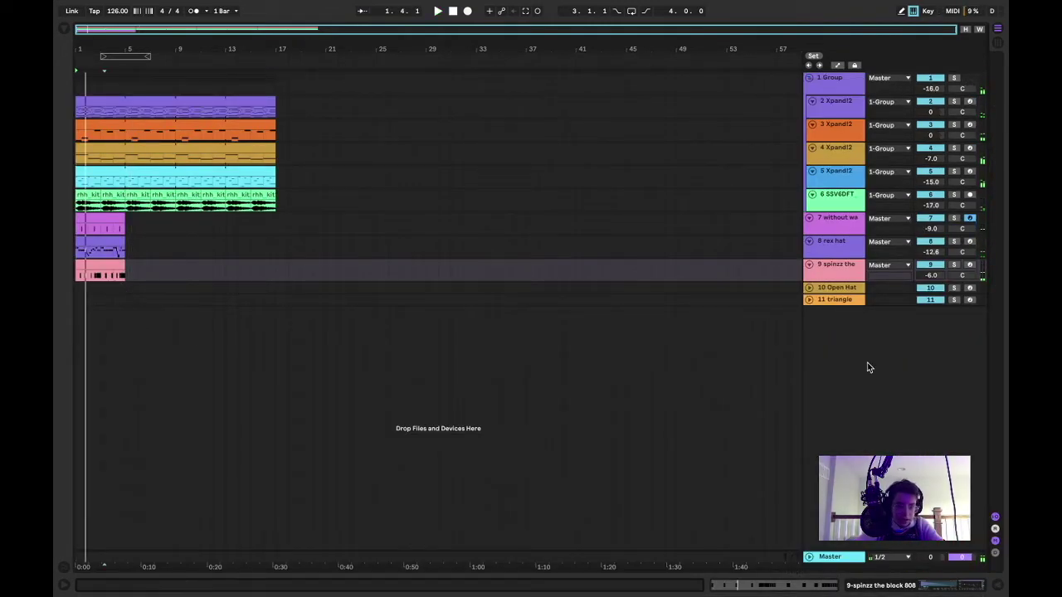
left_click(809, 288)
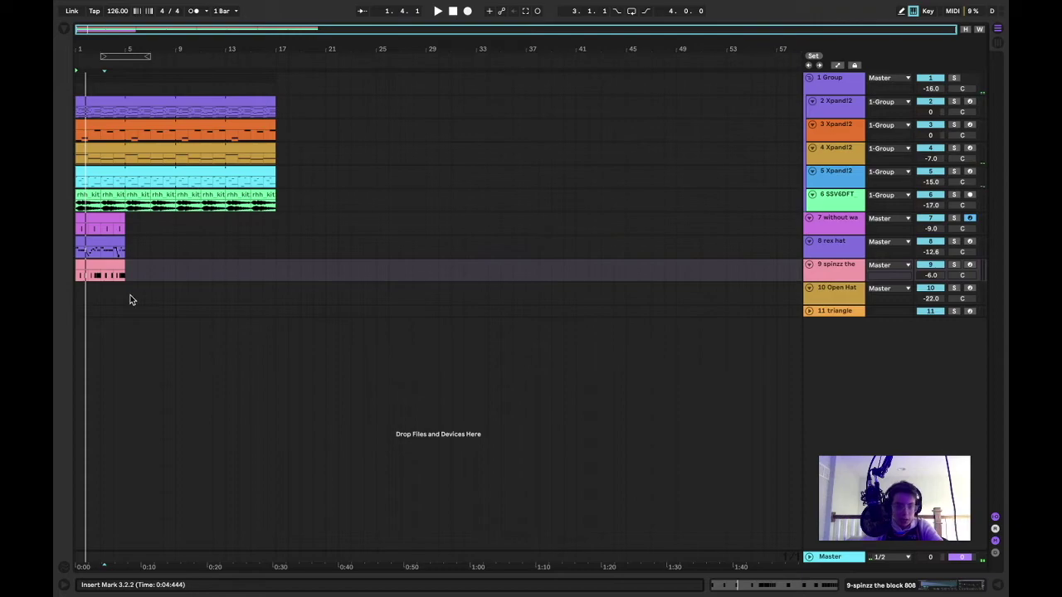
left_click_drag(130, 299, 83, 290)
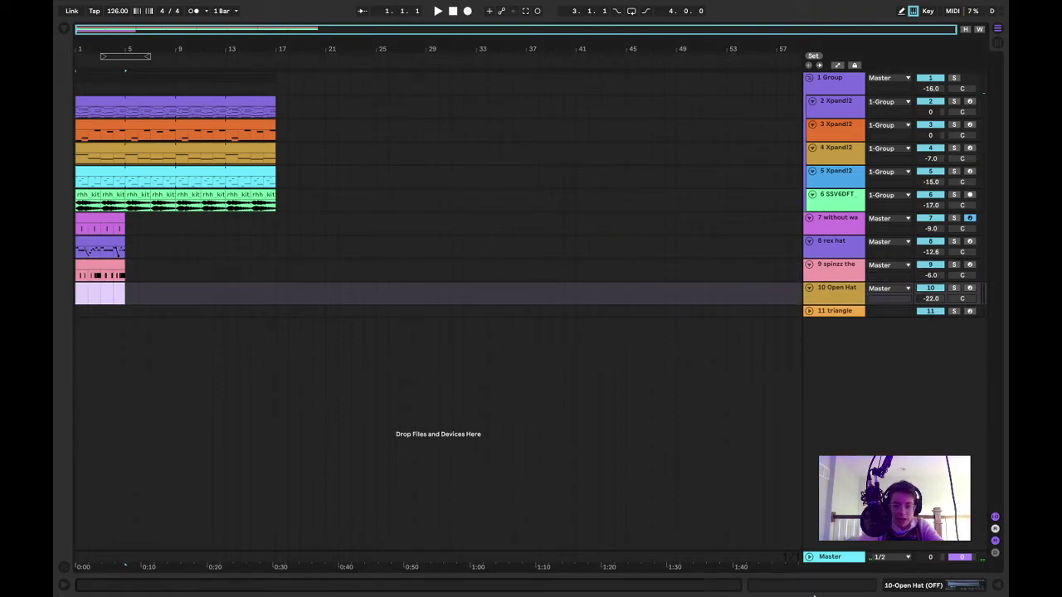
right_click(97, 297)
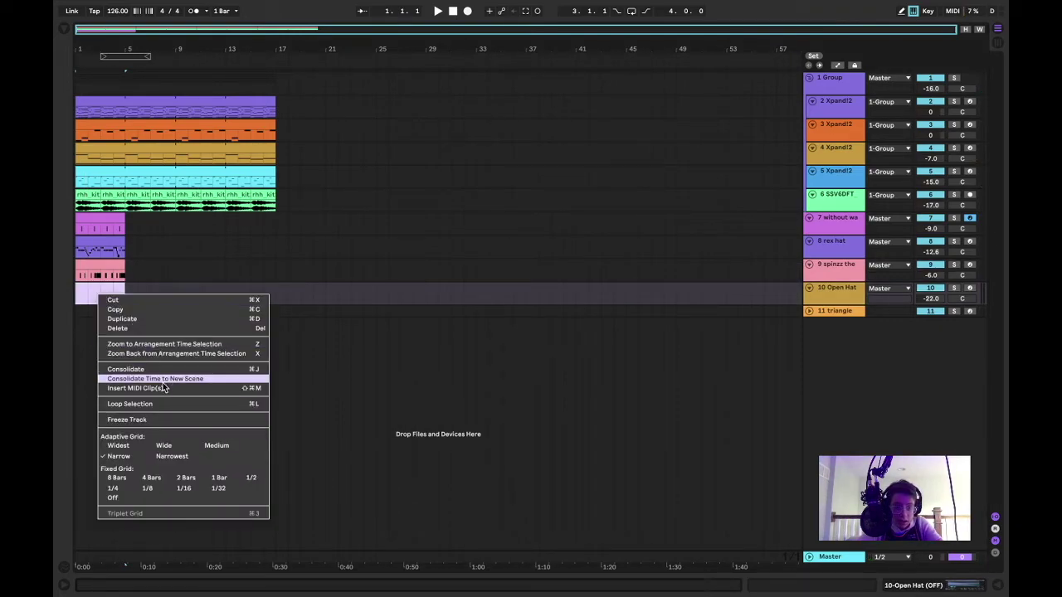
left_click(164, 388)
Add C3 sixteenth-note open hat hits at 1.1.1, 1.4.1 and 2.2.1 with velocity 127 and play them
left_click_drag(280, 502, 278, 587)
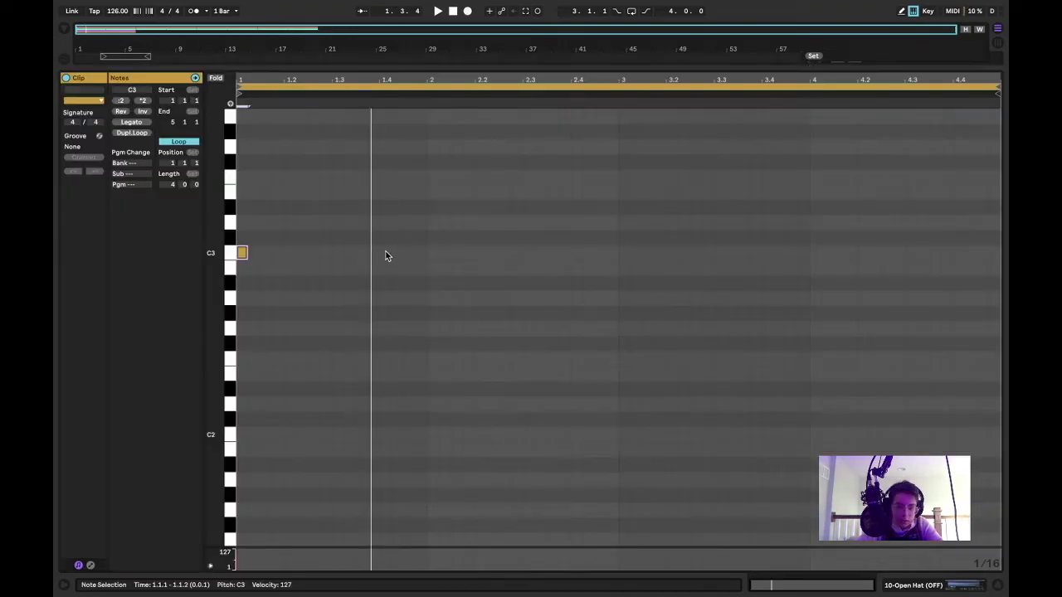
double_click(386, 255)
key("space")
key("space")
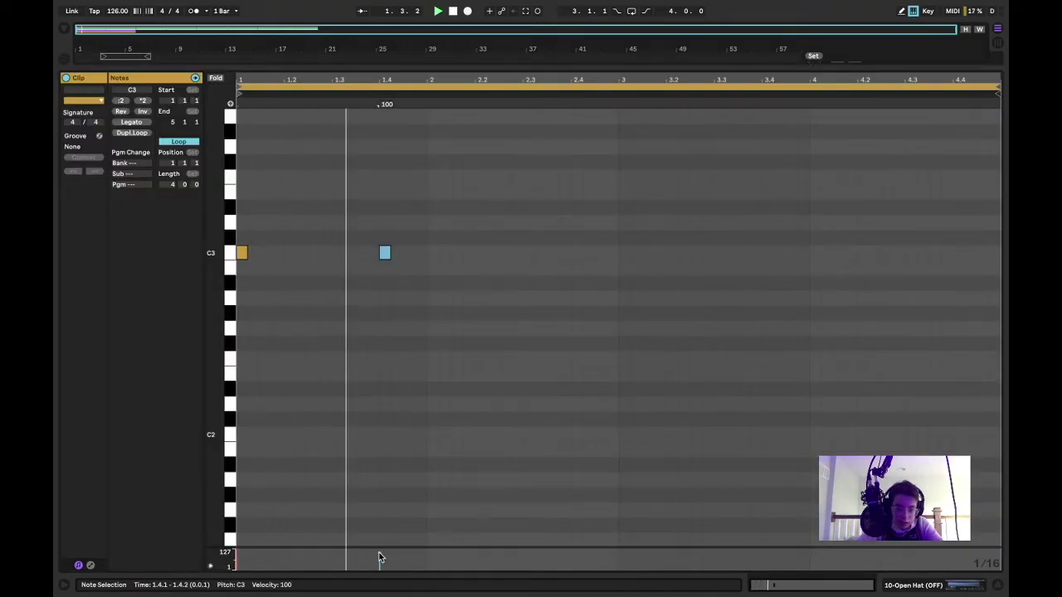
key("space")
left_click(480, 253)
double_click(479, 253)
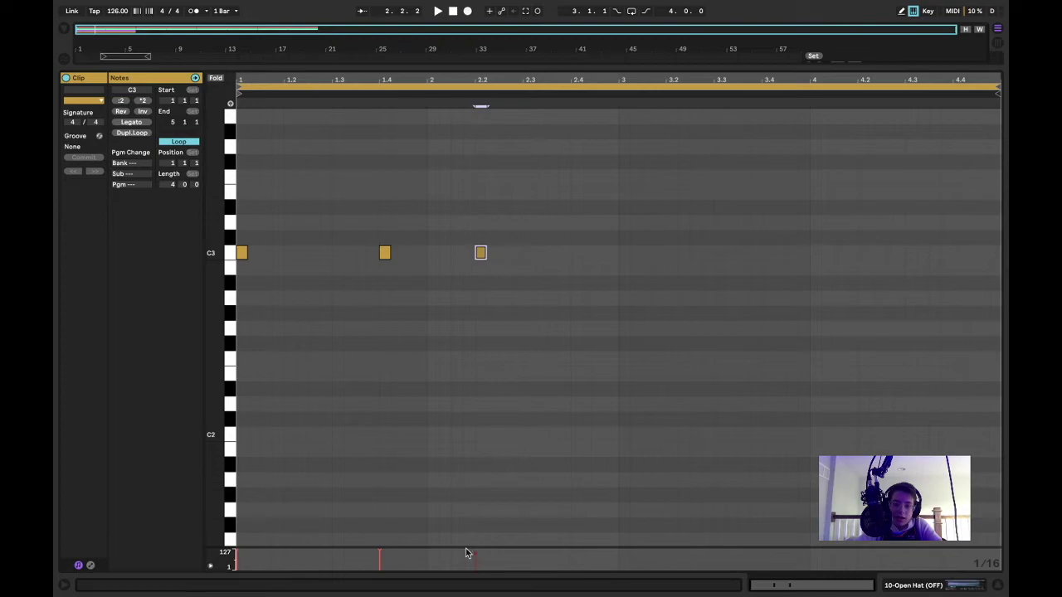
key("space")
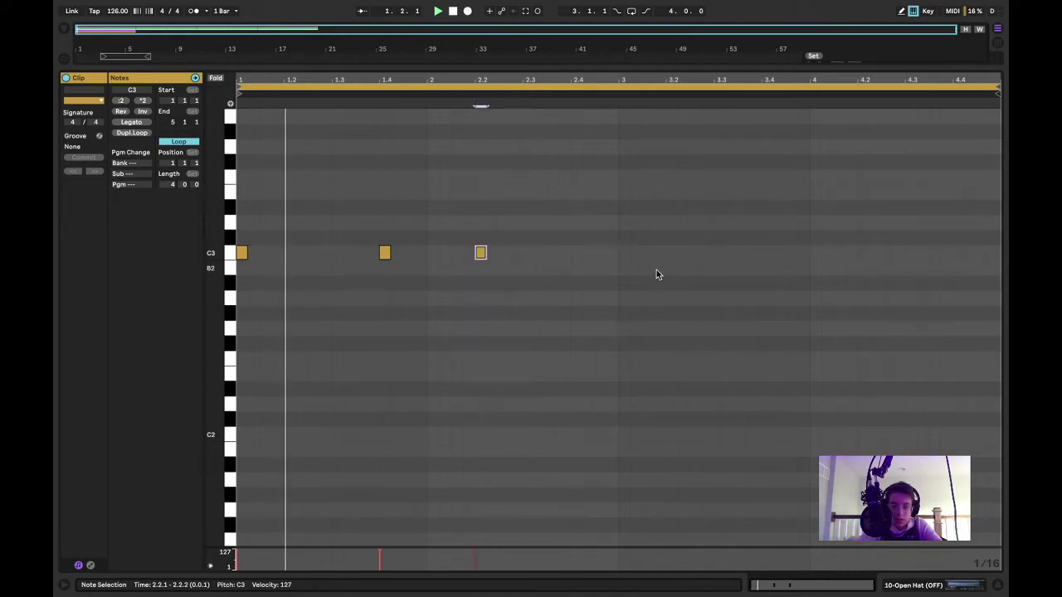
Add open hat hits on C3 at 3.1.1, 3.4.3 and 4.2.1 with velocity 127
double_click(623, 252)
left_click_drag(621, 555, 611, 104)
double_click(768, 252)
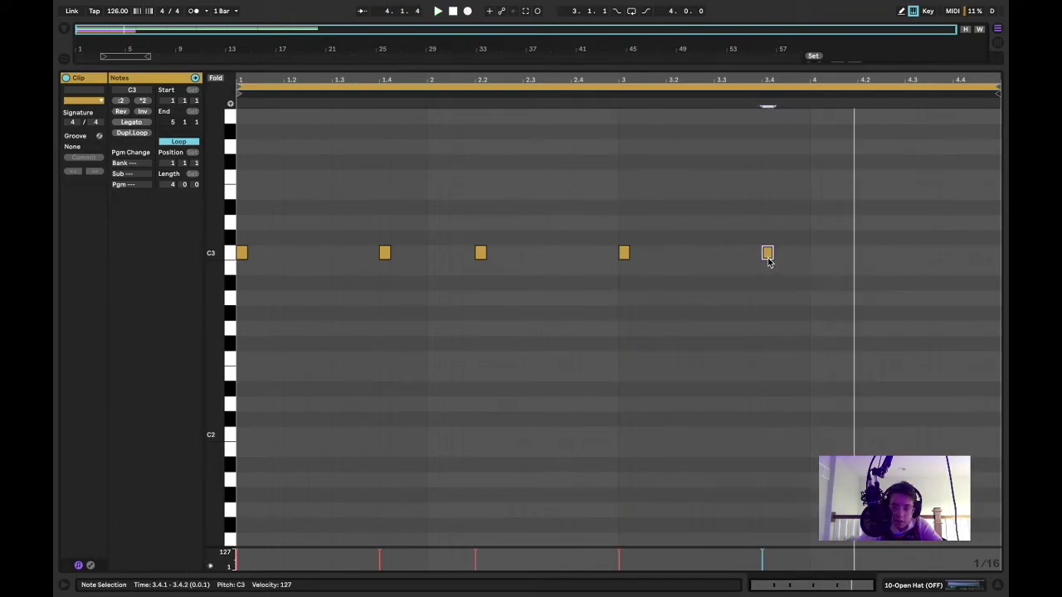
left_click_drag(771, 259, 796, 263)
left_click(865, 254)
double_click(864, 253)
left_click_drag(858, 555, 858, 540)
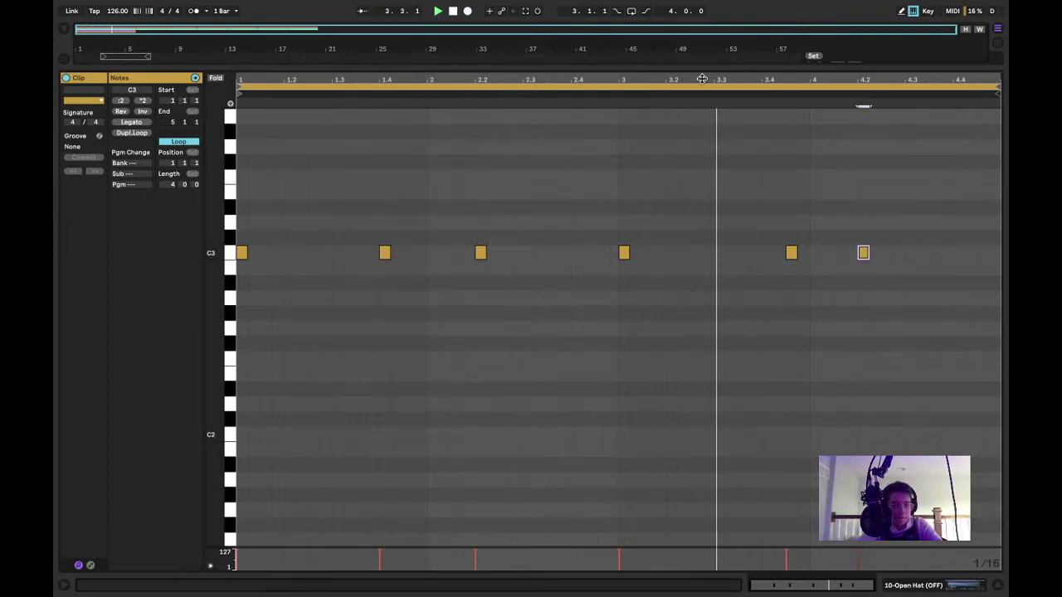
Return to the full arrangement and play the beat from the start with the open hat pattern
left_click_drag(703, 72, 688, 582)
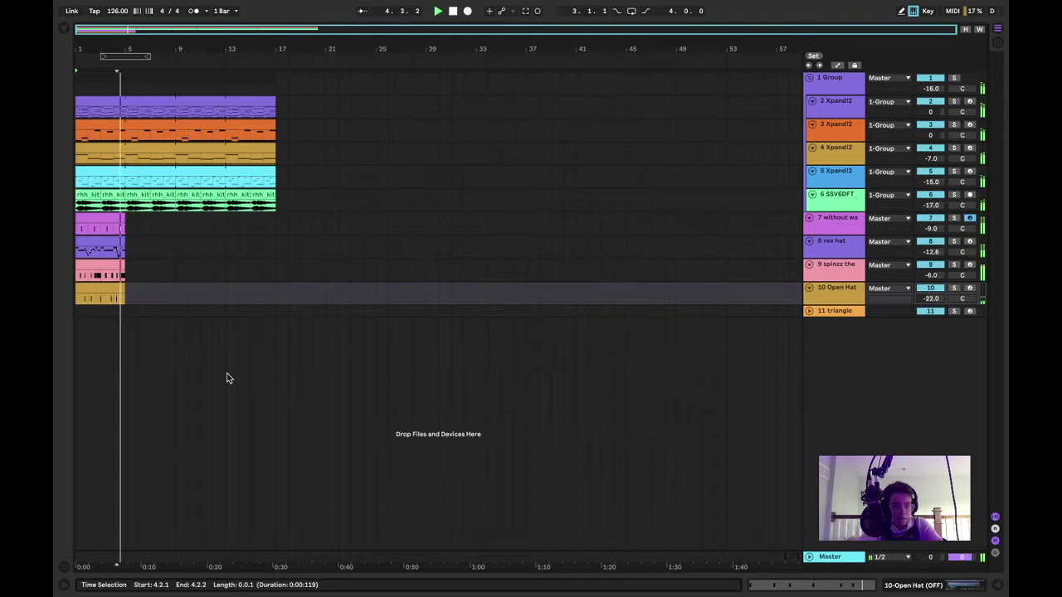
key("space")
key("space")
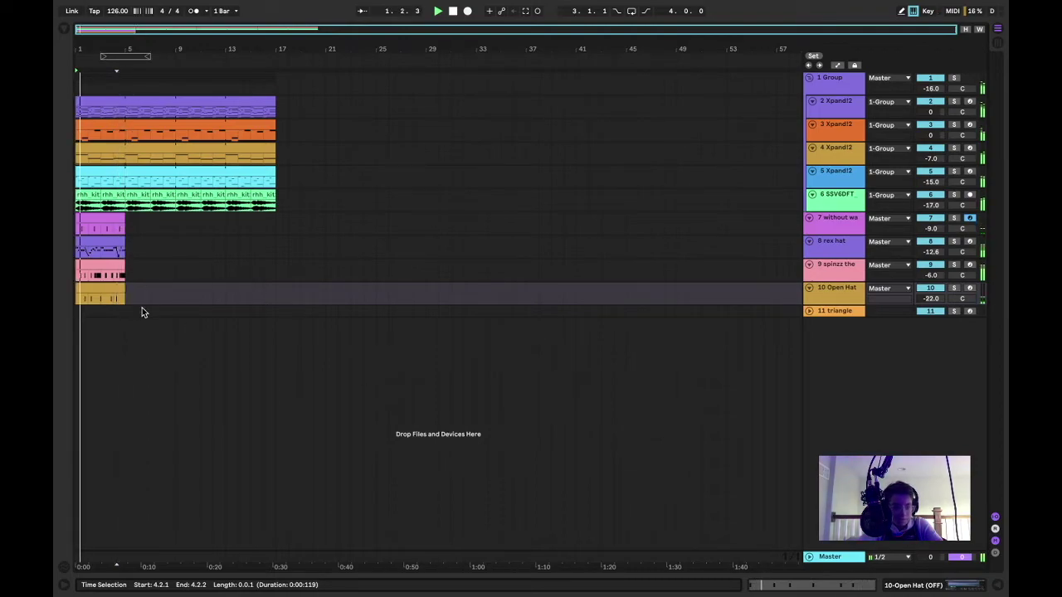
key("space")
Insert an empty four-bar MIDI clip at bar 1 on the triangle track
left_click_drag(125, 312, 68, 313)
right_click(118, 315)
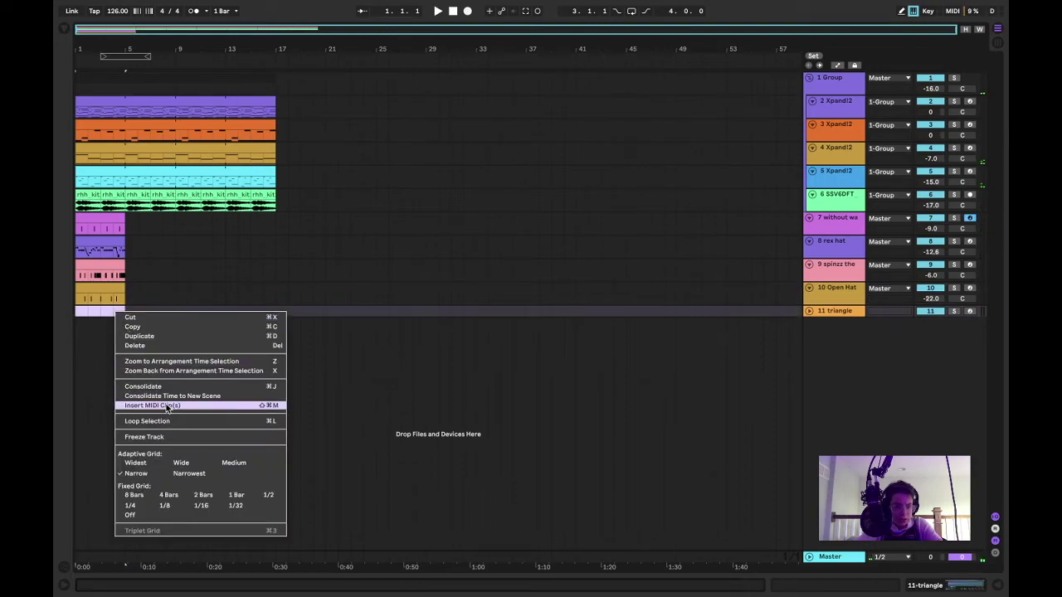
left_click(149, 404)
Add C3 sixteenth-note triangle hits at 1.1.1 and 3.1.1 and play them with the beat
double_click(243, 545)
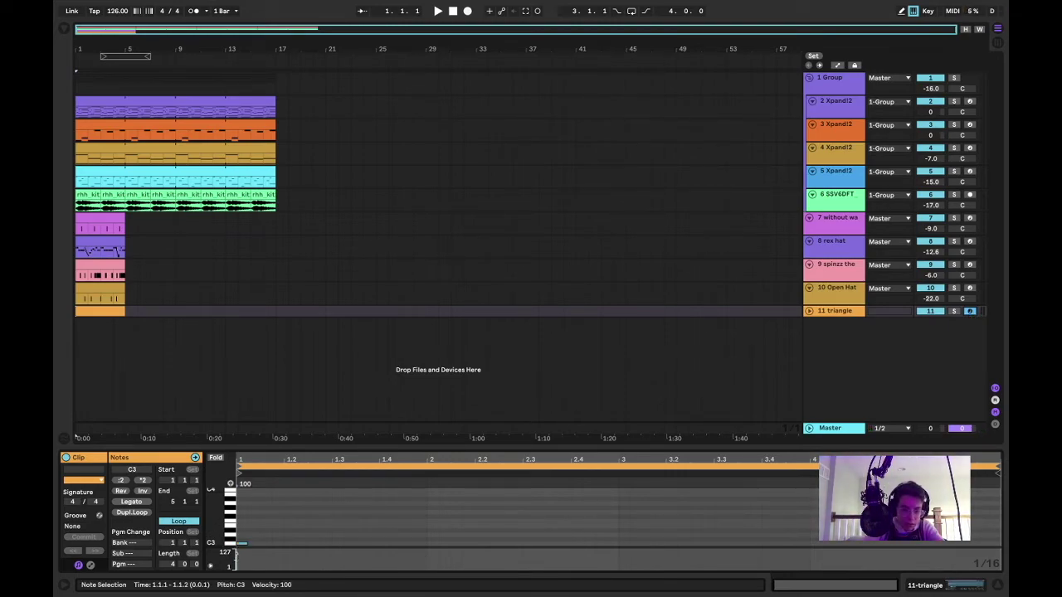
key("space")
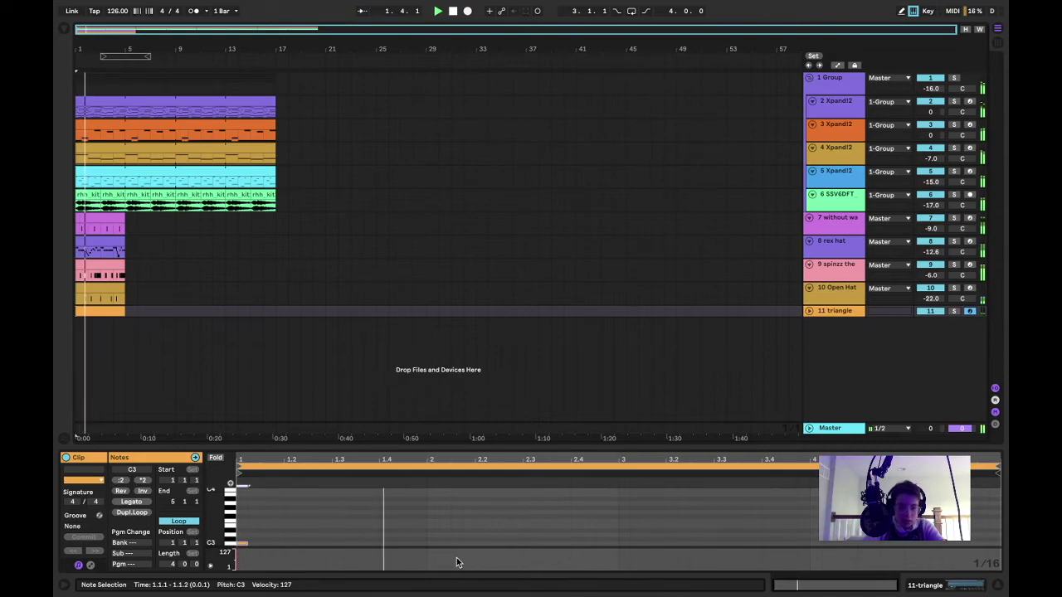
left_click(628, 547)
double_click(626, 543)
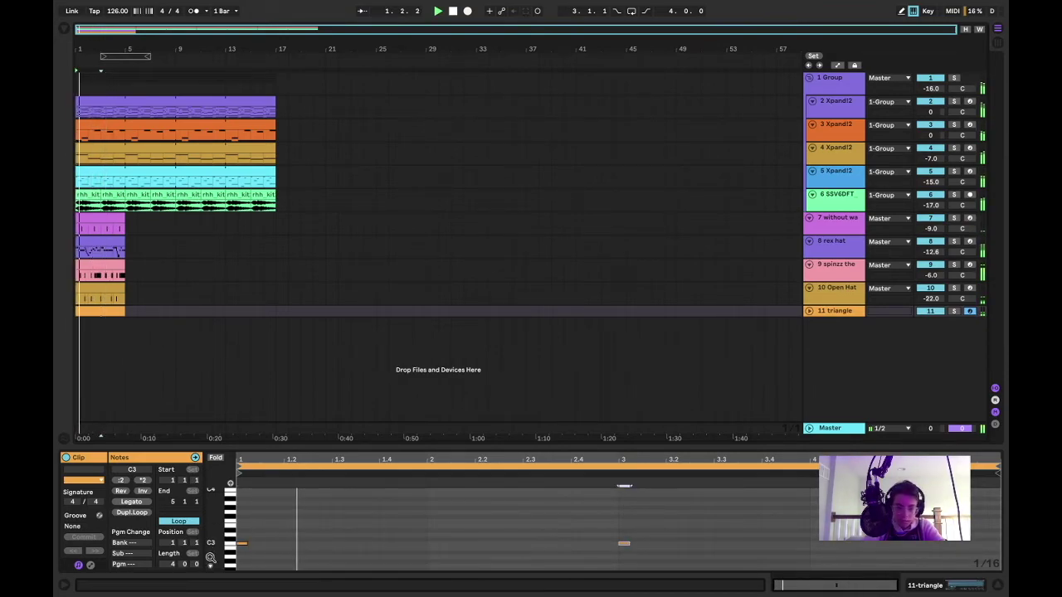
left_click(623, 545)
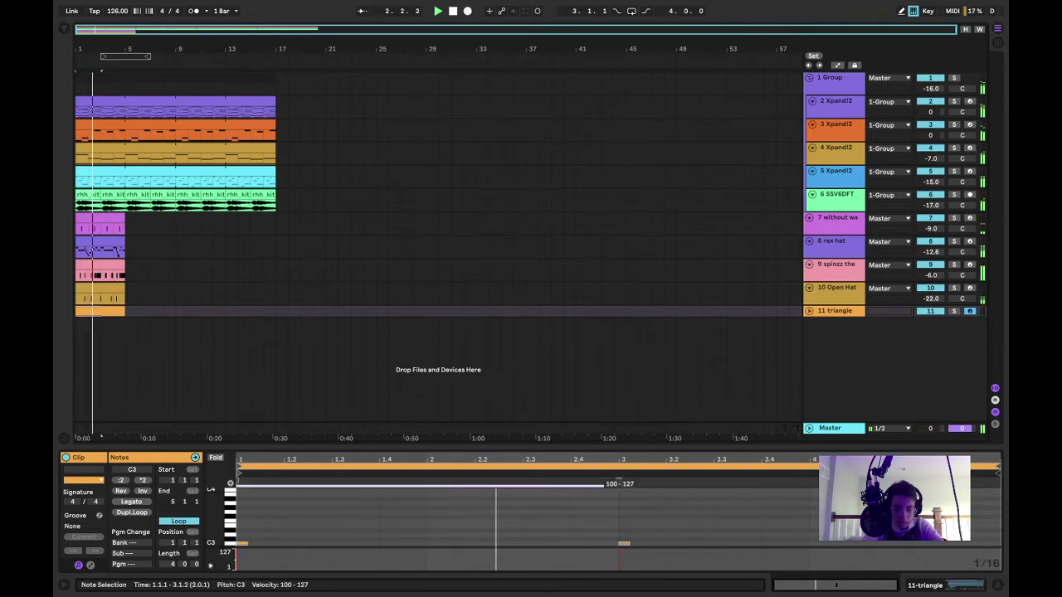
left_click(390, 388)
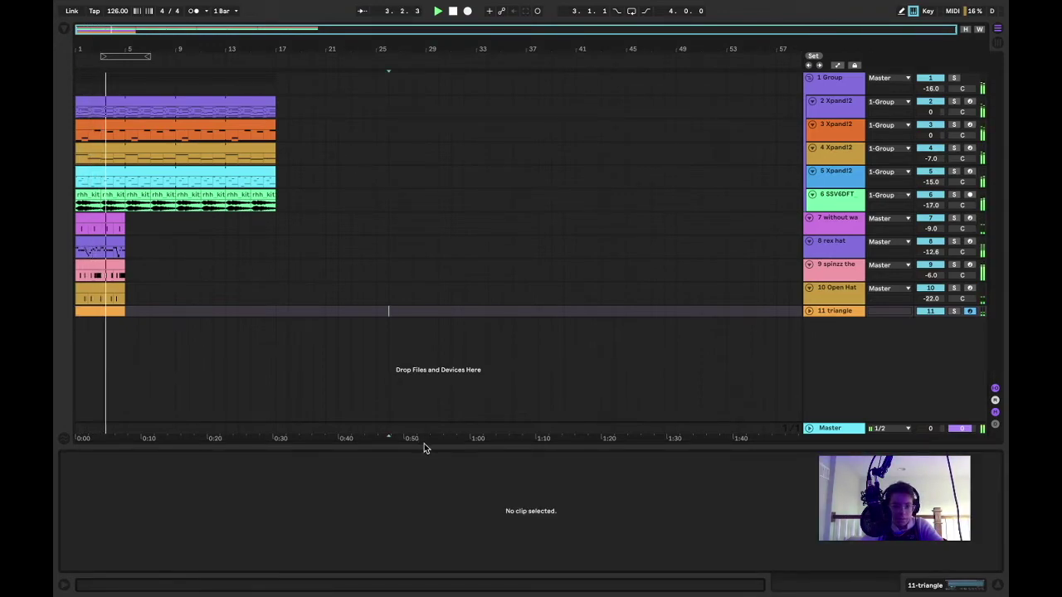
left_click_drag(423, 447, 409, 567)
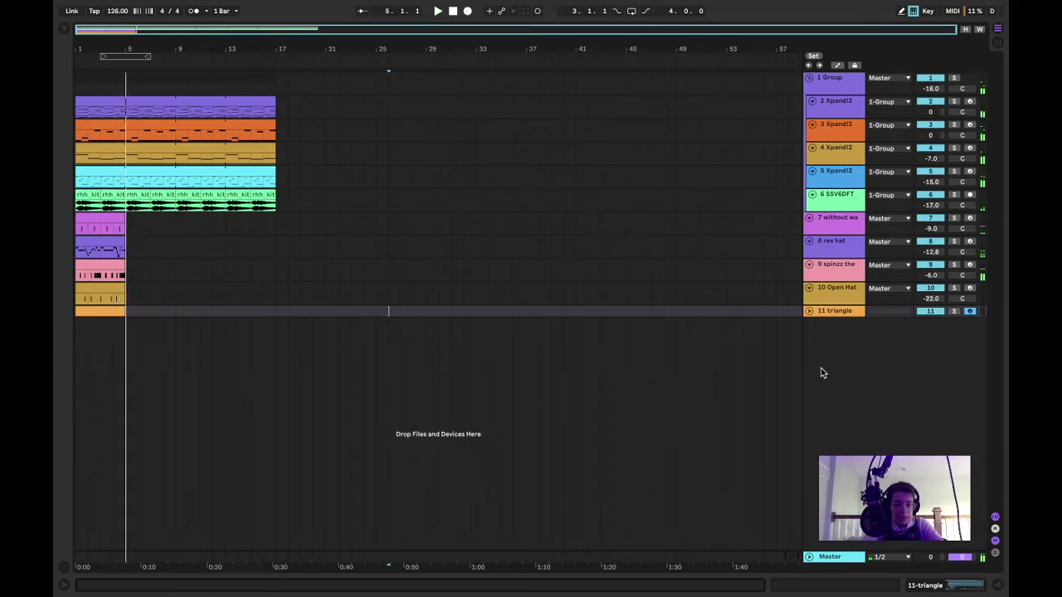
Insert a new MIDI track and load the FETZ.wav sample from the Snares folder onto it
right_click(869, 387)
left_click(904, 401)
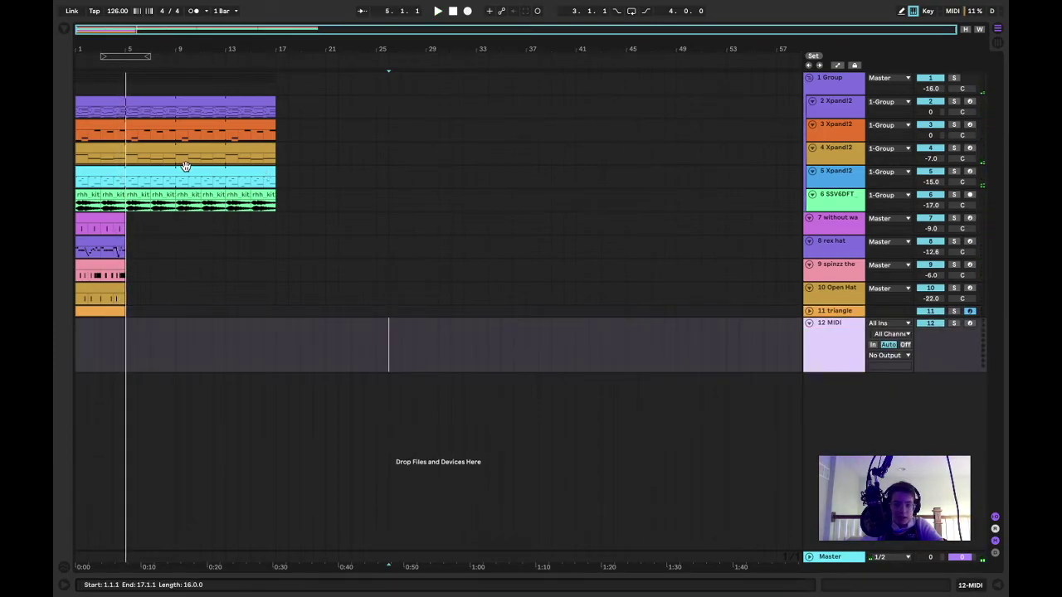
left_click(64, 31)
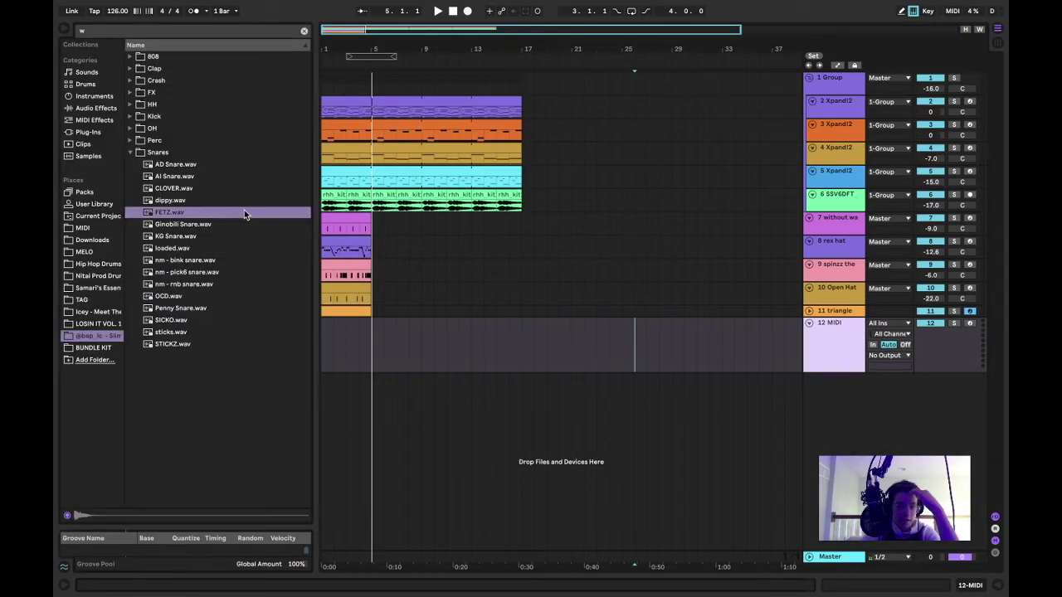
double_click(244, 213)
Set the FETZ sample to 1-Shot playback with +1 st transposition and the Pro warp mode
left_click(80, 510)
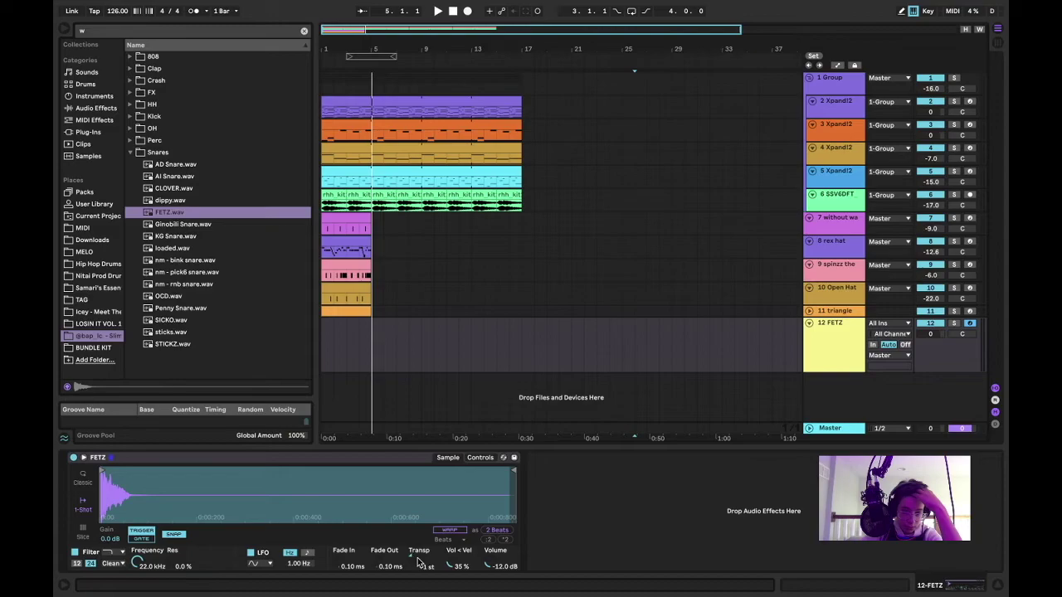
left_click(443, 539)
left_click(455, 540)
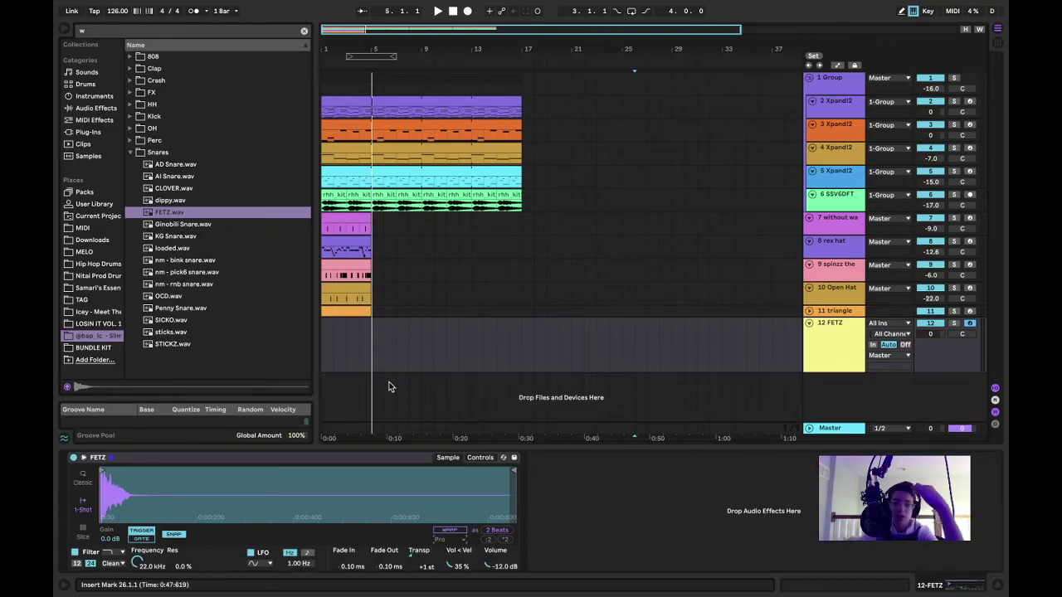
Insert an empty four-bar MIDI clip at bar 1 on the FETZ track and add a C3 sixteenth-note snare hit at 2.1.3
left_click_drag(375, 349, 324, 345)
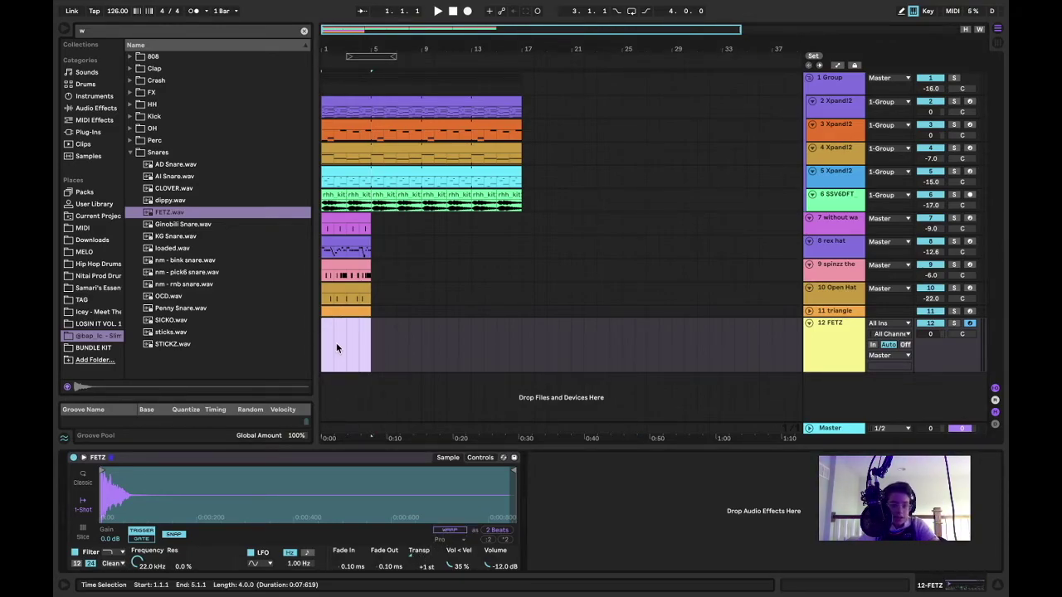
right_click(337, 344)
left_click(372, 440)
key("space")
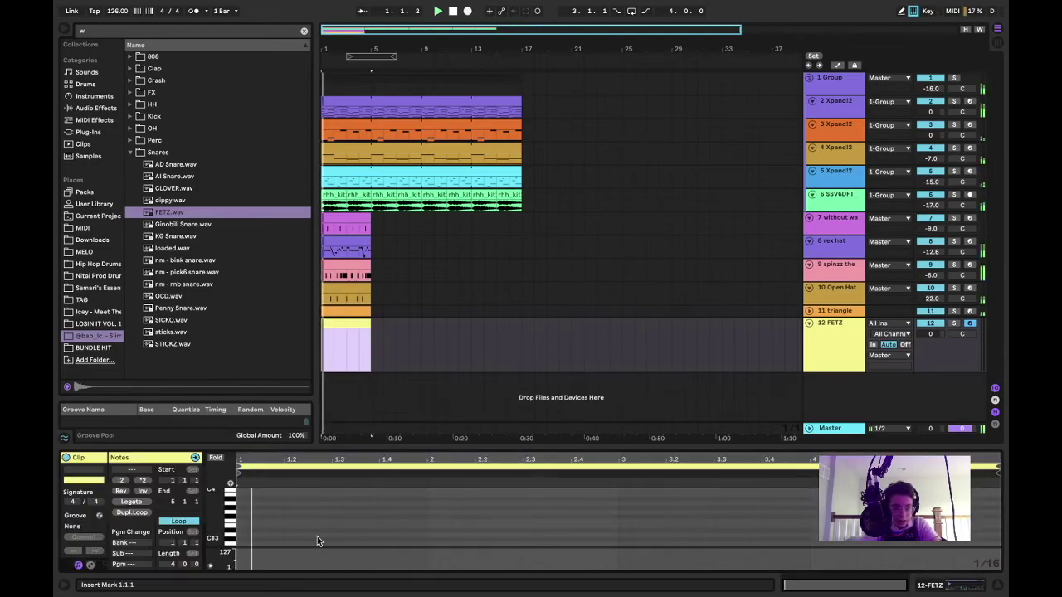
double_click(456, 543)
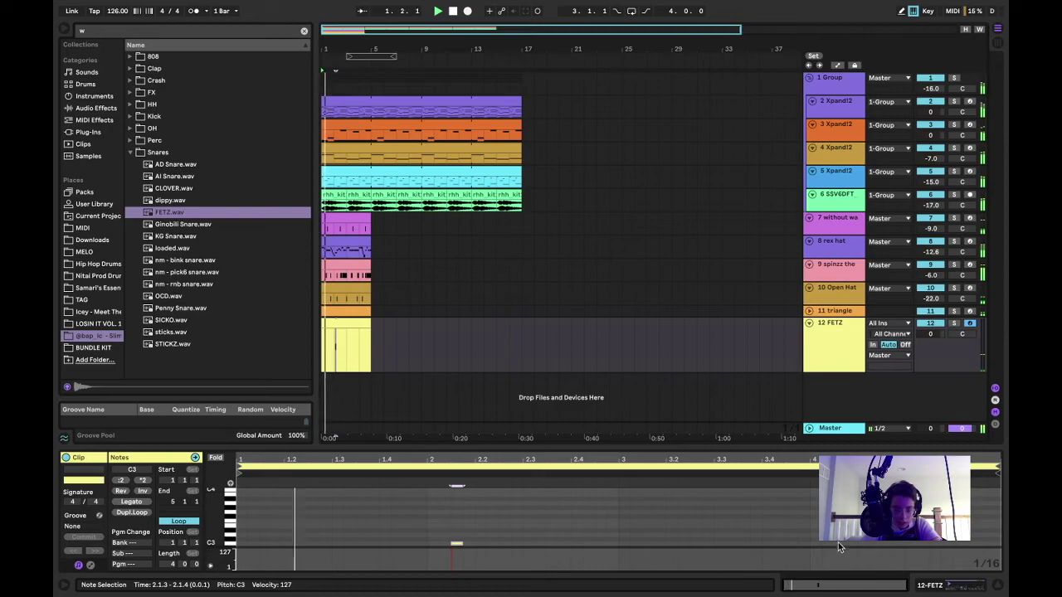
Set the FETZ track volume to -17 dB while playing the snare with the beat
left_click_drag(930, 335, 931, 336)
key("space")
key("space")
left_click(770, 367)
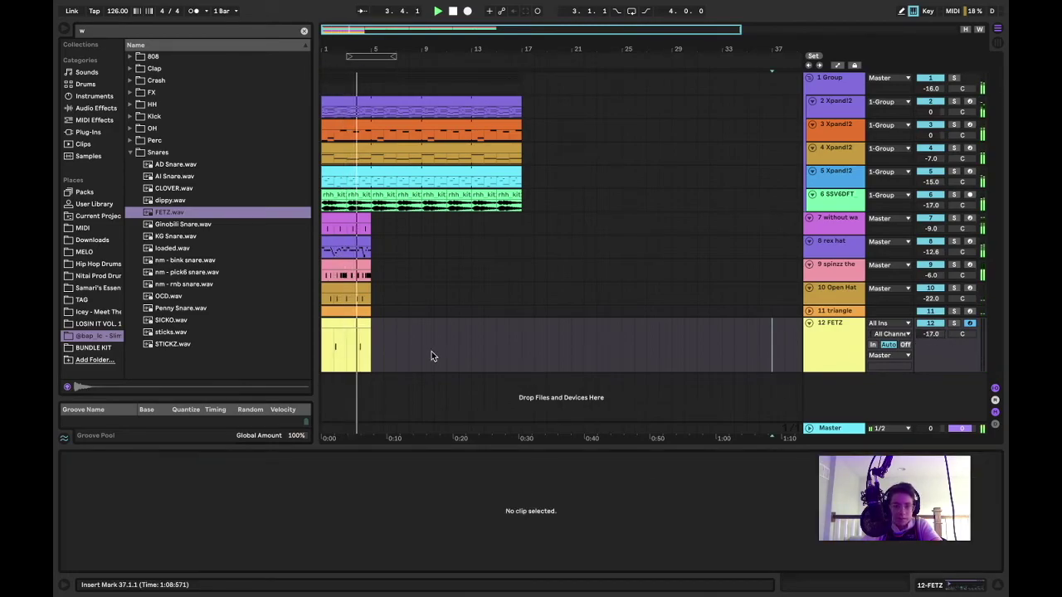
Fit all tracks to the arrangement height and play the beat from bar 1
left_click(809, 329)
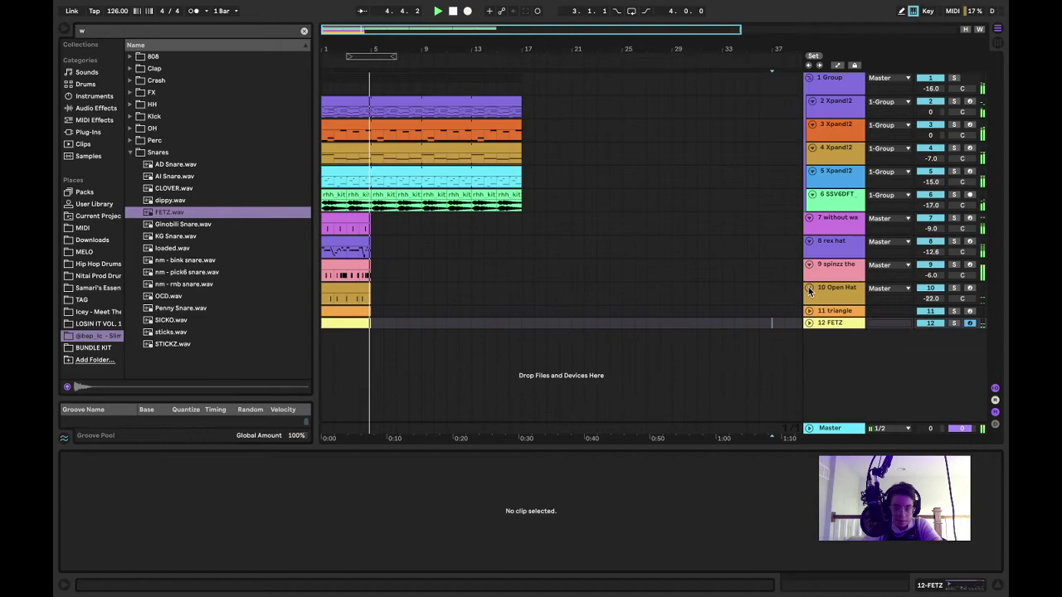
left_click(965, 29)
key("space")
key("space")
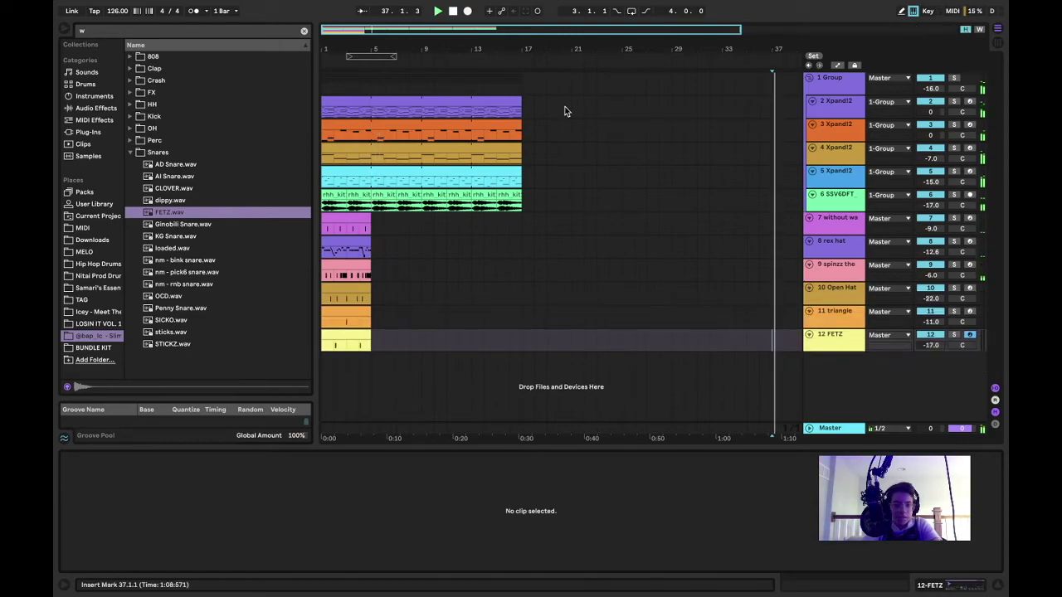
left_click(323, 156)
key("space")
Shift the drum clips on tracks 7 to 12 so they start at bar 5, and extend them to bar 13
left_click_drag(373, 230, 334, 344)
left_click(333, 337)
left_click_drag(372, 230, 394, 340)
left_click_drag(420, 219, 472, 221)
Delete the melody section from bar 13 to 17 on the grouped tracks and play the arrangement from bar 1
left_click_drag(557, 184, 555, 199)
left_click_drag(538, 108, 475, 215)
key("Delete")
left_click(322, 225)
key("space")
key("space")
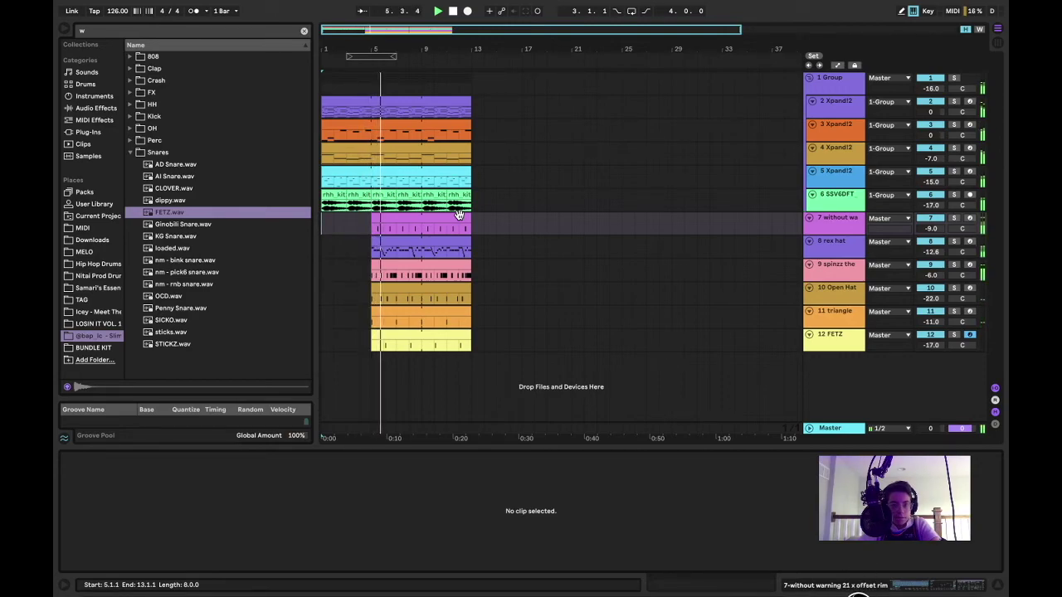
Place Tag 2.wav from the TAG folder on a new audio track at bar 4, trim it to two bars, and set its volume to -8.3 dB
left_click(93, 301)
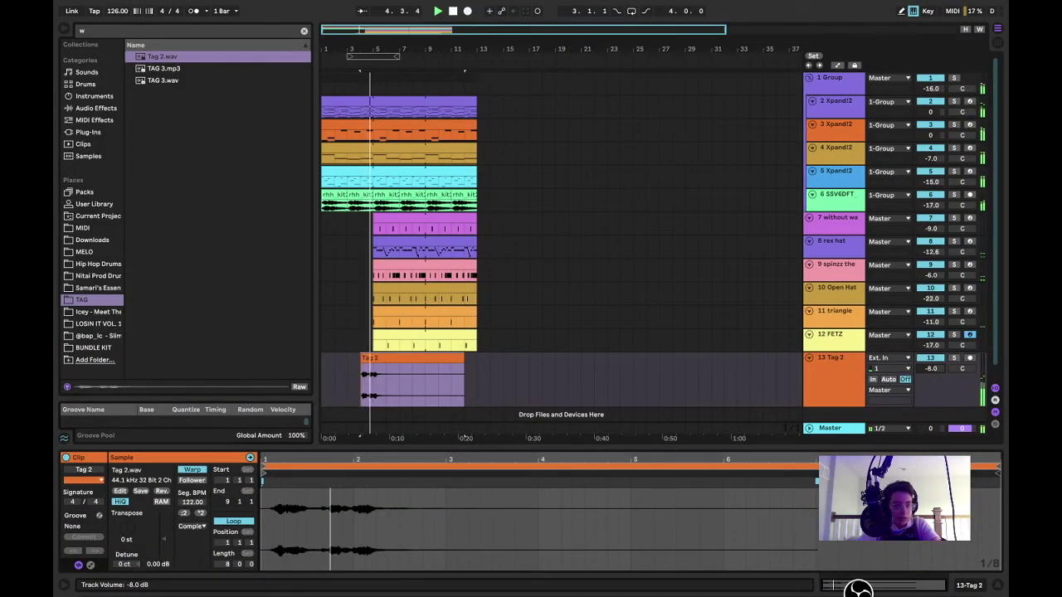
left_click(529, 315)
left_click_drag(464, 375, 383, 374)
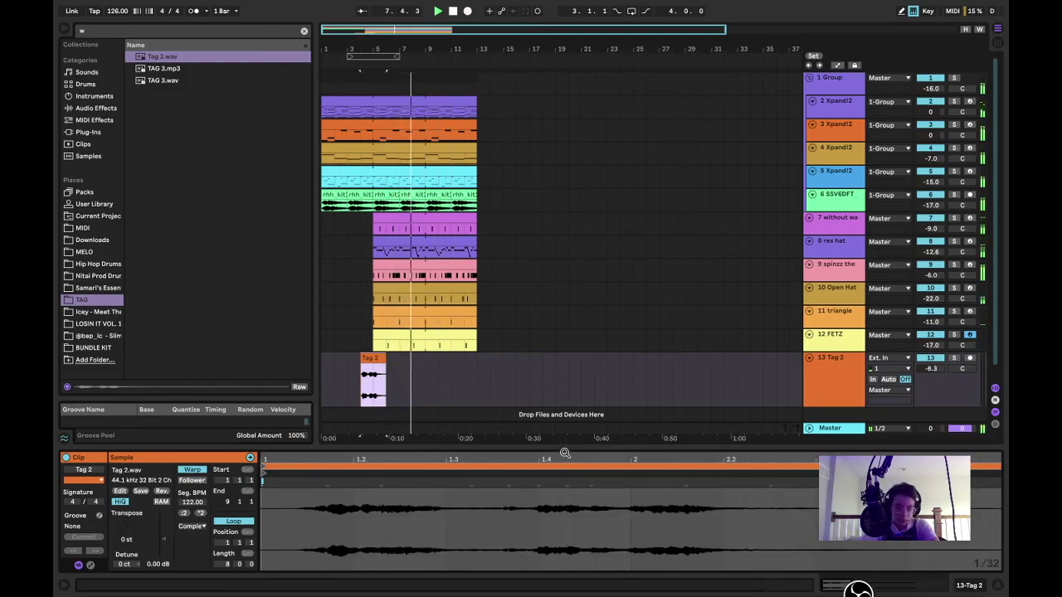
left_click_drag(562, 445, 557, 580)
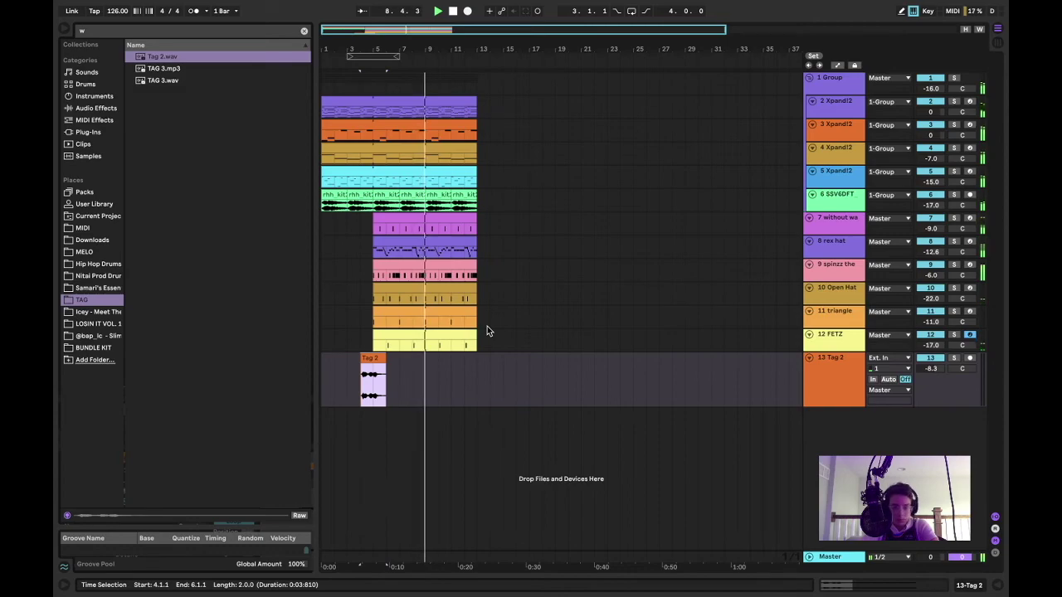
Duplicate the melody and drum clips of bars 5 to 13 so the arrangement continues to bar 21
left_click(486, 110)
left_click_drag(485, 112, 476, 350)
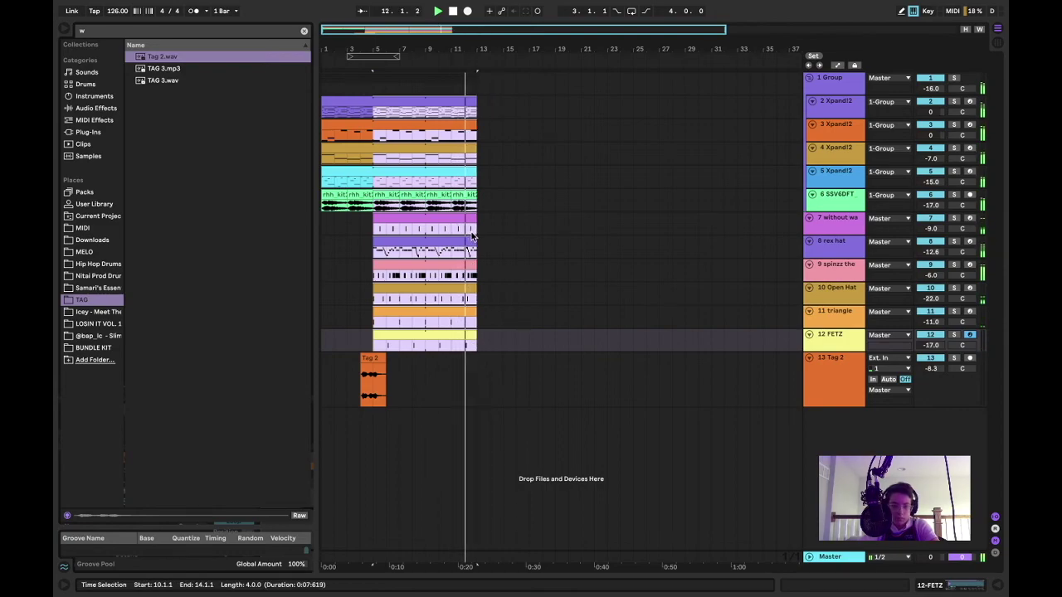
key("ctrl+d")
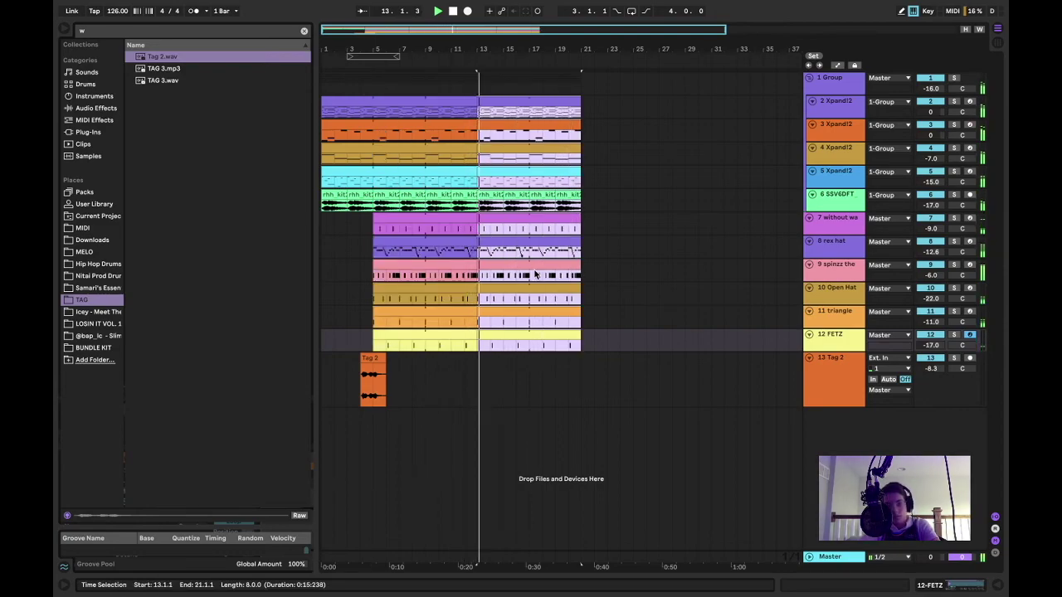
left_click(567, 379)
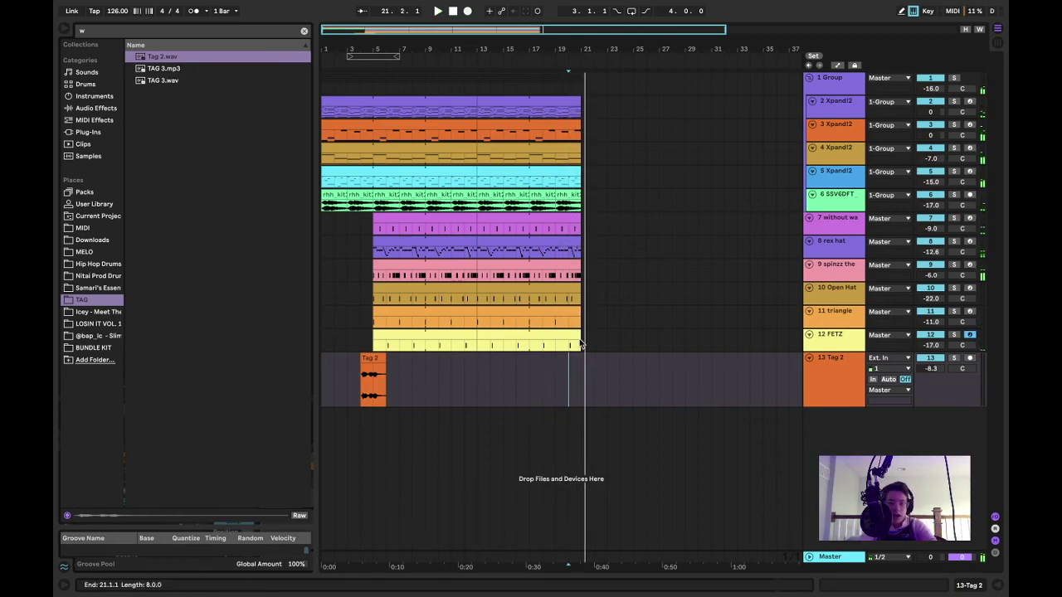
left_click(575, 379)
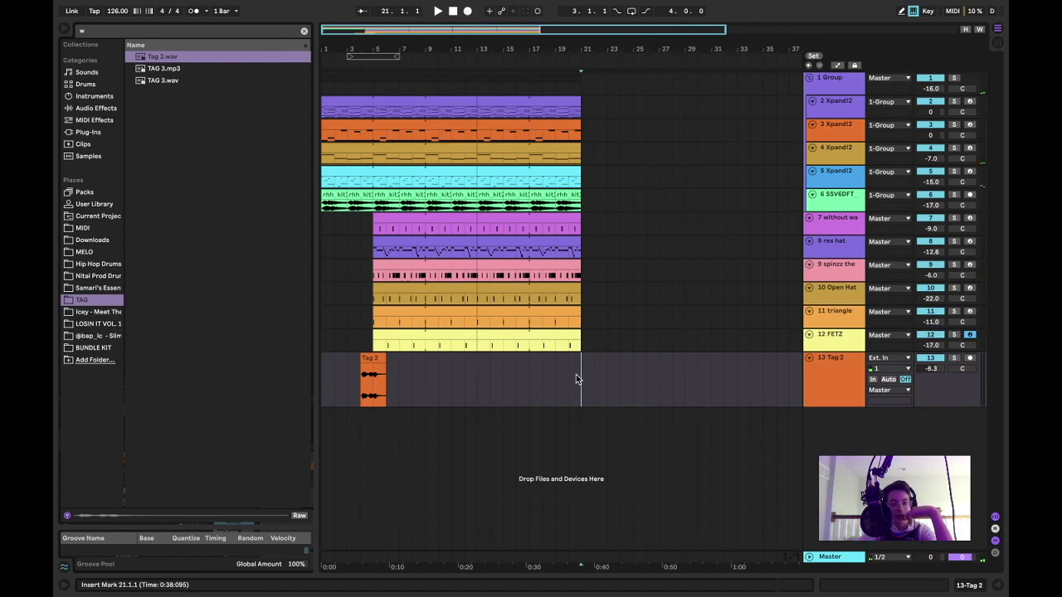